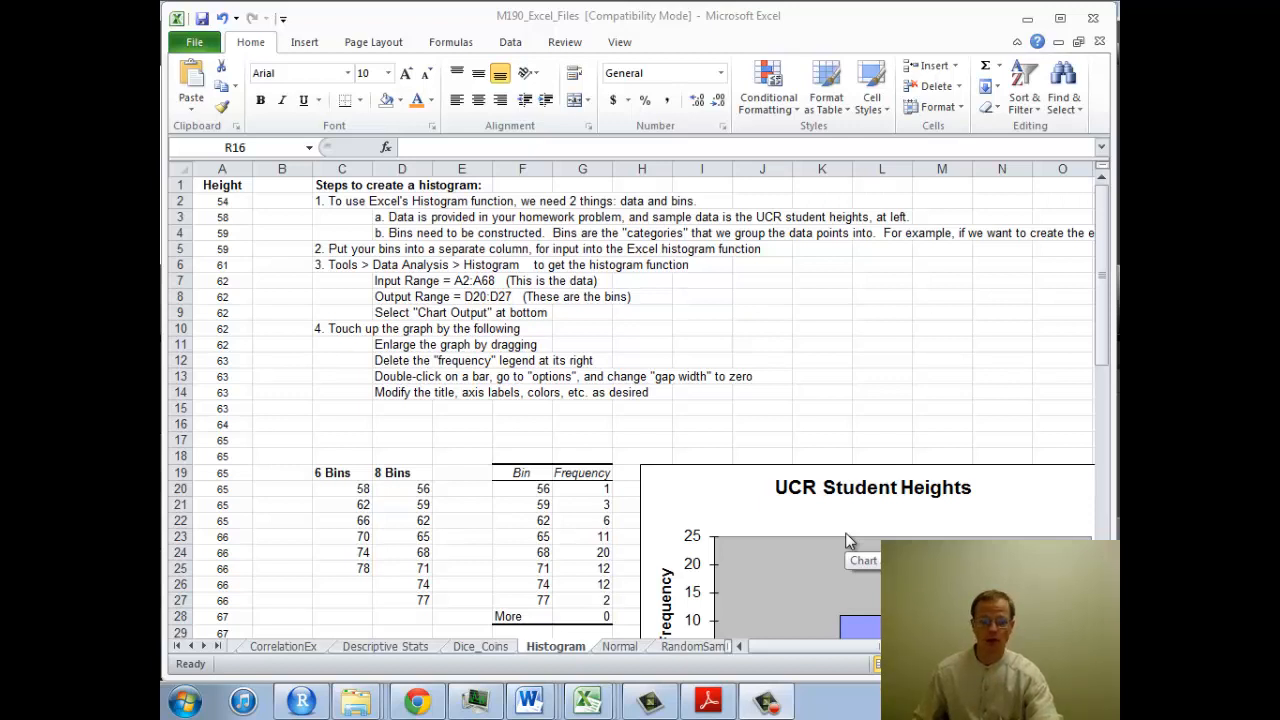
# Delete the existing UCR Student Heights chart and clear the Bin and Frequency table in F19:G28
pyautogui.click(506, 18)
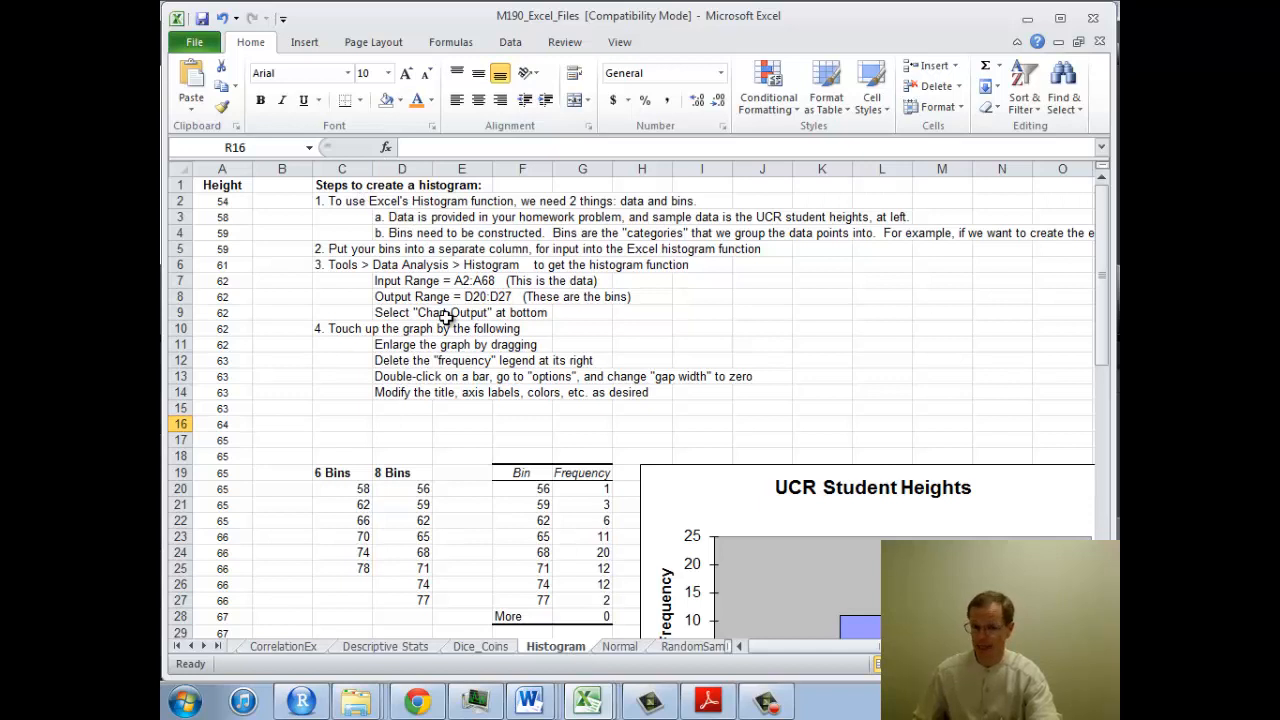
pyautogui.click(733, 492)
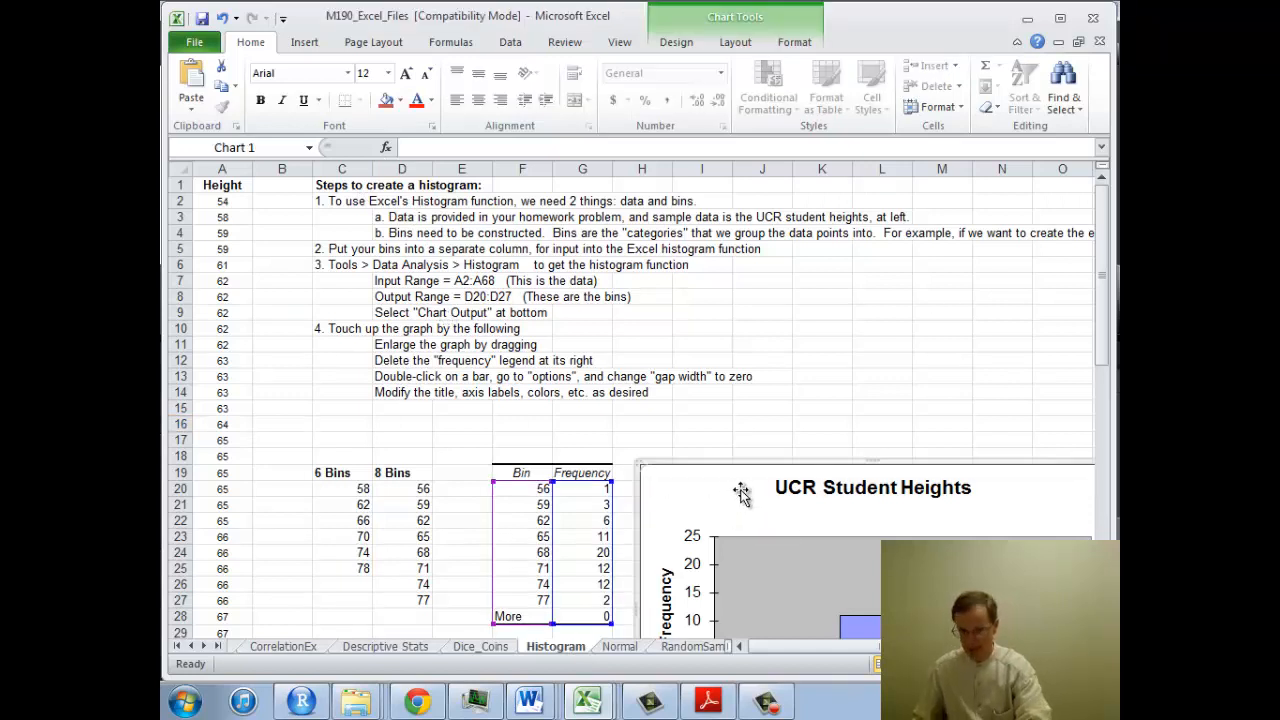
pyautogui.press('Delete')
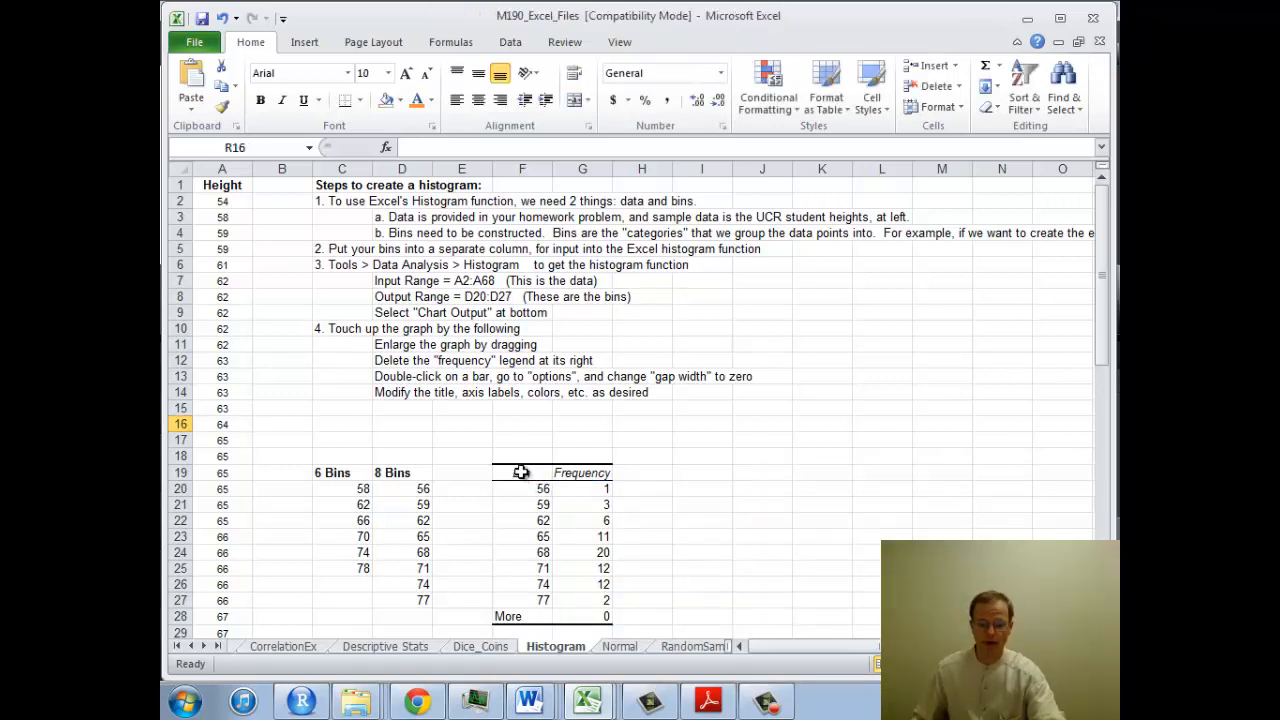
pyautogui.moveTo(520, 473); pyautogui.dragTo(578, 616)
pyautogui.press('Delete')
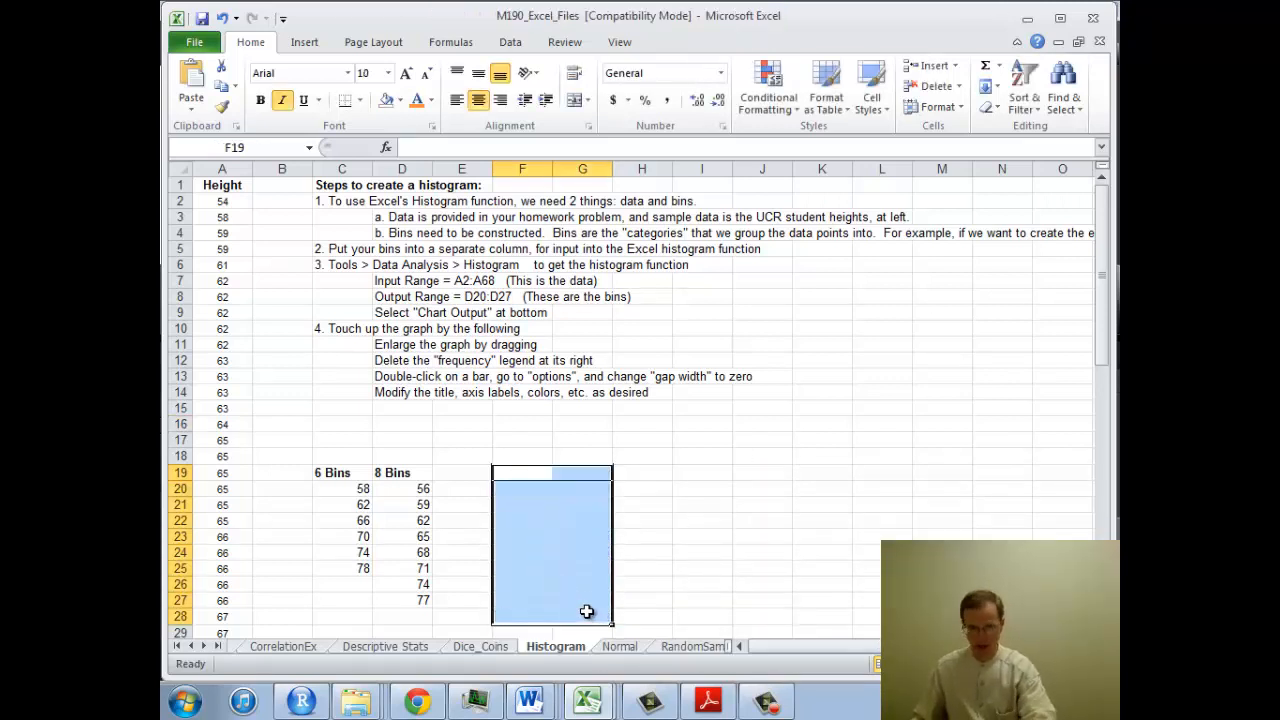
pyautogui.scroll(-1, 587, 590)
pyautogui.scroll(1, 587, 590)
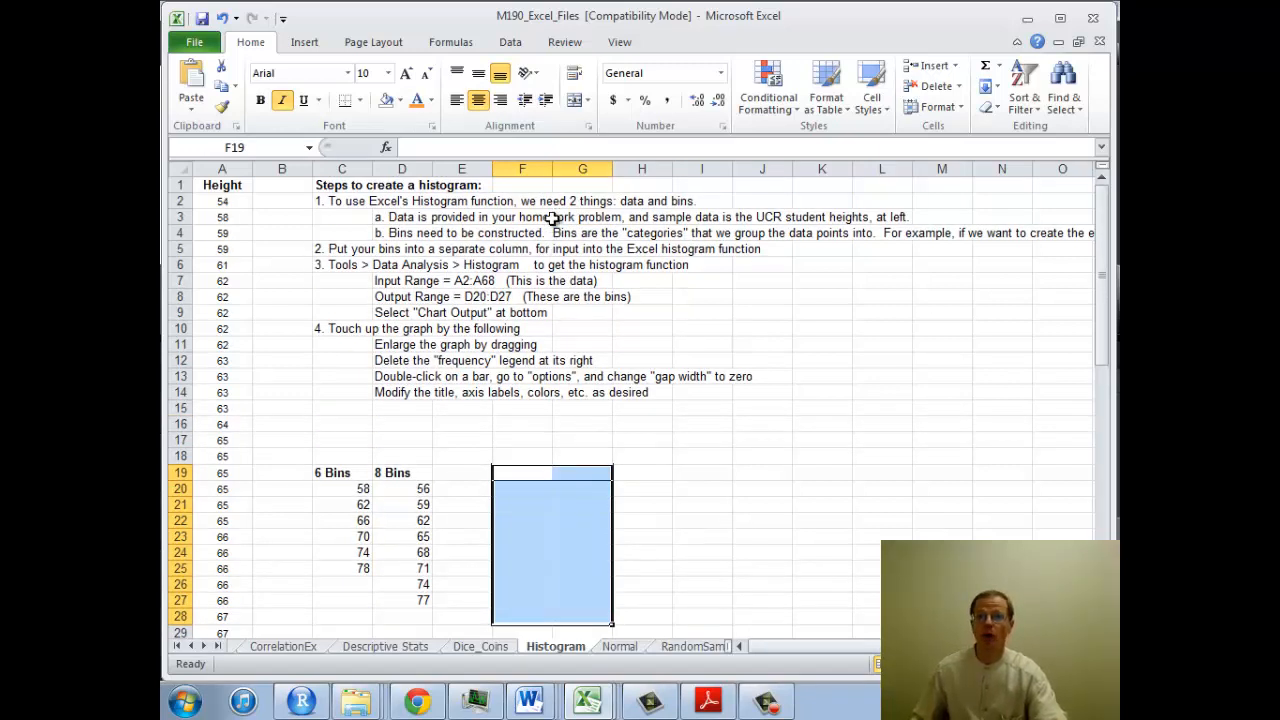
# Start the Histogram analysis tool with the height data in A1:A68 as input range and enable Labels
pyautogui.click(511, 43)
pyautogui.click(912, 72)
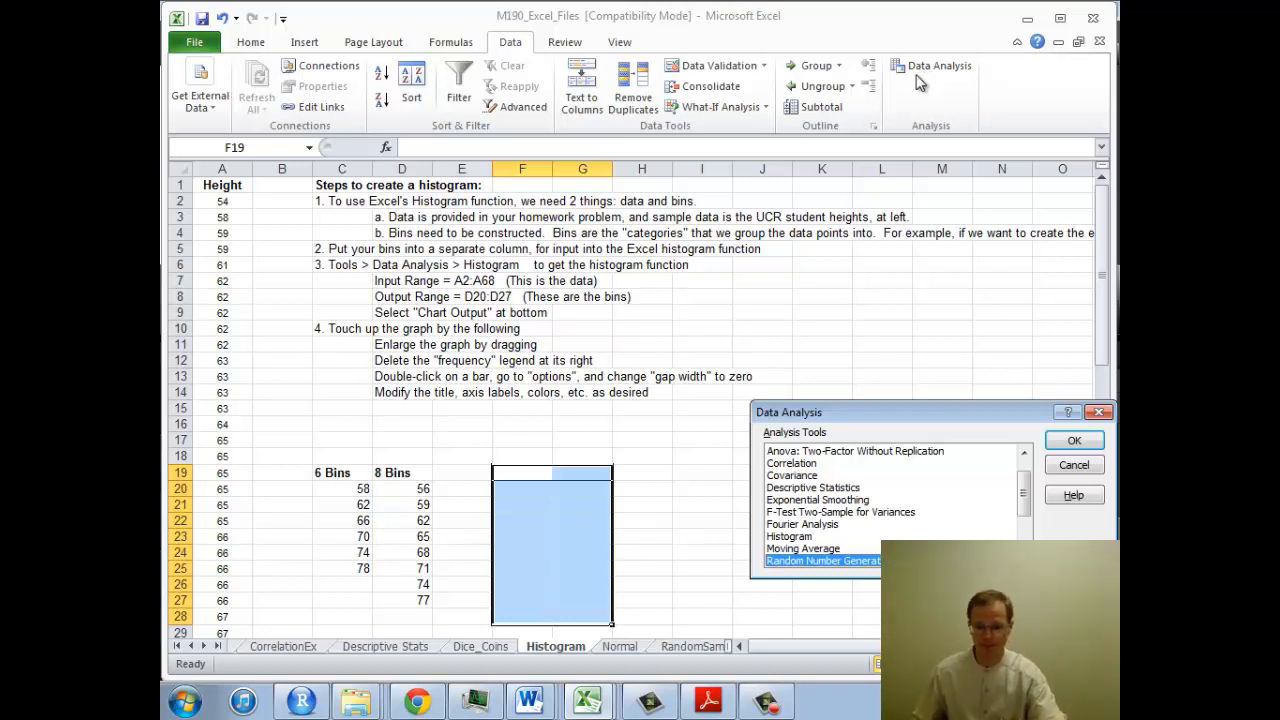
pyautogui.click(794, 537)
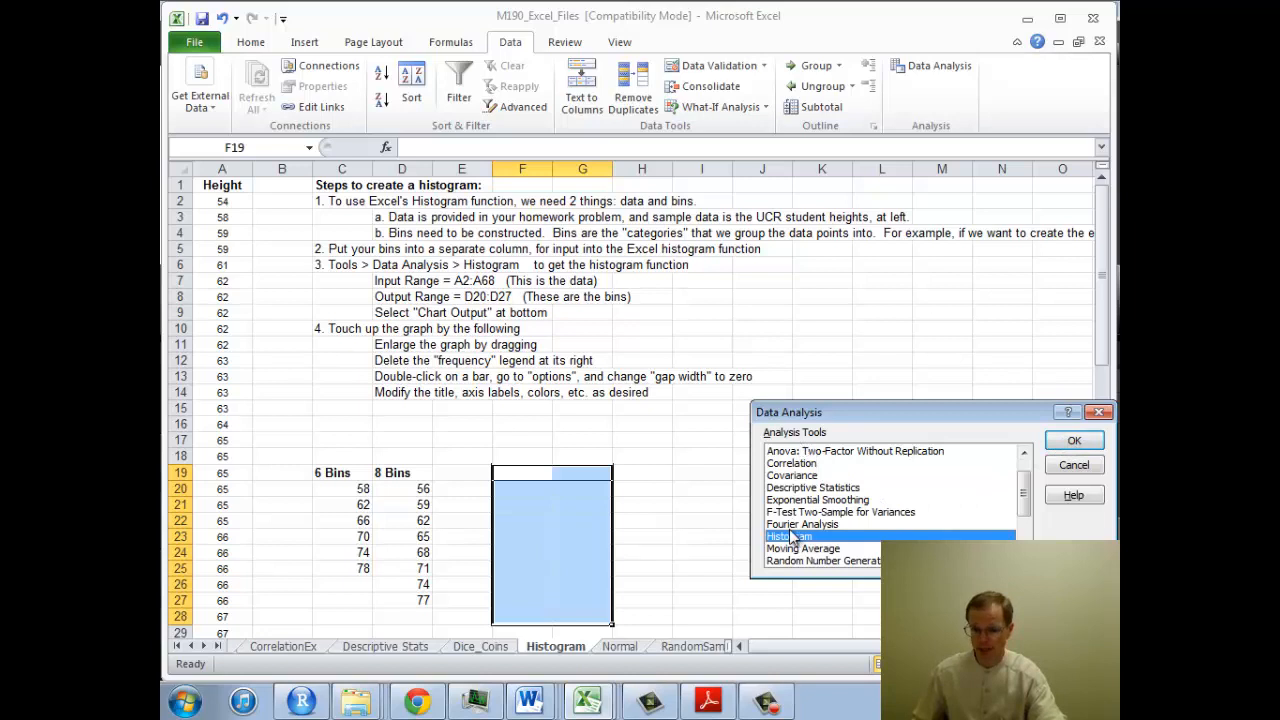
pyautogui.click(1074, 441)
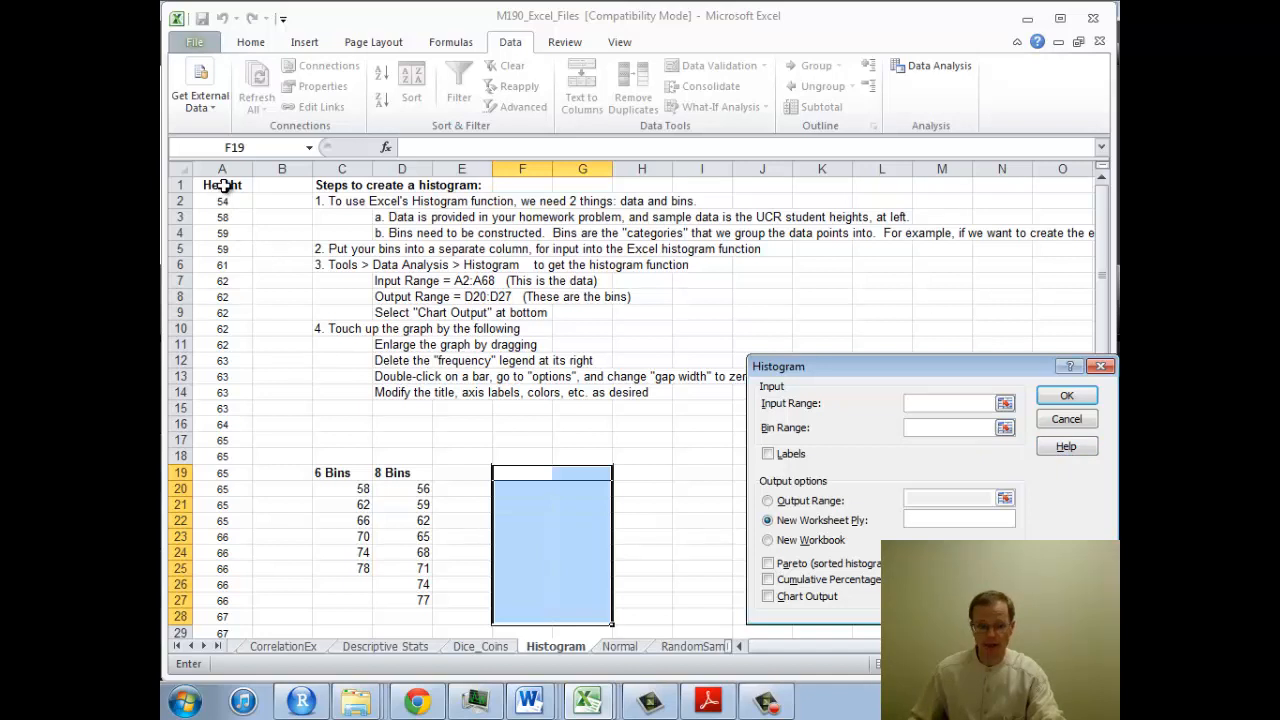
pyautogui.moveTo(222, 185); pyautogui.dragTo(212, 597)
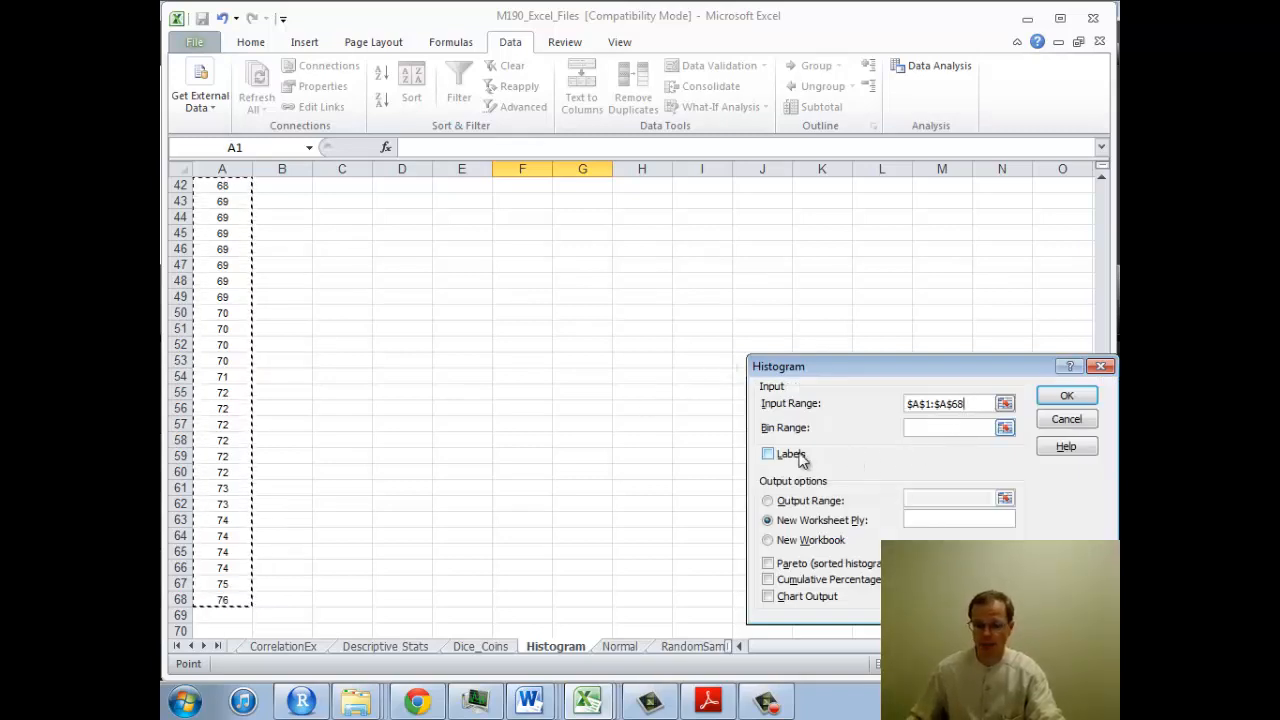
pyautogui.click(767, 454)
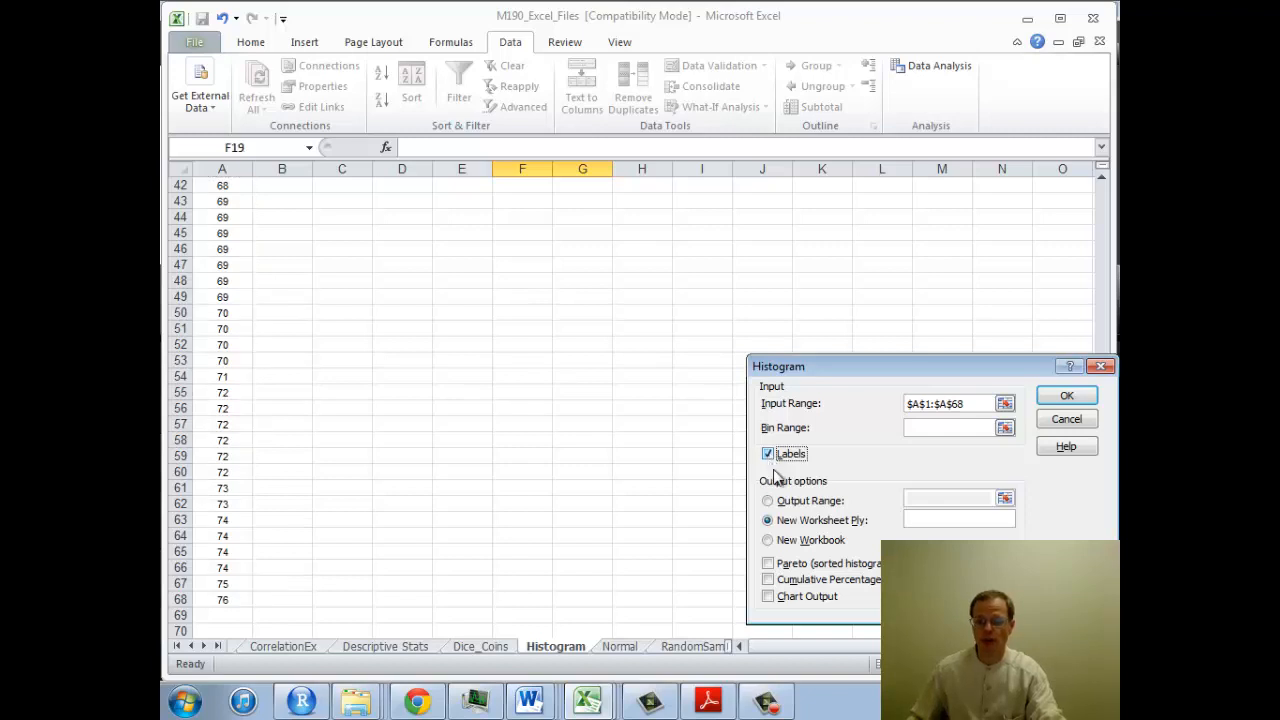
pyautogui.moveTo(943, 366); pyautogui.dragTo(873, 341)
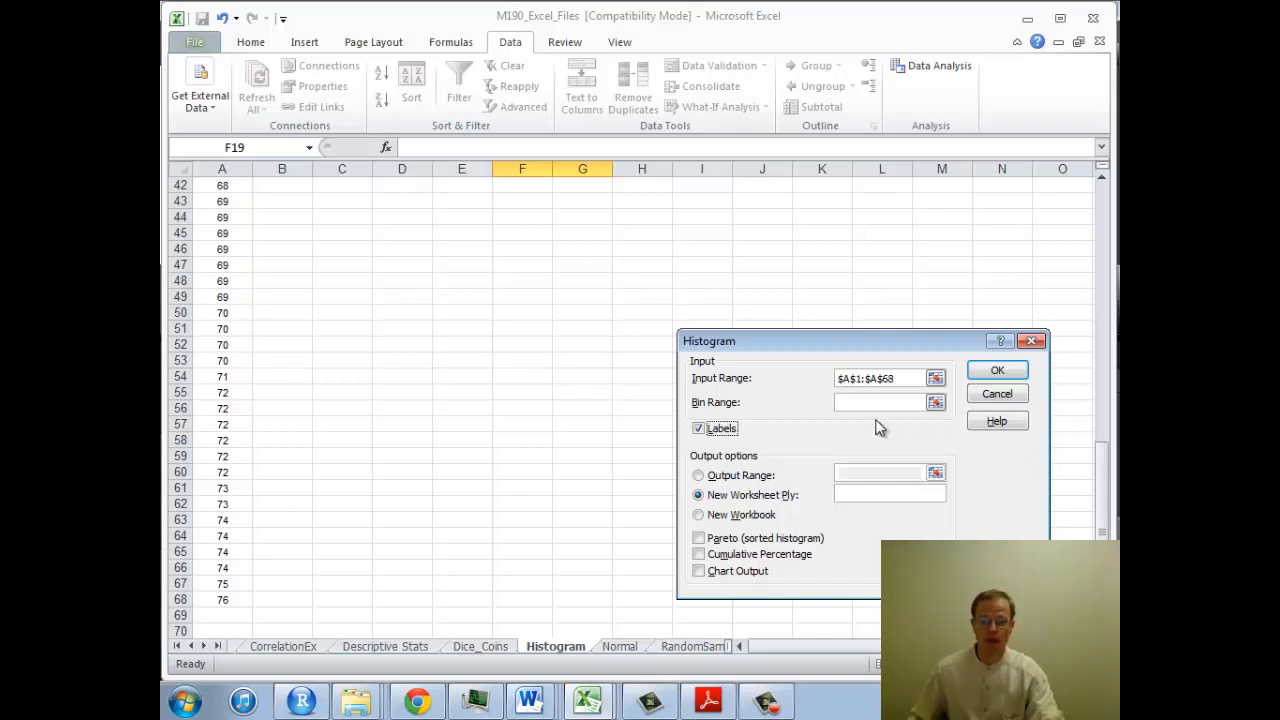
# Set the histogram's output range to cell F19 and generate the frequency table with the bin range left blank
pyautogui.click(697, 476)
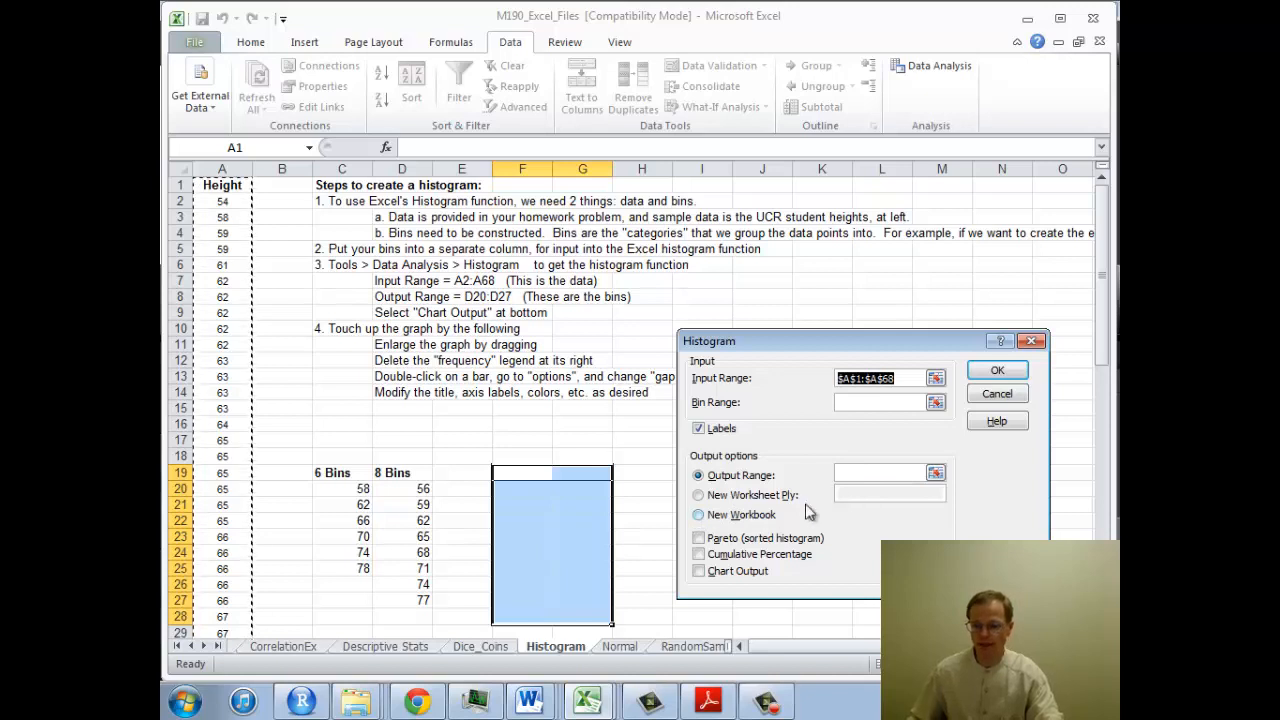
pyautogui.click(862, 474)
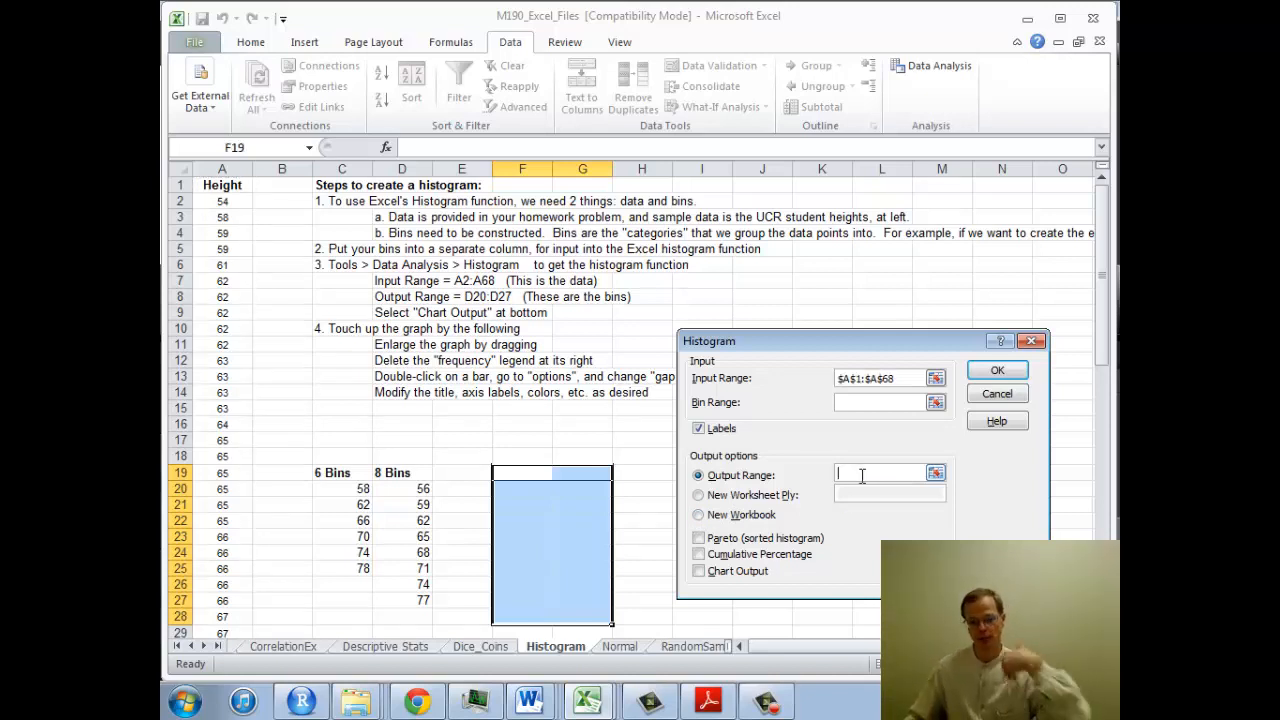
pyautogui.click(527, 473)
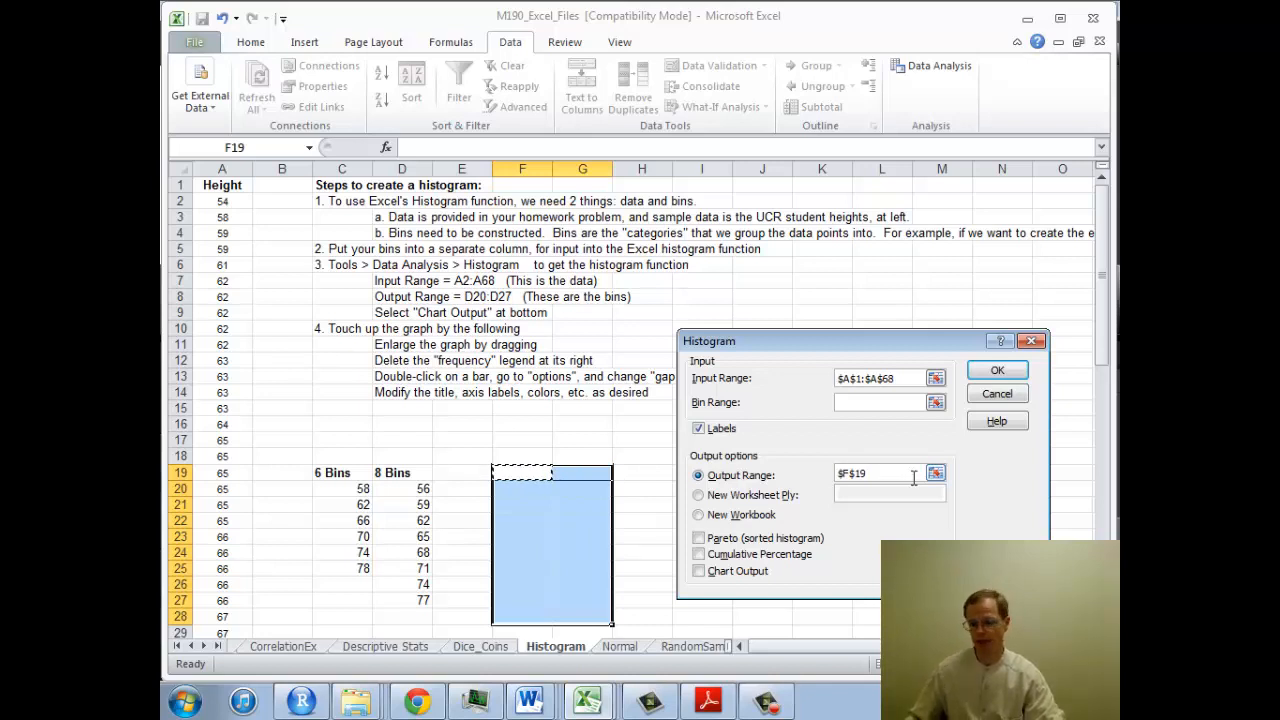
pyautogui.click(997, 373)
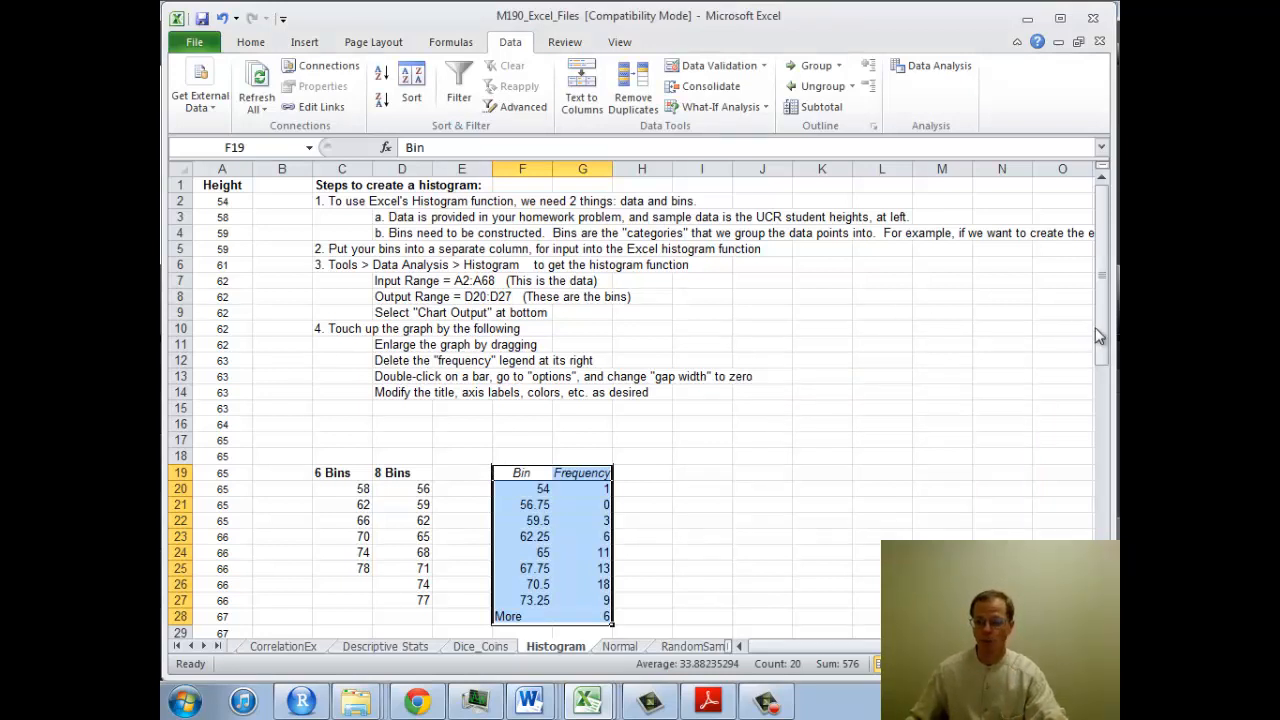
pyautogui.moveTo(1098, 330)
pyautogui.mouseDown()
pyautogui.moveTo(1103, 378)
pyautogui.moveTo(1099, 352)
pyautogui.mouseUp()
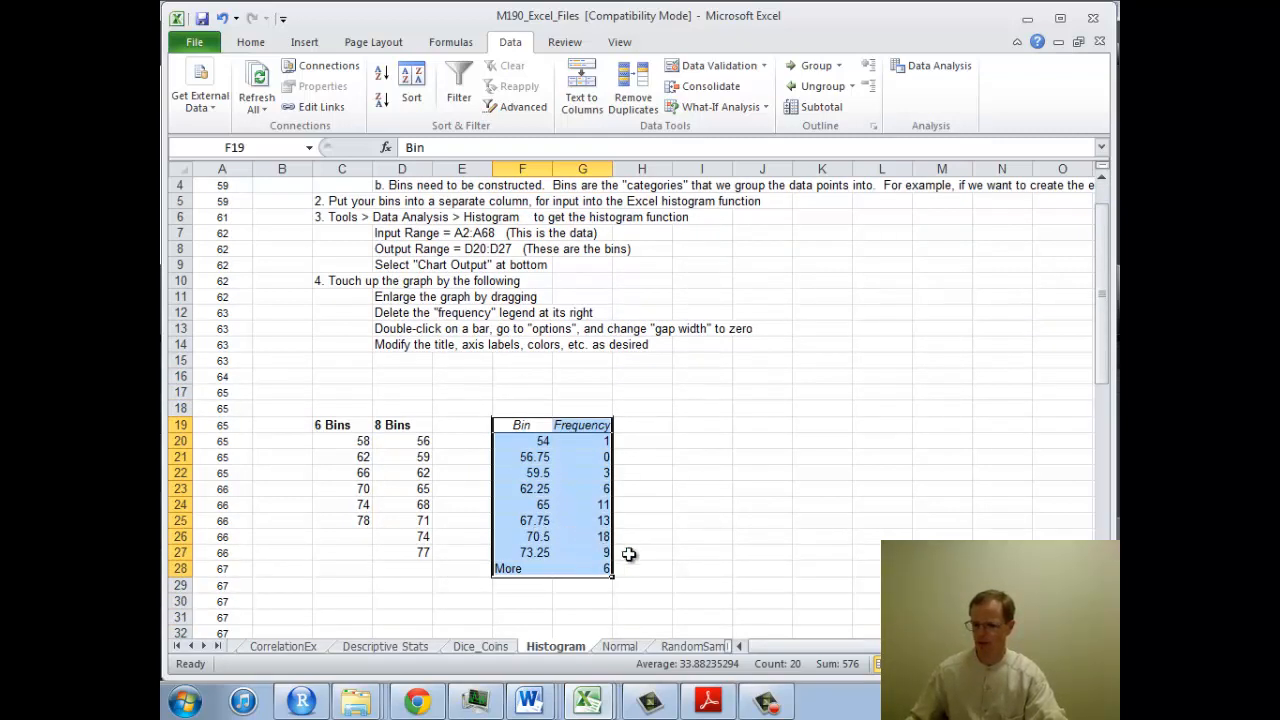
# Rerun the Histogram analysis on the same ranges with Chart Output enabled, overwriting the existing output table
pyautogui.click(940, 66)
pyautogui.click(1004, 416)
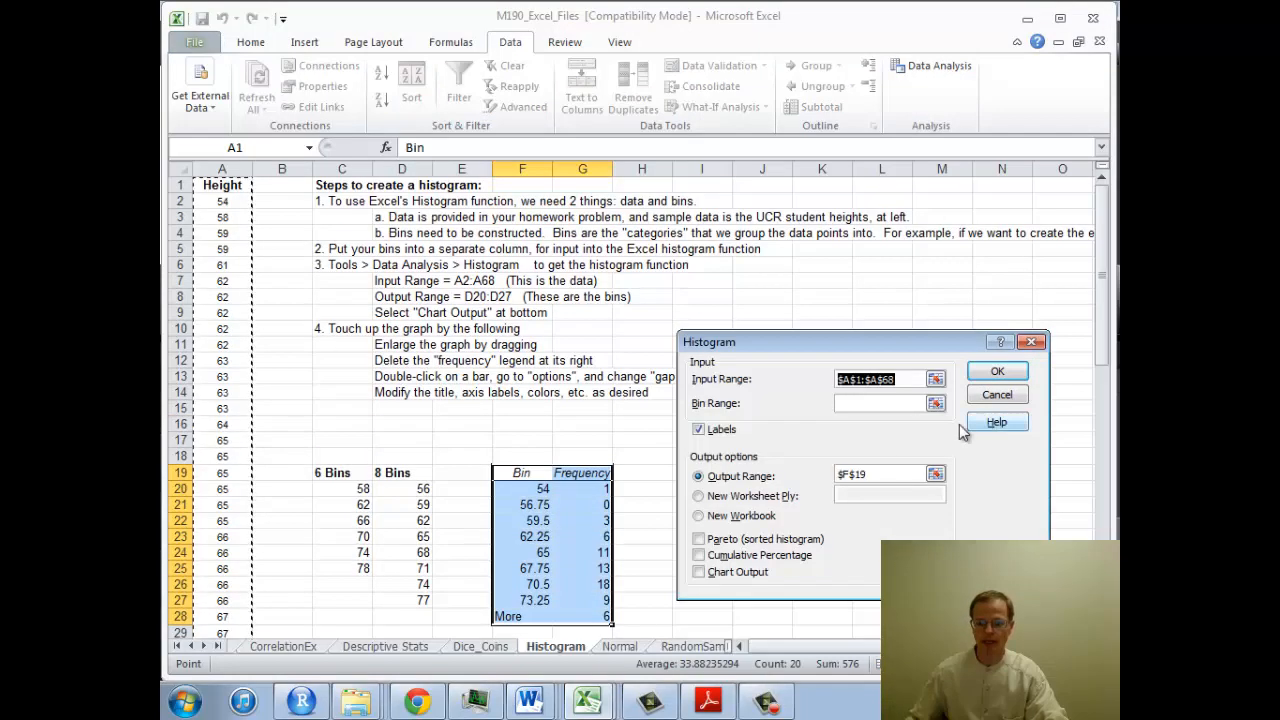
pyautogui.click(698, 571)
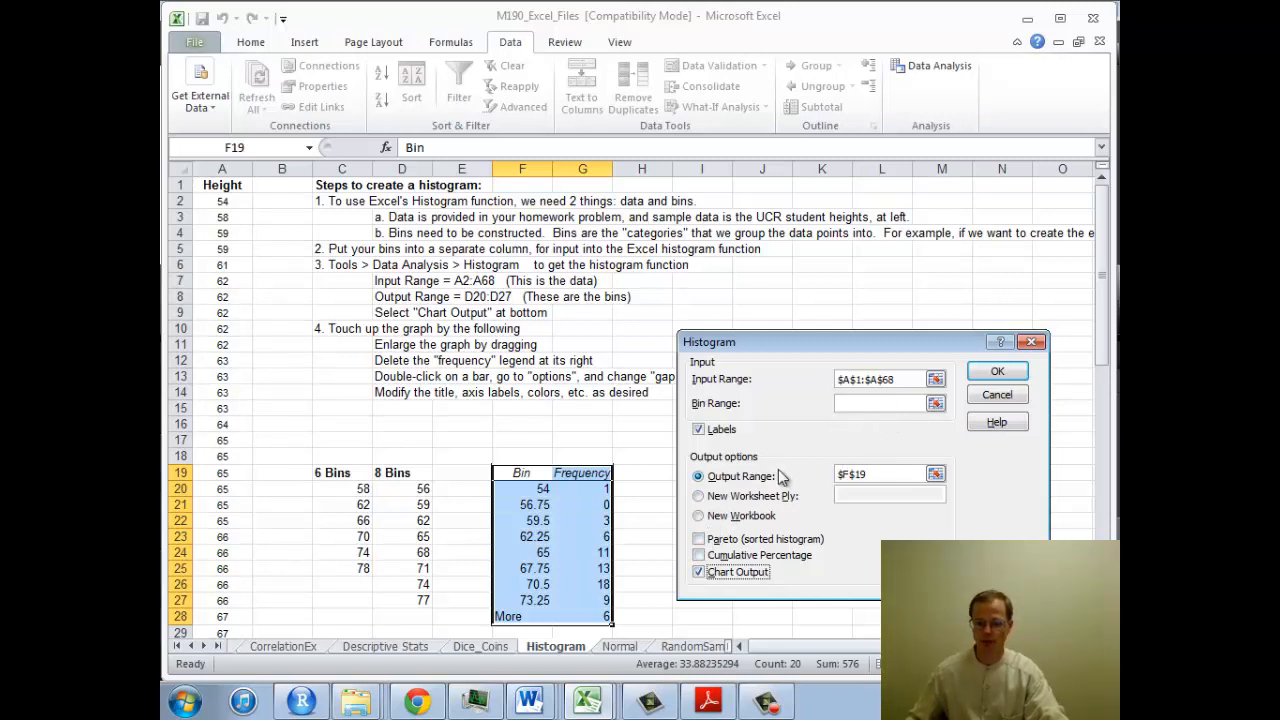
pyautogui.click(996, 380)
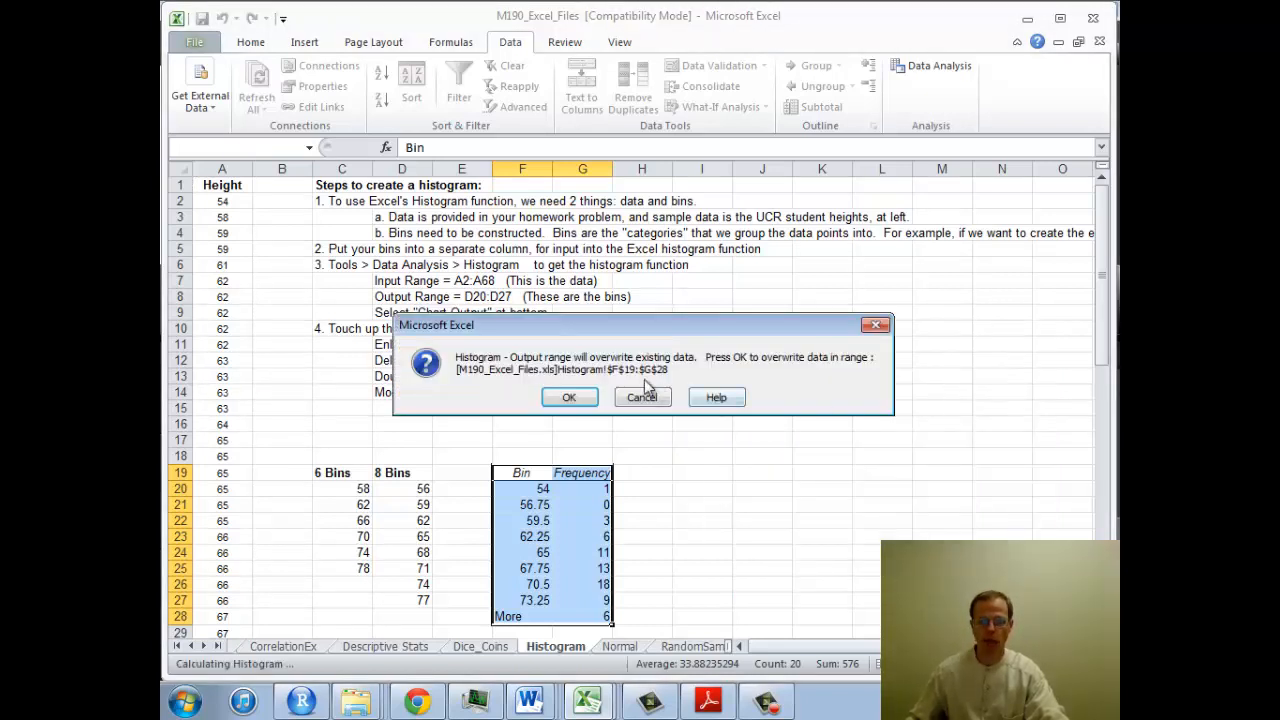
pyautogui.click(569, 398)
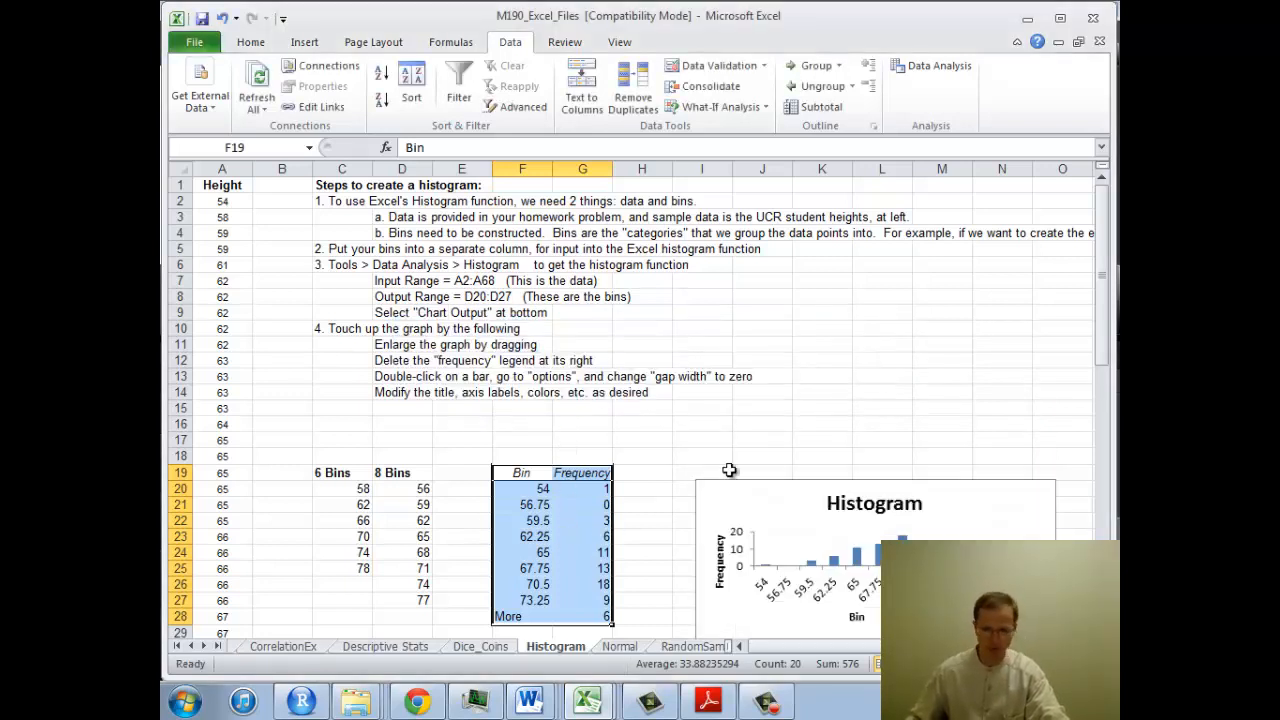
# Move the histogram chart close beside the frequency table and enlarge it to span roughly rows 16 to 31
pyautogui.moveTo(1101, 337); pyautogui.dragTo(1101, 395)
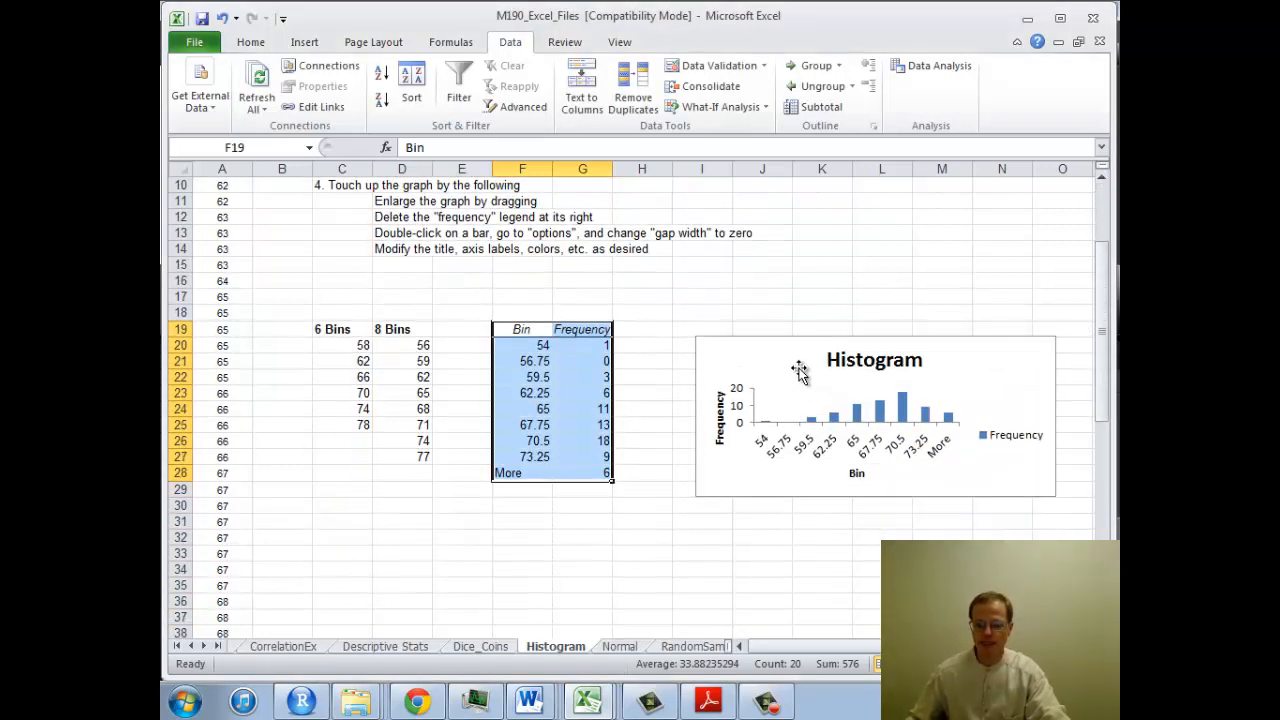
pyautogui.moveTo(800, 372); pyautogui.dragTo(730, 312)
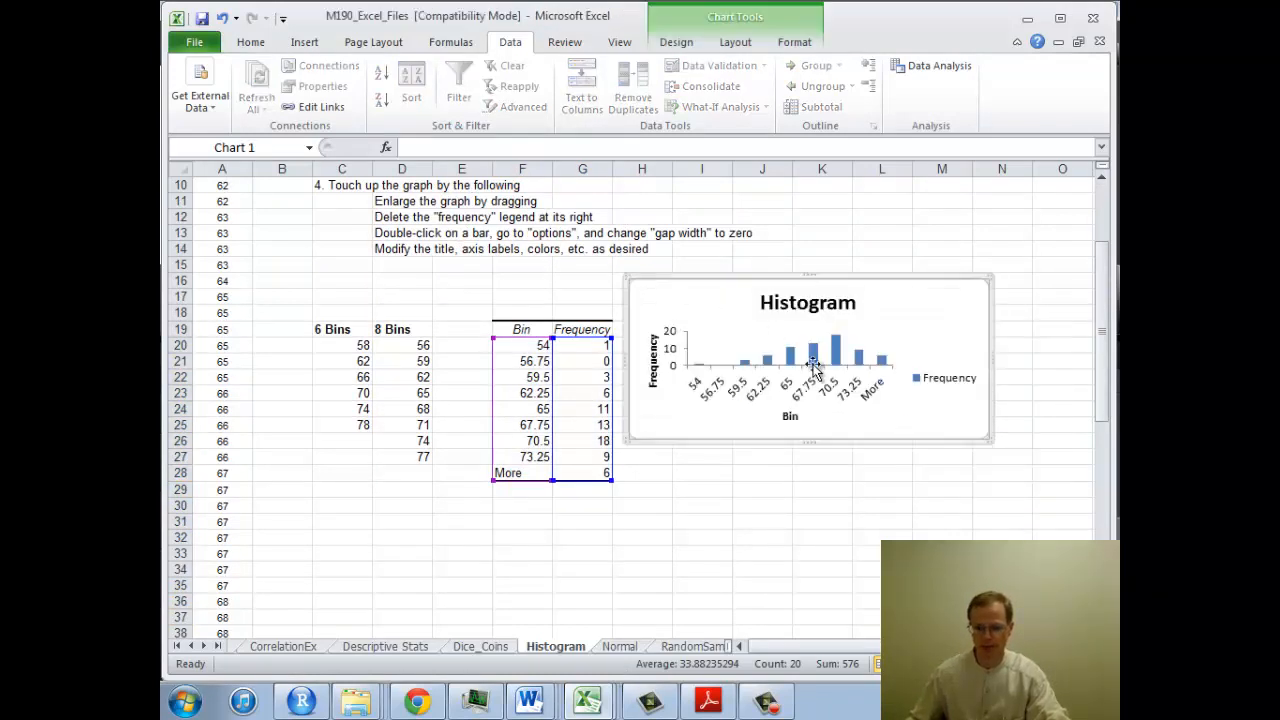
pyautogui.moveTo(990, 438); pyautogui.dragTo(1076, 532)
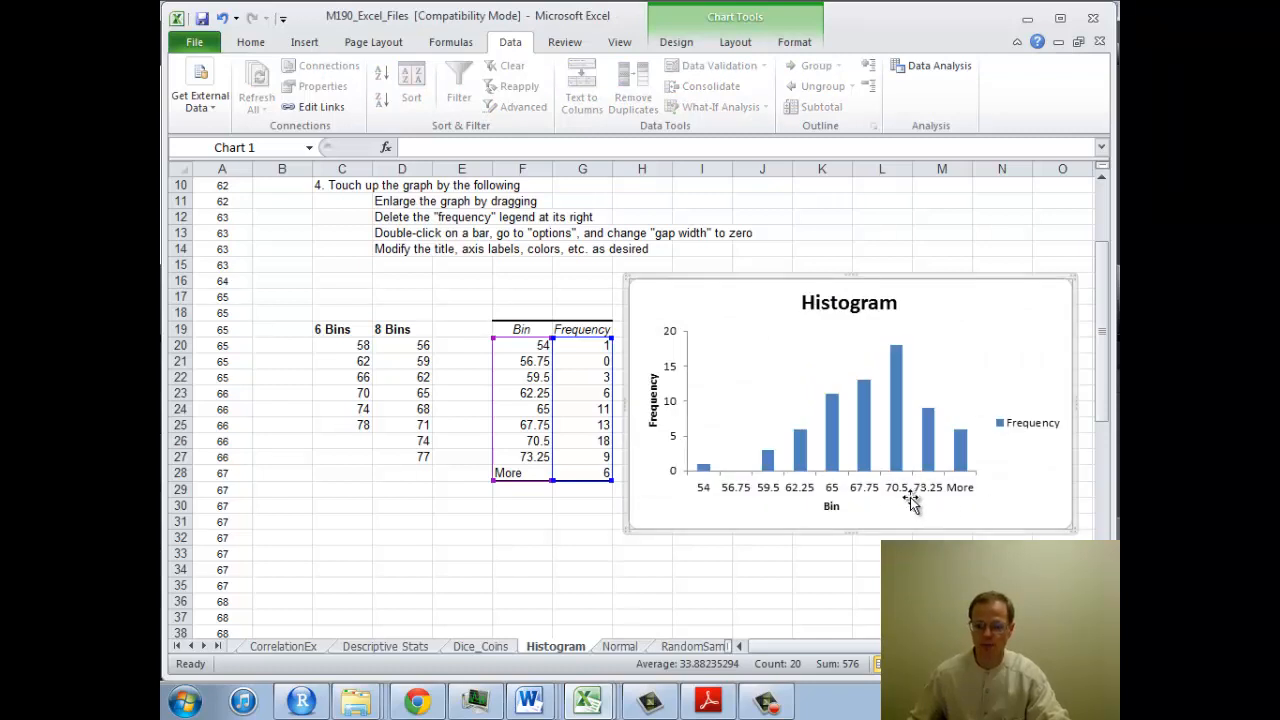
# Delete the chart's Frequency legend and set the gap width of the bars to 0%
pyautogui.click(1004, 424)
pyautogui.press('Delete')
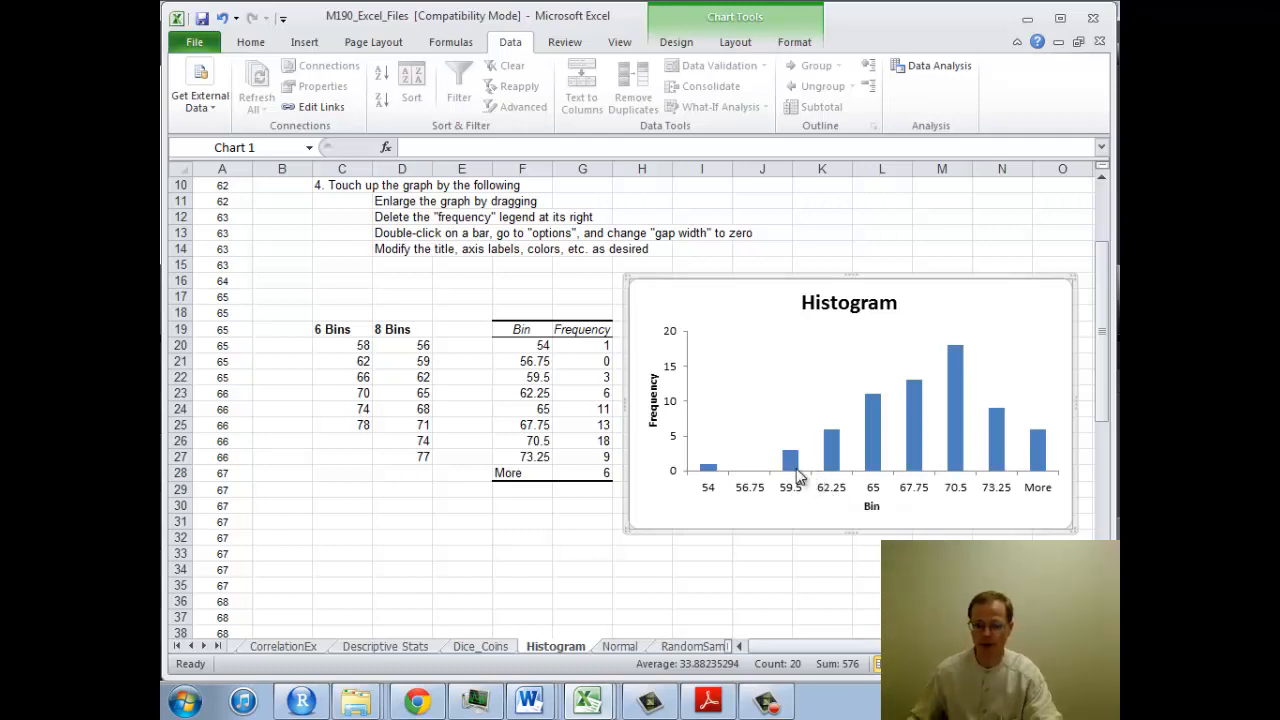
pyautogui.rightClick(830, 450)
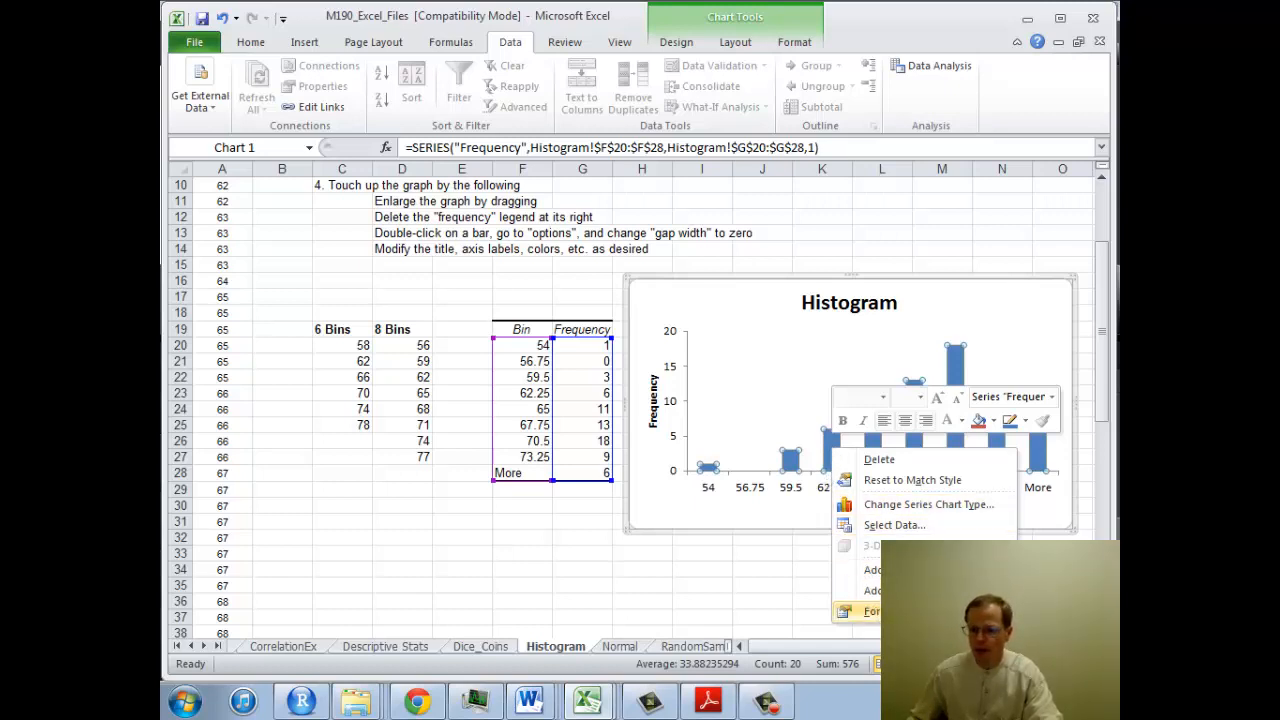
pyautogui.click(865, 611)
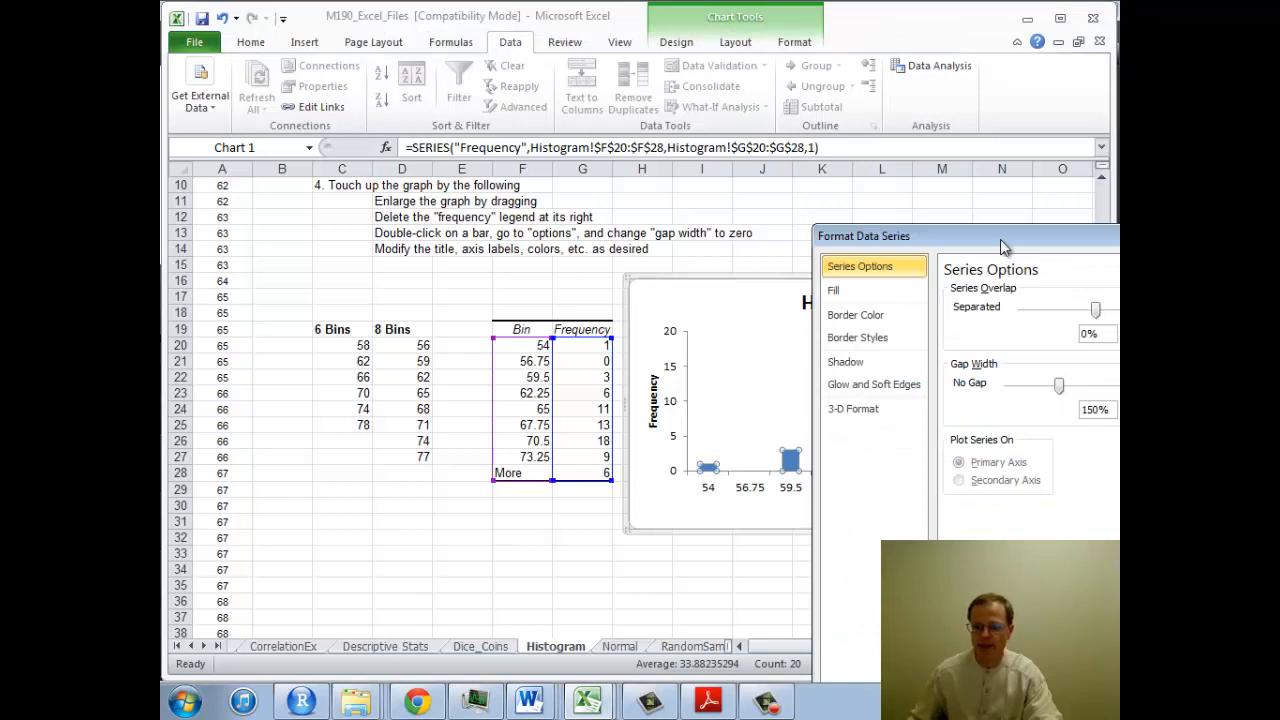
pyautogui.moveTo(1004, 247); pyautogui.dragTo(796, 152)
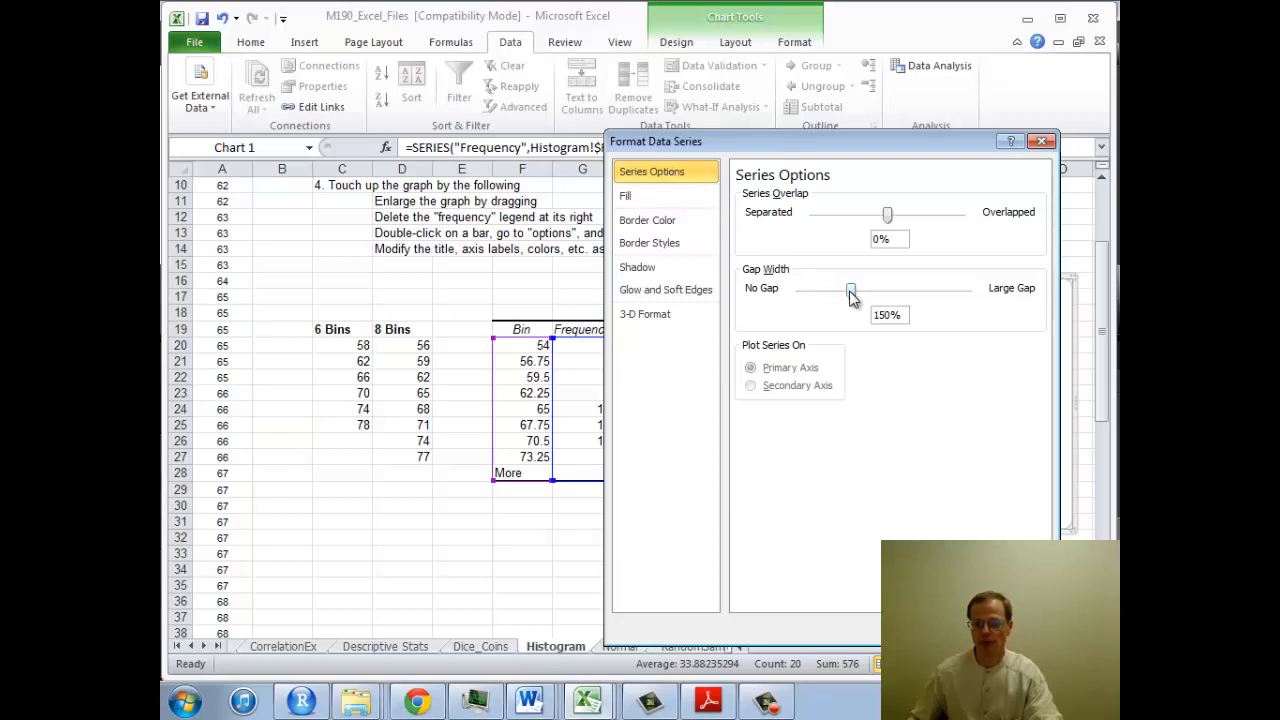
pyautogui.moveTo(851, 291); pyautogui.dragTo(799, 291)
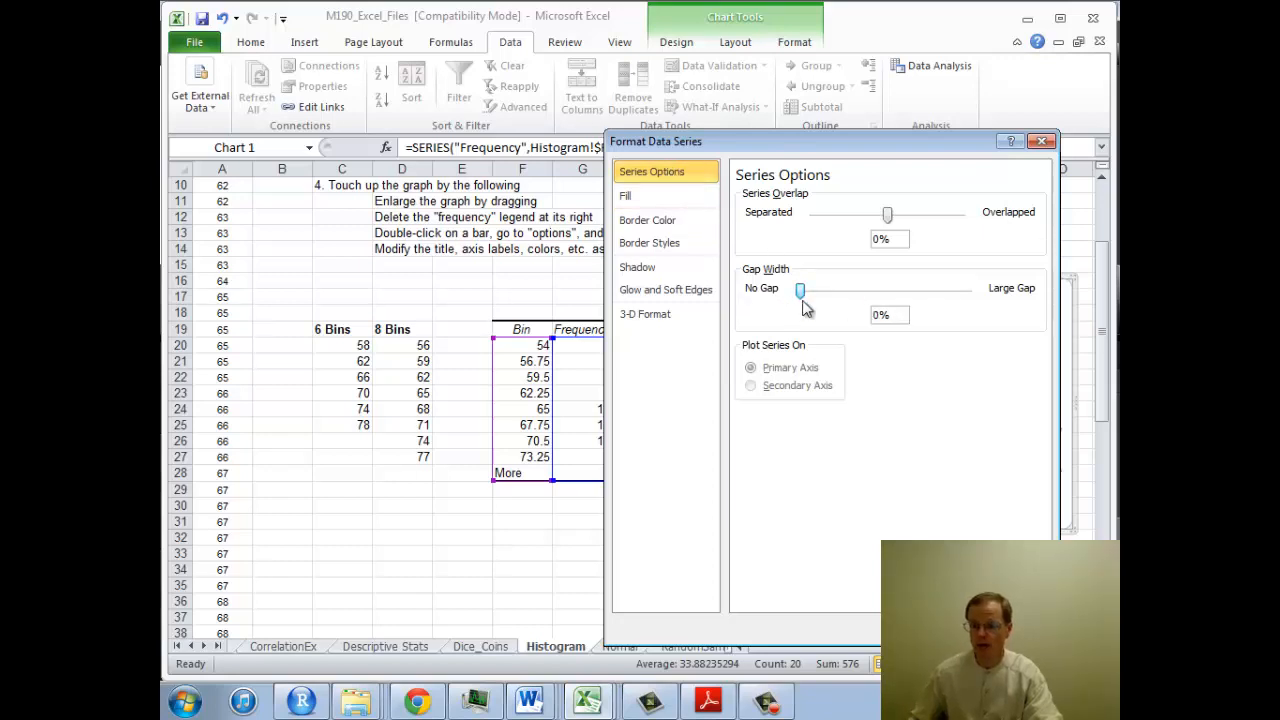
pyautogui.press('Escape')
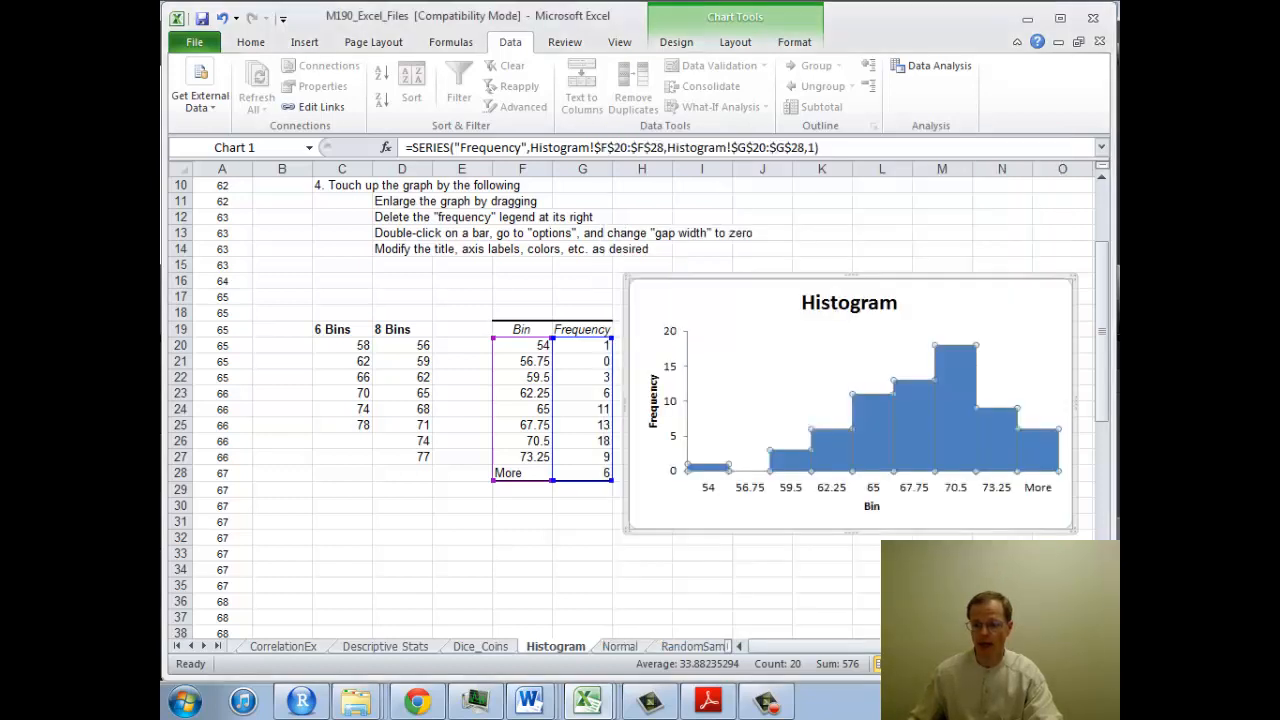
pyautogui.click(840, 512)
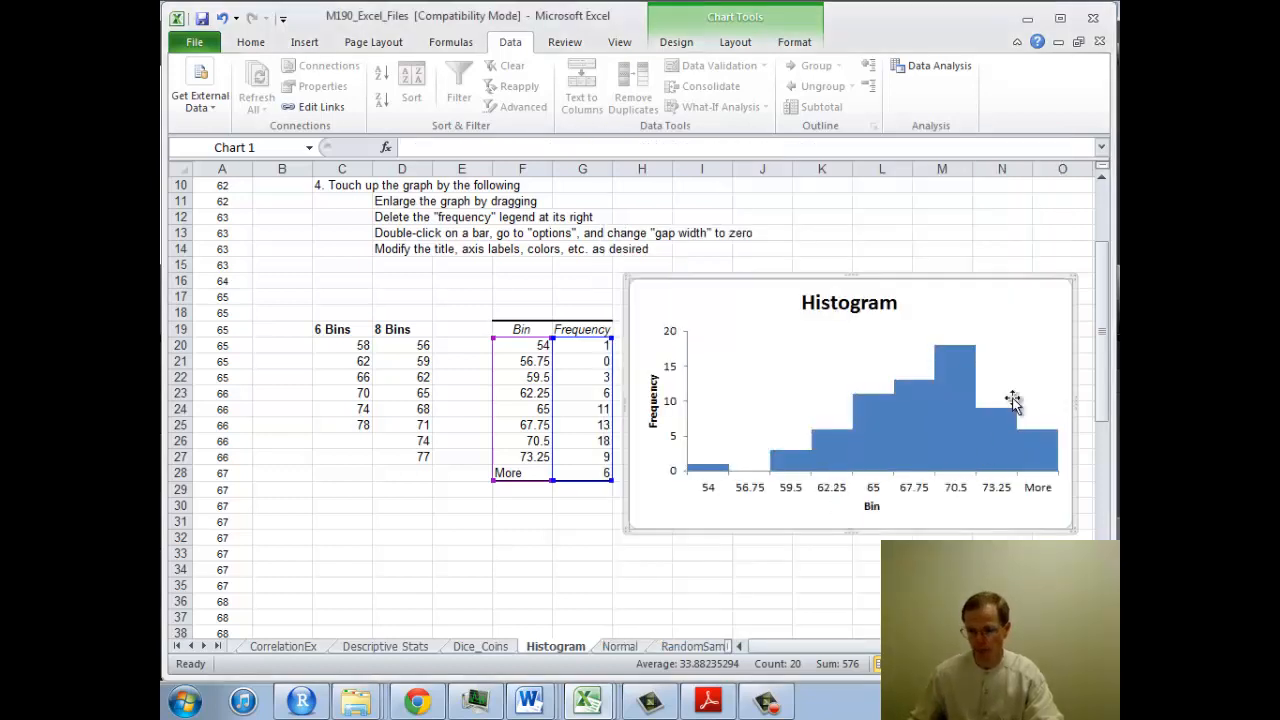
# Examine the histogram's bar values, its axis titles and its chart title
pyautogui.moveTo(955, 447)
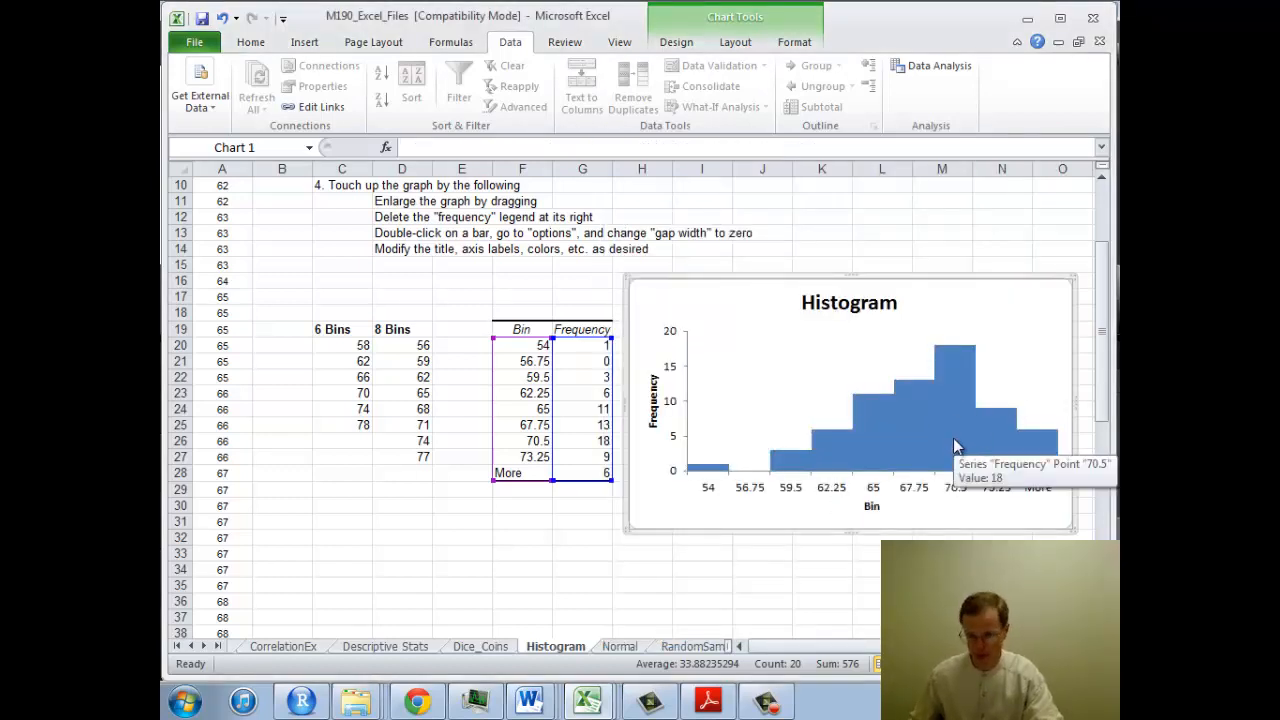
pyautogui.moveTo(835, 462)
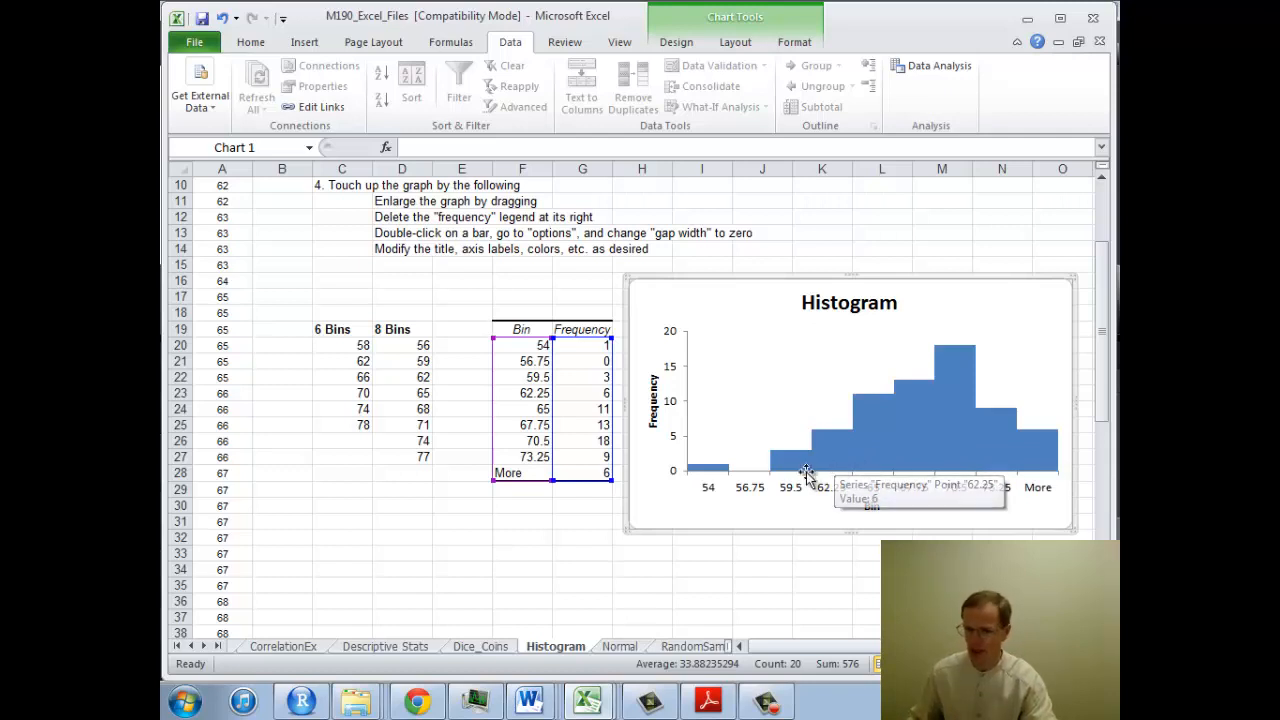
pyautogui.click(868, 508)
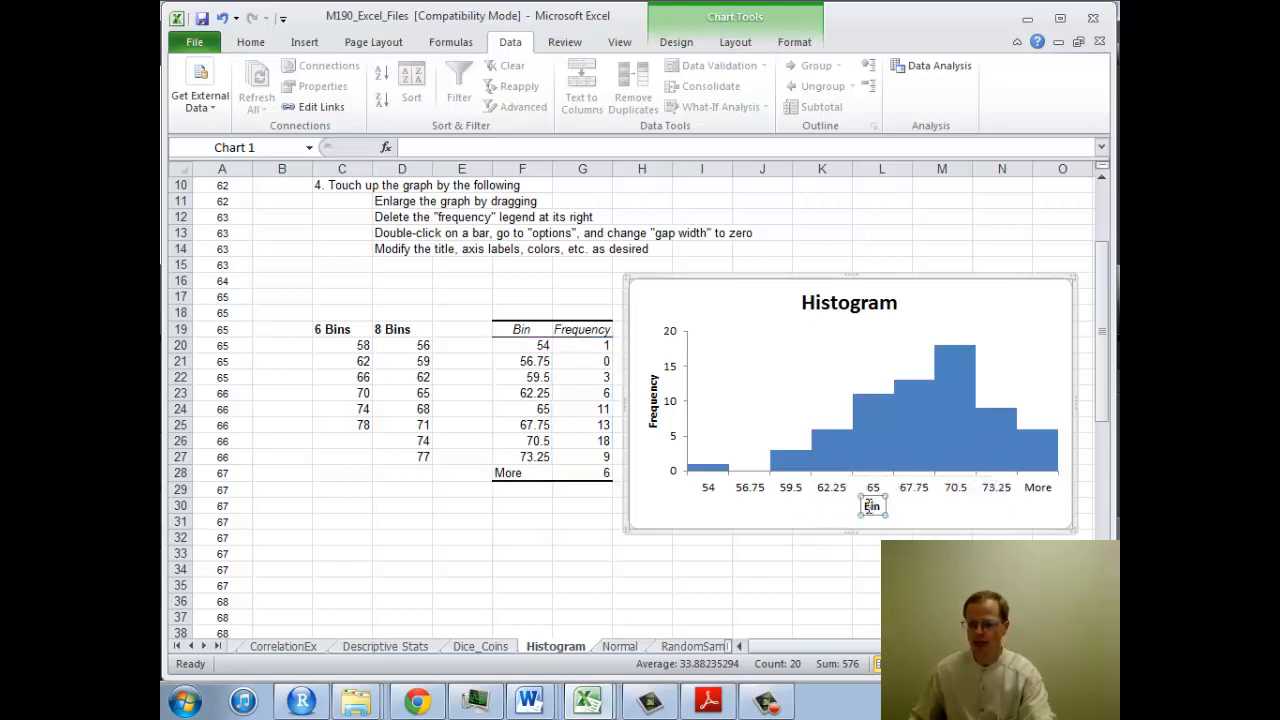
pyautogui.click(653, 400)
pyautogui.click(835, 303)
pyautogui.click(746, 298)
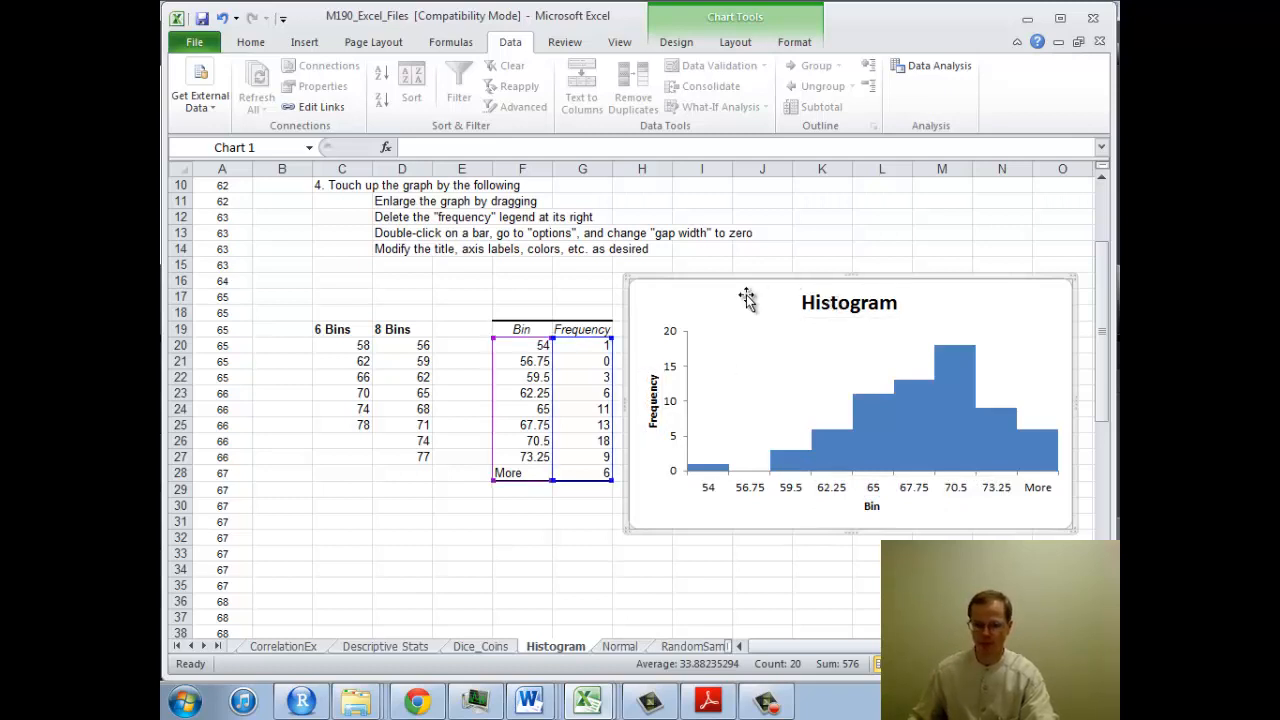
pyautogui.click(757, 372)
pyautogui.click(757, 303)
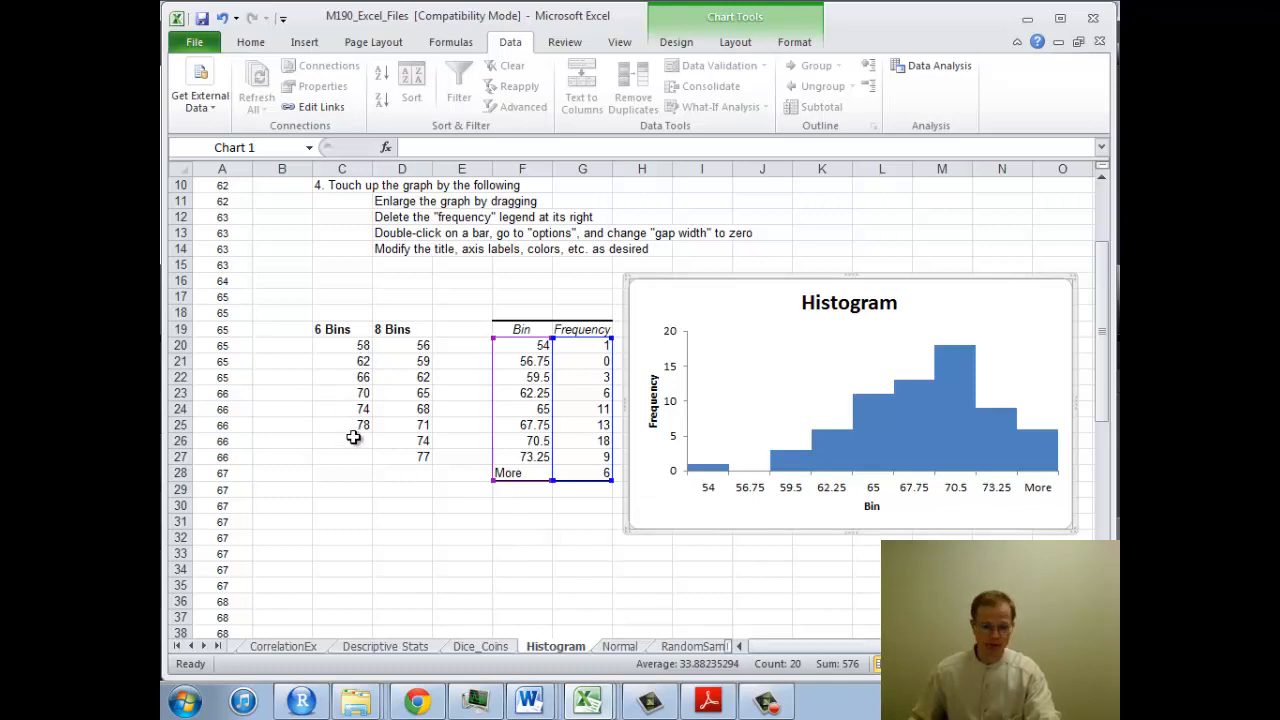
# Replace the More label in cell F28 of the frequency table with 76.25
pyautogui.click(347, 345)
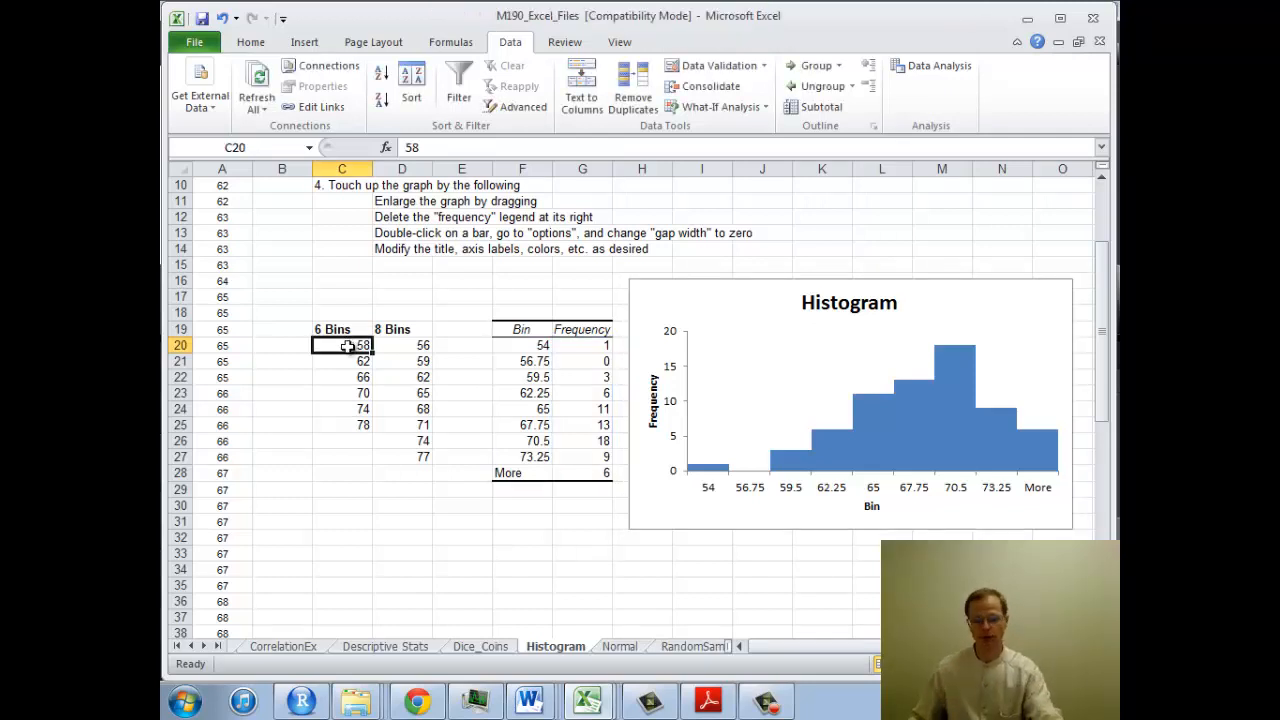
pyautogui.click(355, 424)
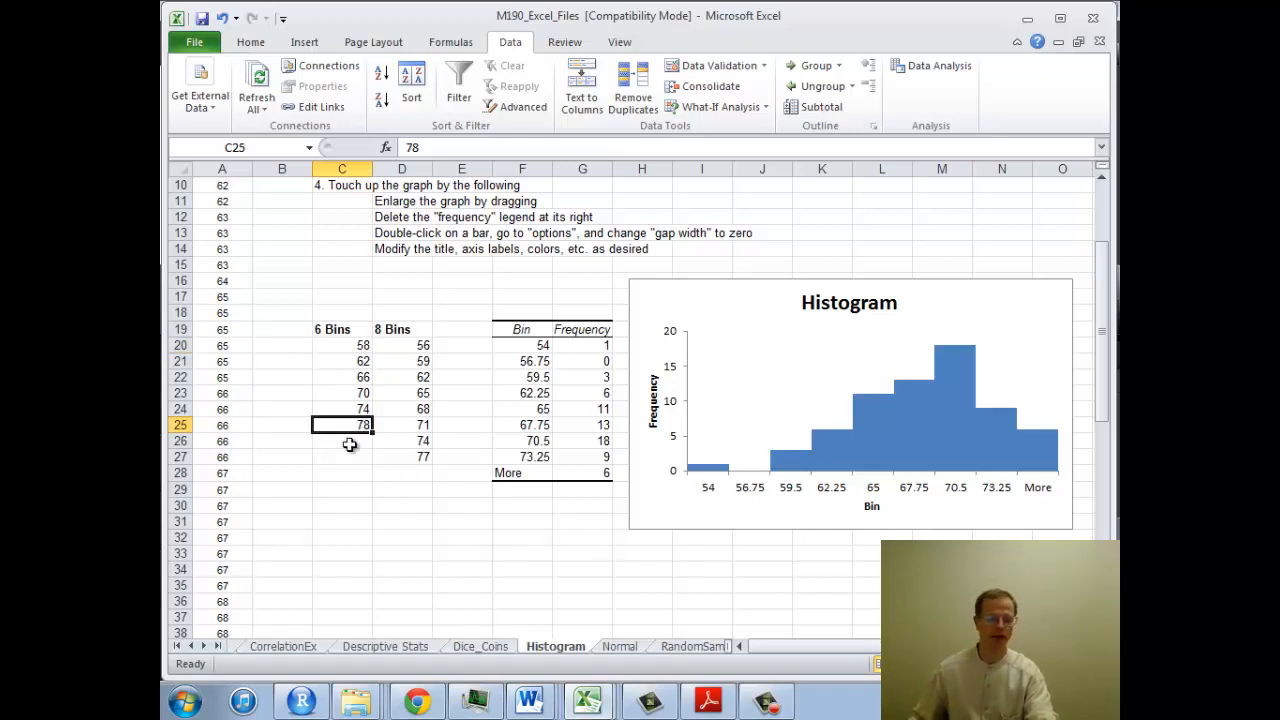
pyautogui.click(522, 472)
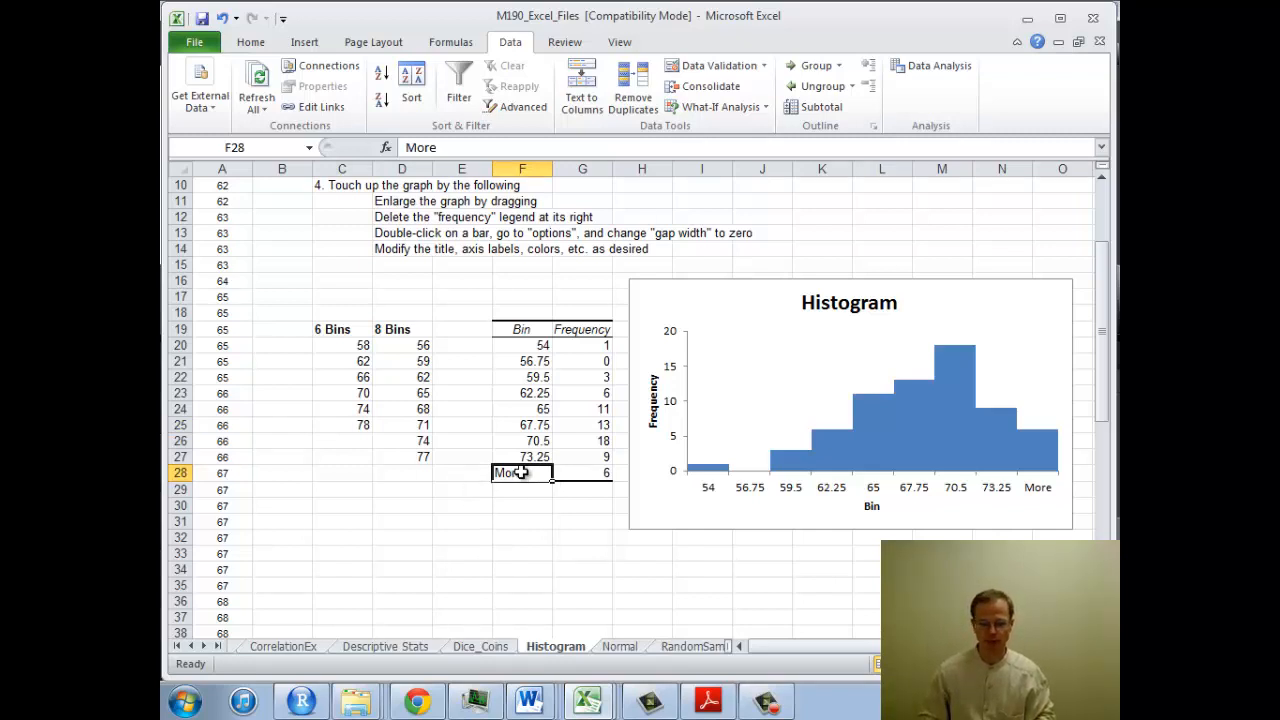
pyautogui.write('76.2')
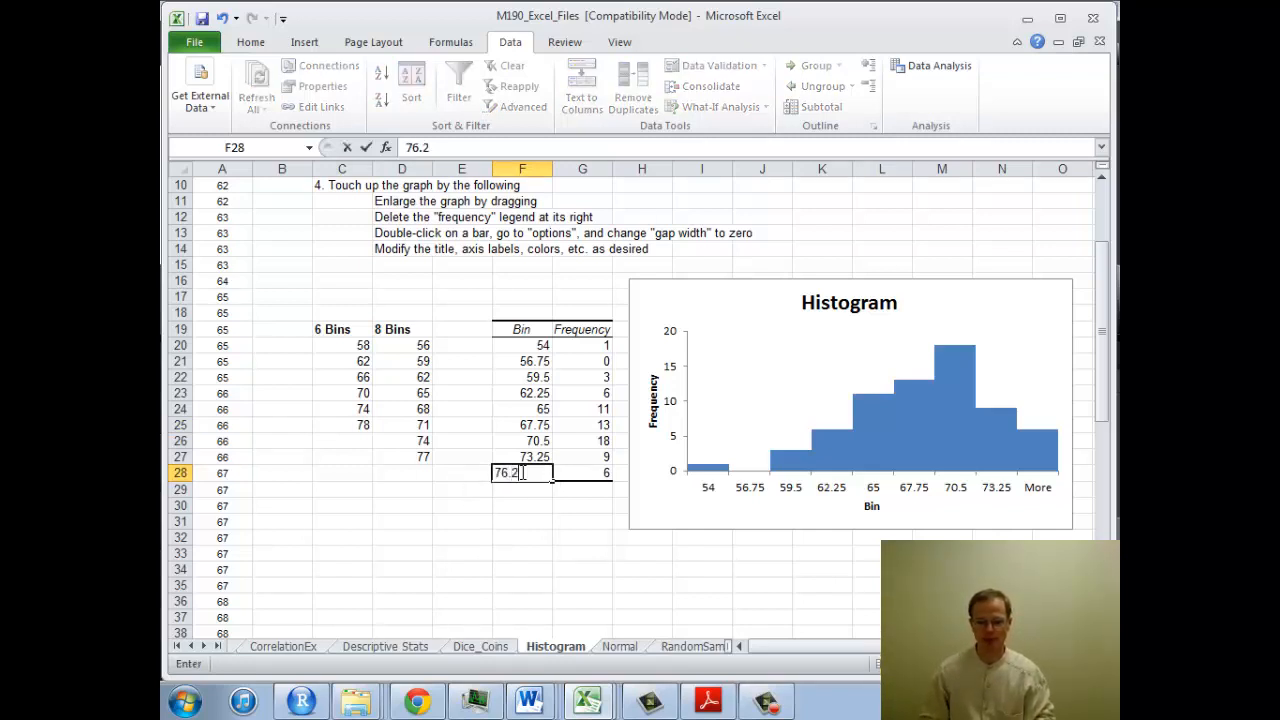
pyautogui.write('5')
pyautogui.press('Return')
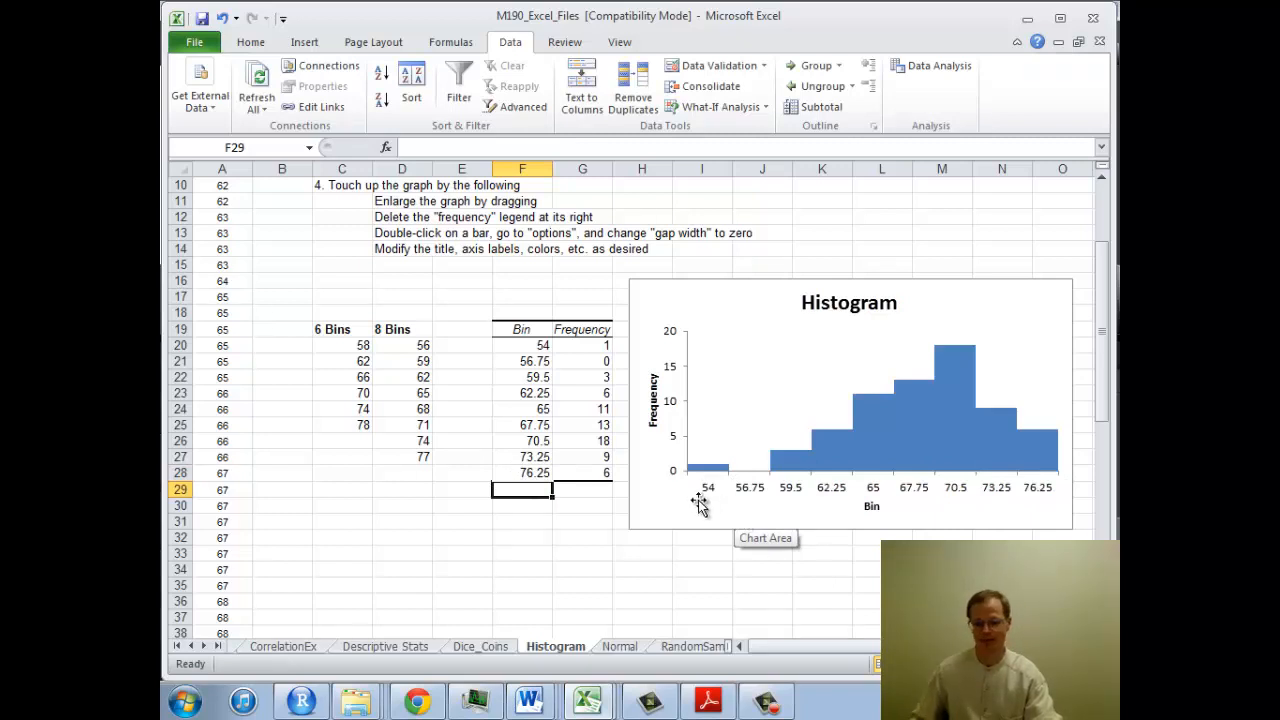
# Delete the histogram chart and rerun the Histogram analysis with the 6 Bins range C19:C25, overwriting the existing output at F19
pyautogui.click(705, 285)
pyautogui.press('Delete')
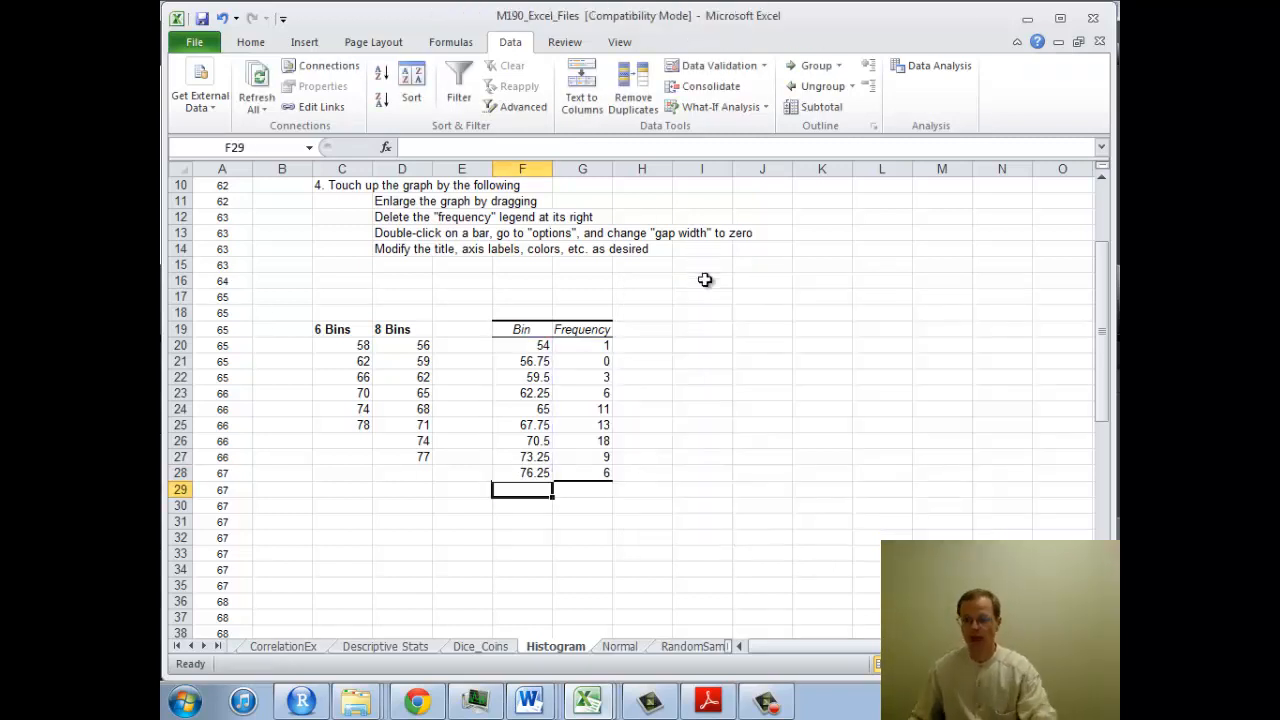
pyautogui.click(935, 66)
pyautogui.click(1003, 416)
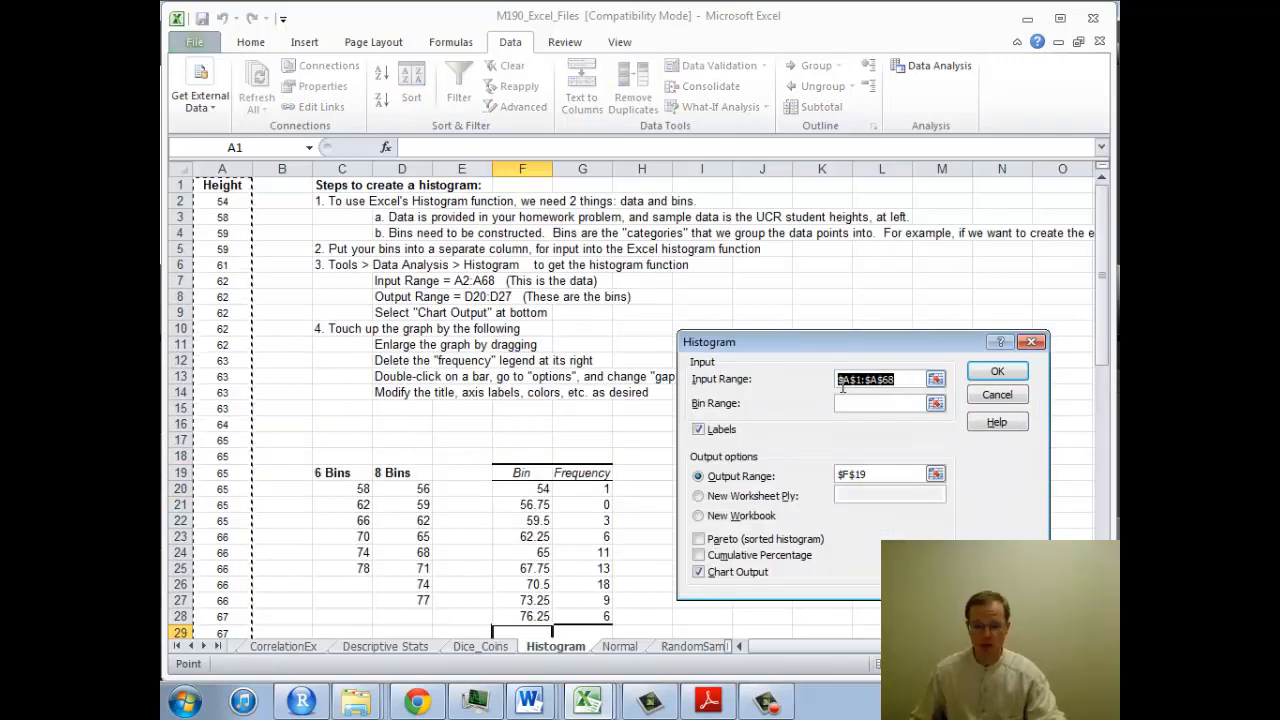
pyautogui.click(845, 403)
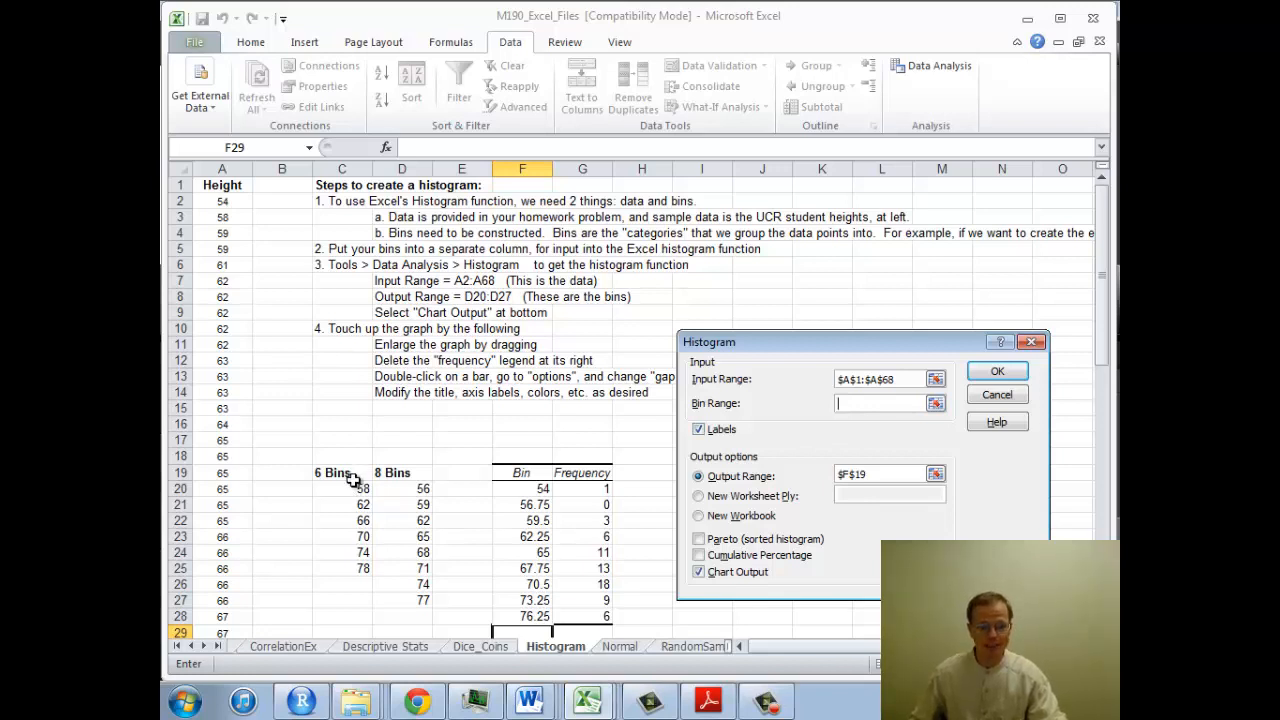
pyautogui.moveTo(353, 476); pyautogui.dragTo(362, 566)
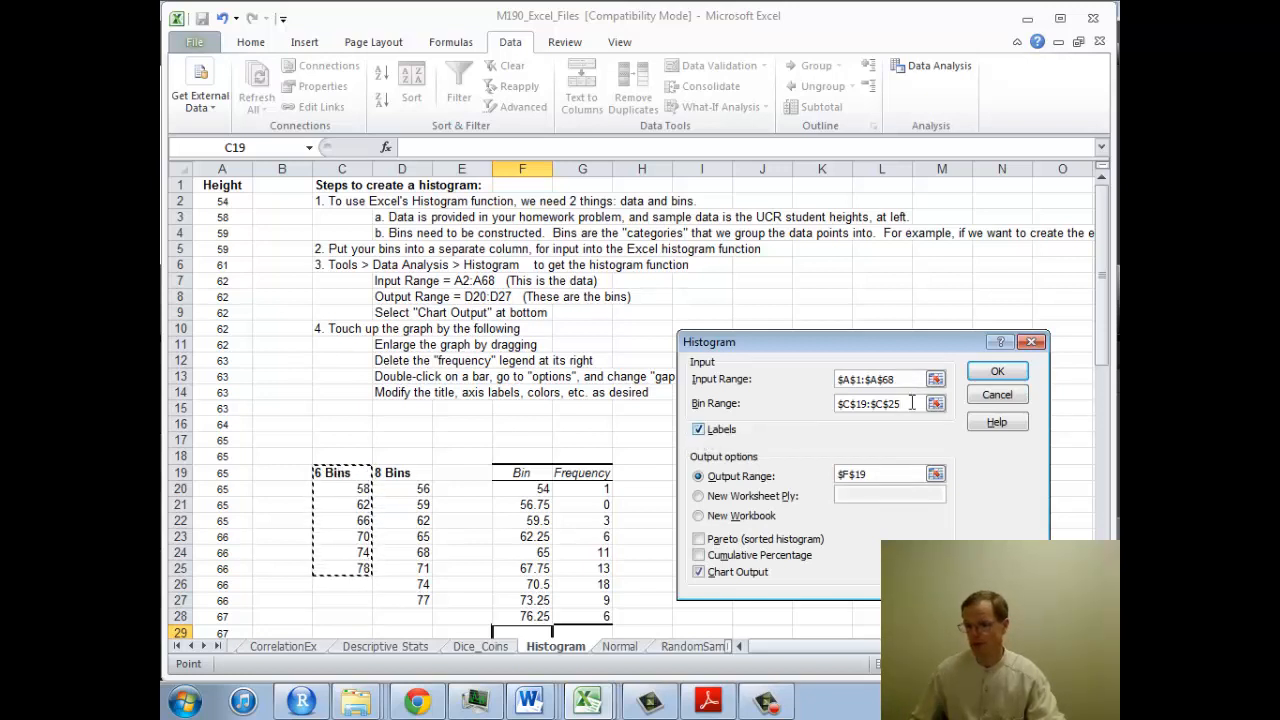
pyautogui.click(1001, 373)
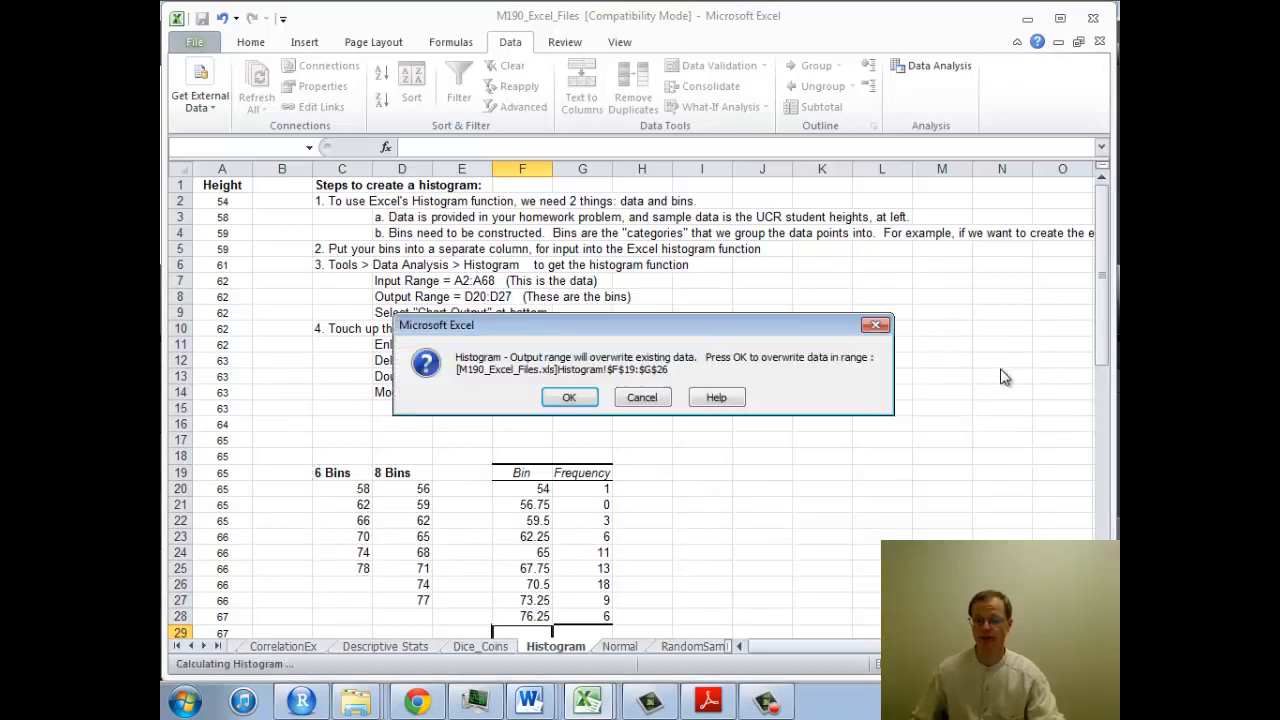
pyautogui.click(570, 398)
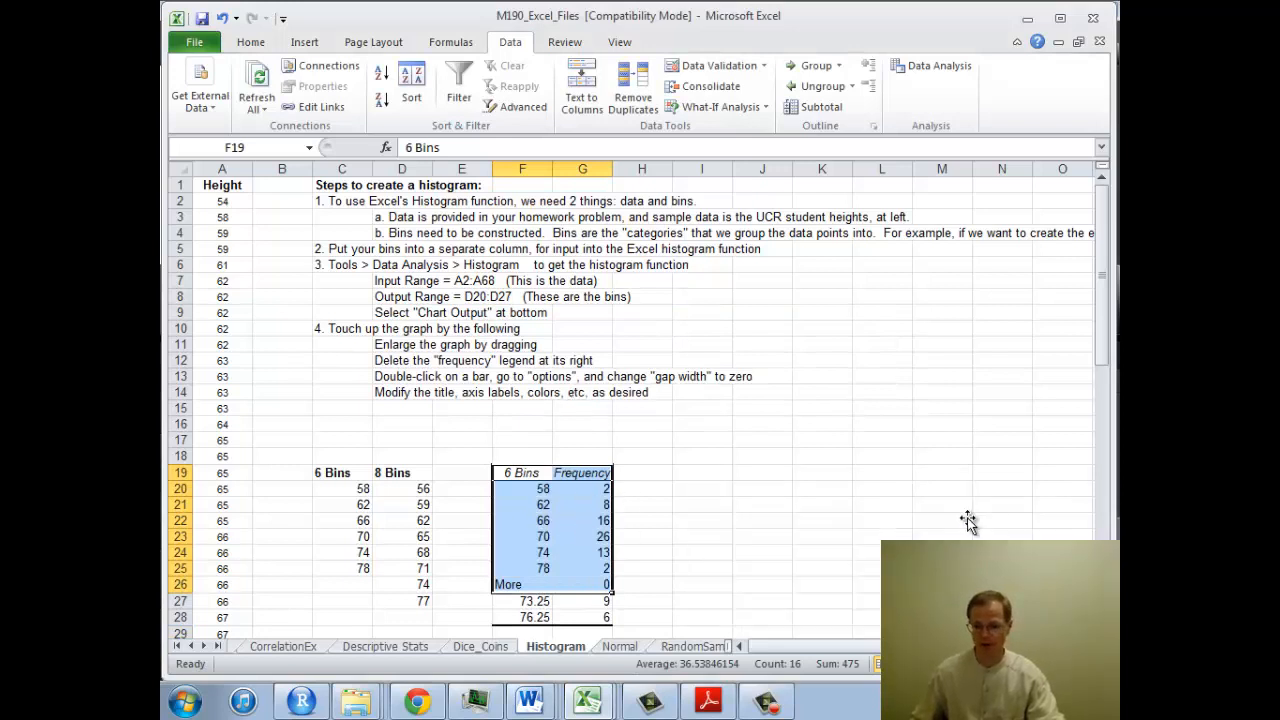
# Delete the Frequency legend from the new 6-bin histogram chart
pyautogui.moveTo(1102, 352); pyautogui.dragTo(1102, 415)
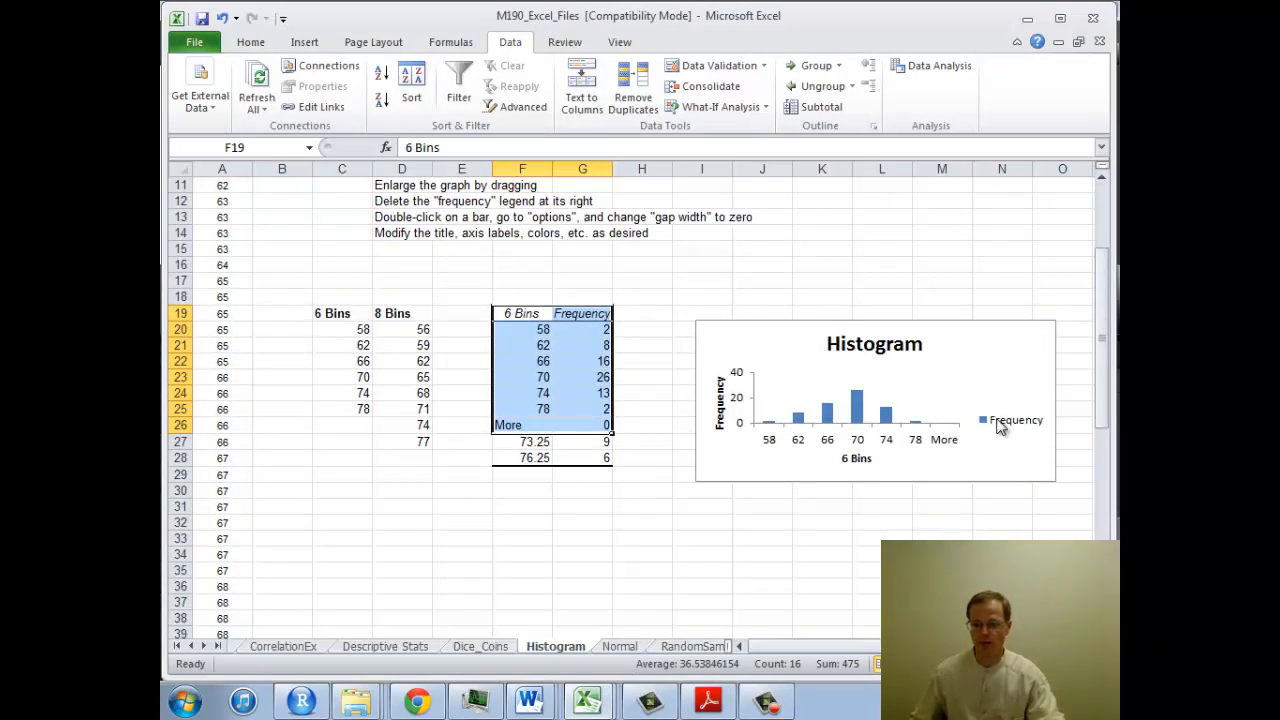
pyautogui.click(1010, 424)
pyautogui.press('Delete')
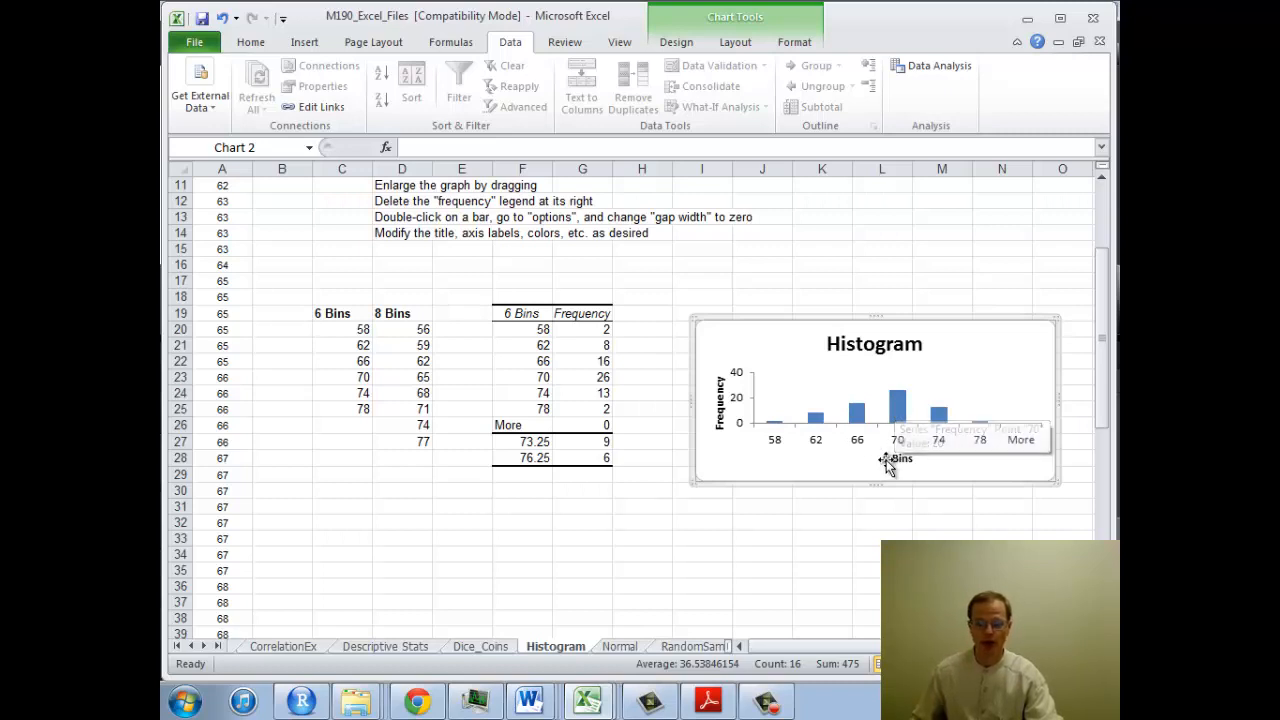
pyautogui.click(914, 456)
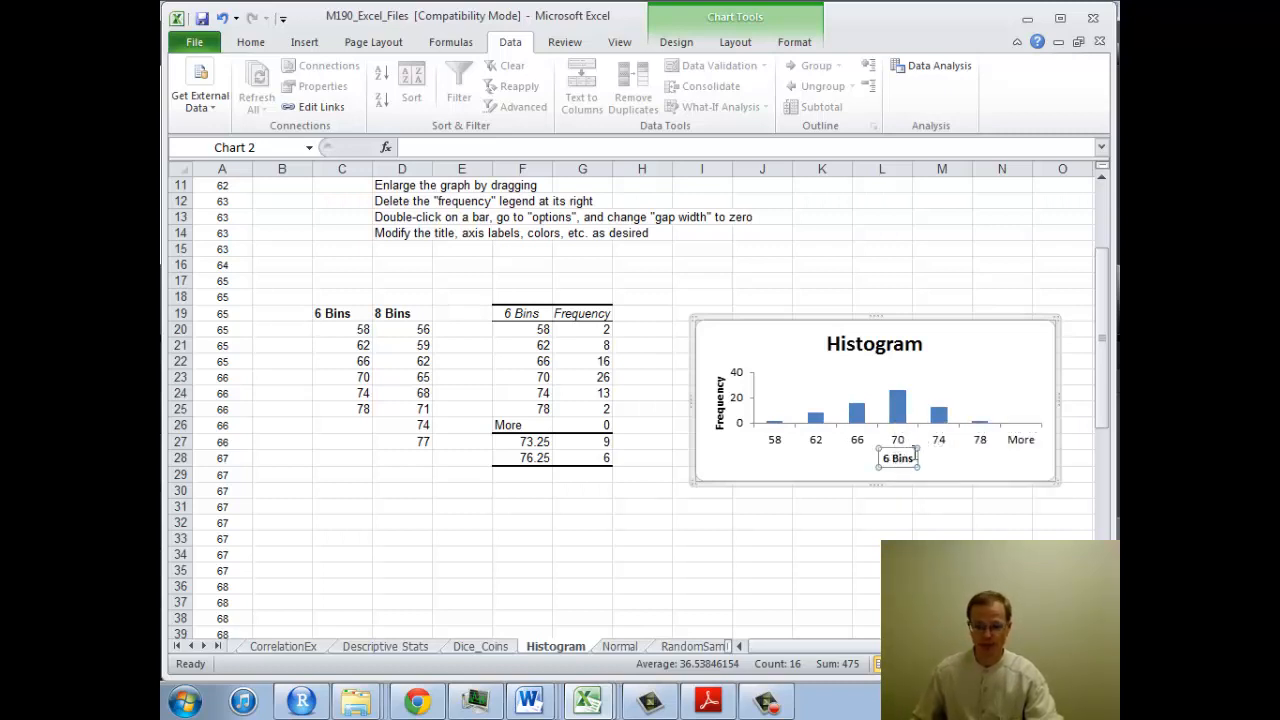
pyautogui.click(818, 462)
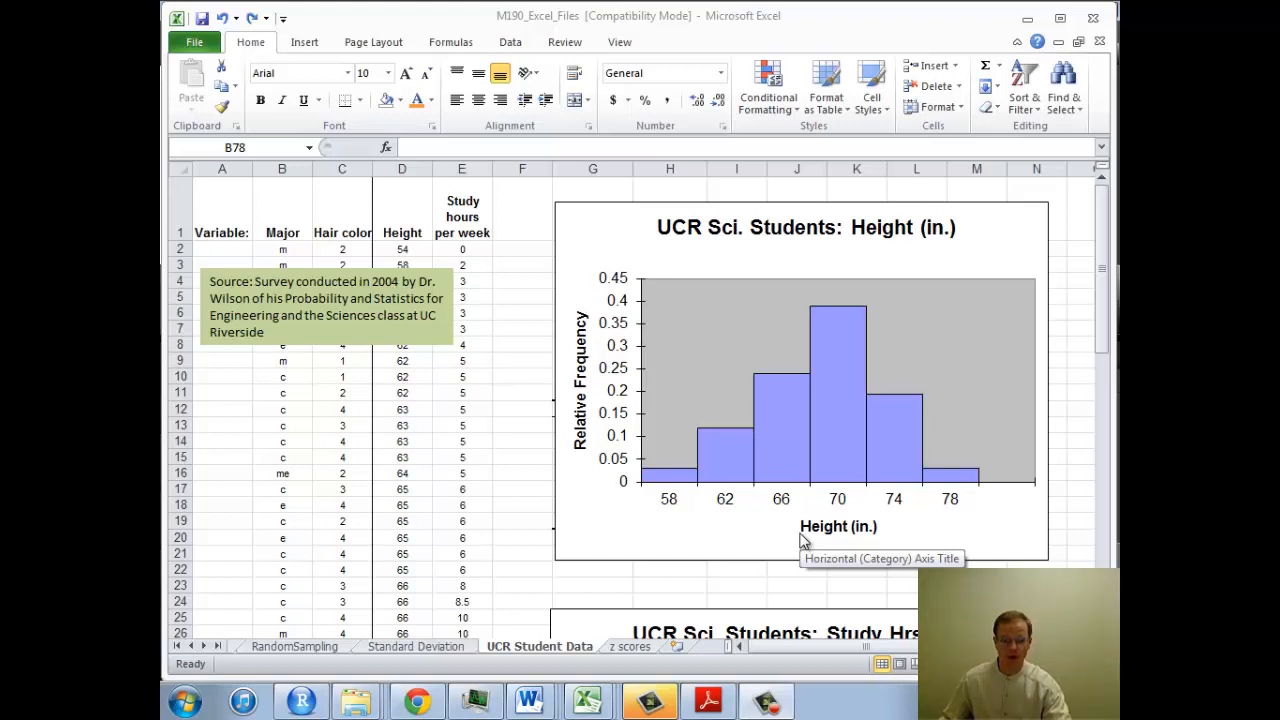
# Create a PivotTable from the Major data in B1:B70, placed at cell B78 of the UCR Student Data sheet
pyautogui.click(1101, 242)
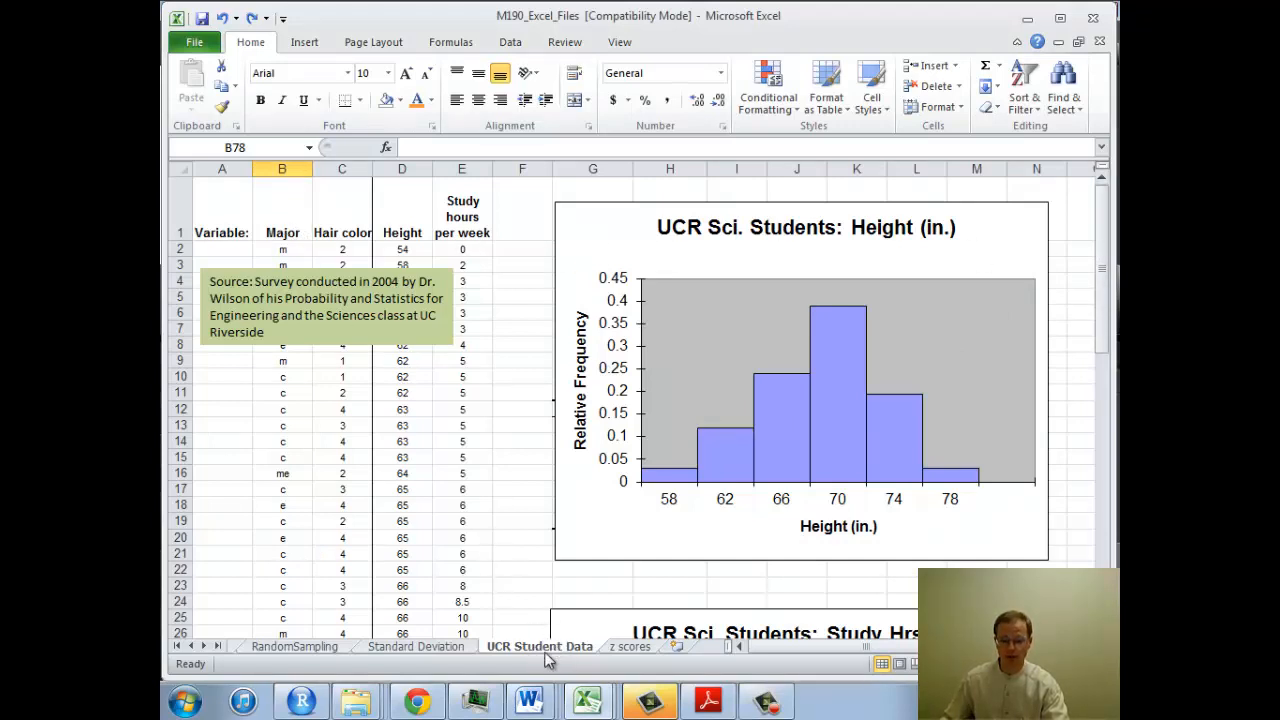
pyautogui.click(282, 240)
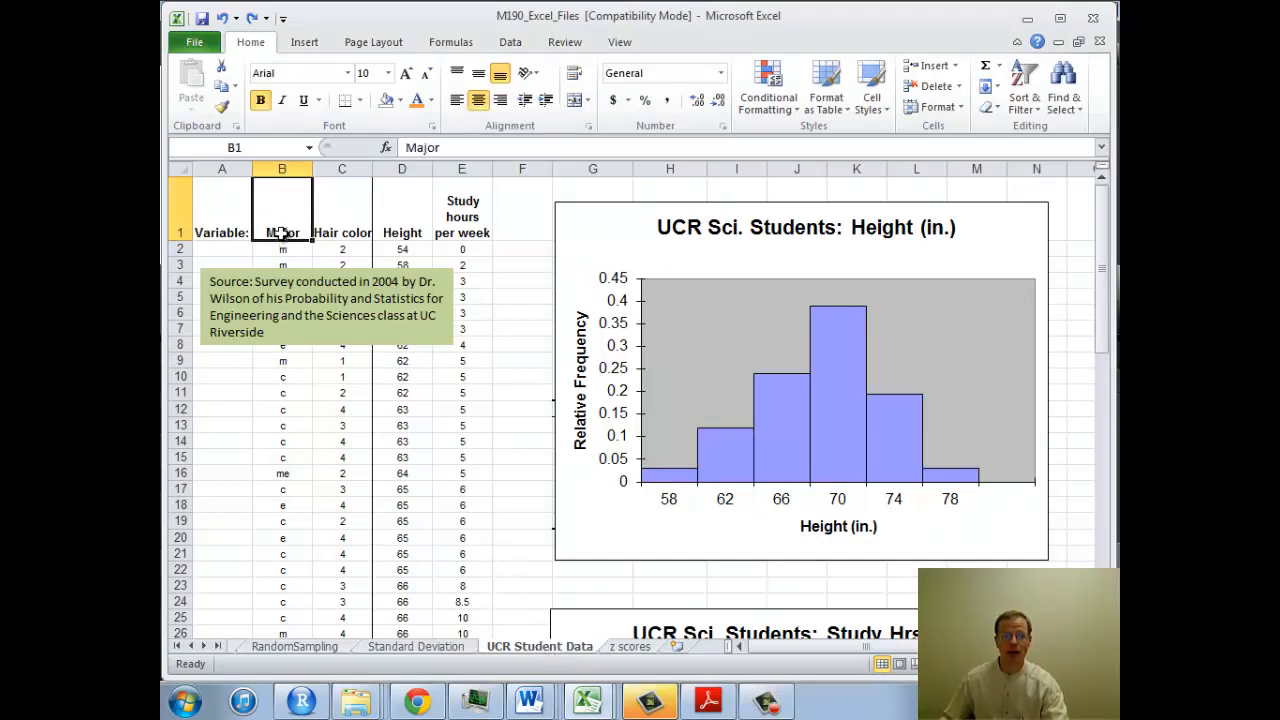
pyautogui.moveTo(1100, 237); pyautogui.dragTo(1106, 534)
pyautogui.click(1102, 631)
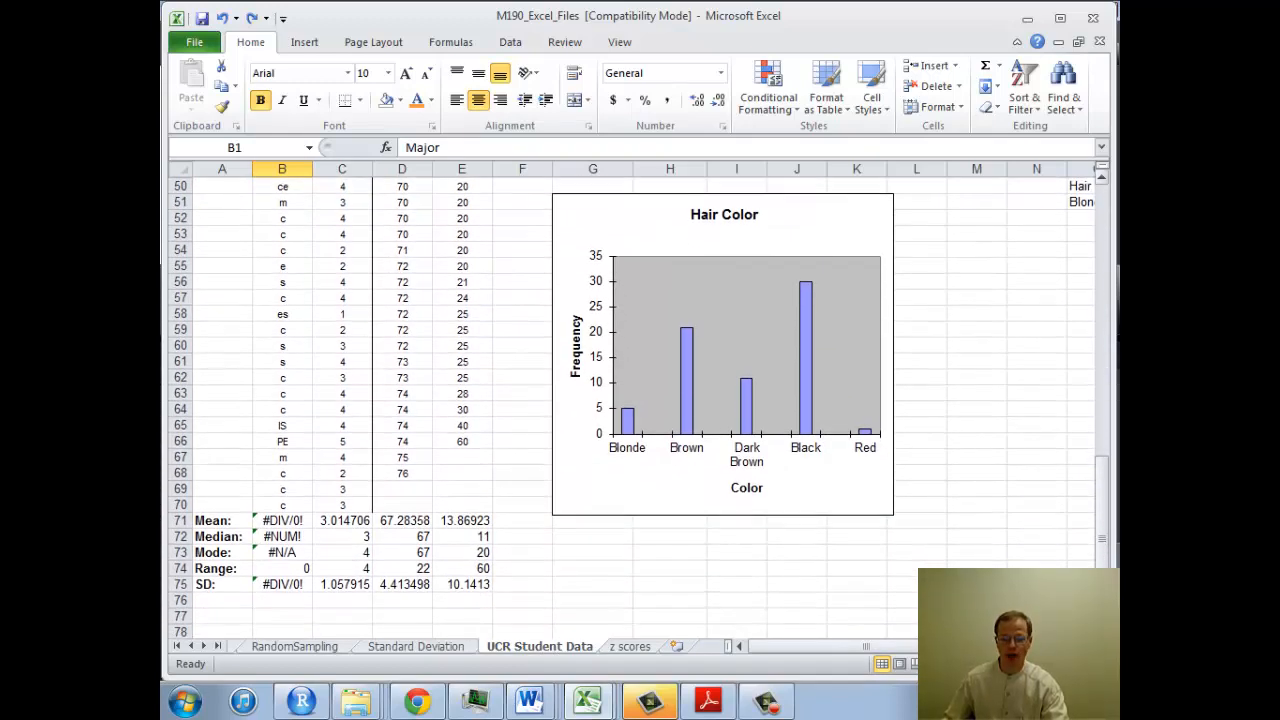
pyautogui.click(1102, 631)
pyautogui.click(1102, 631)
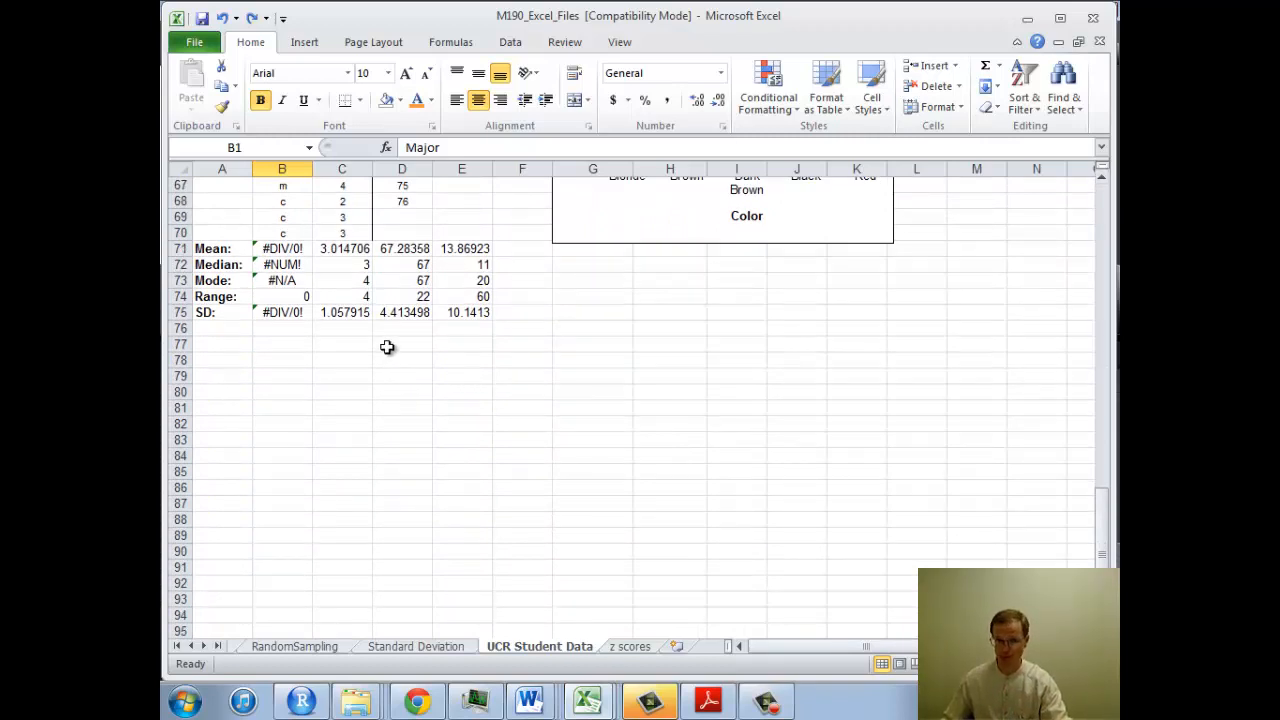
pyautogui.click(277, 359)
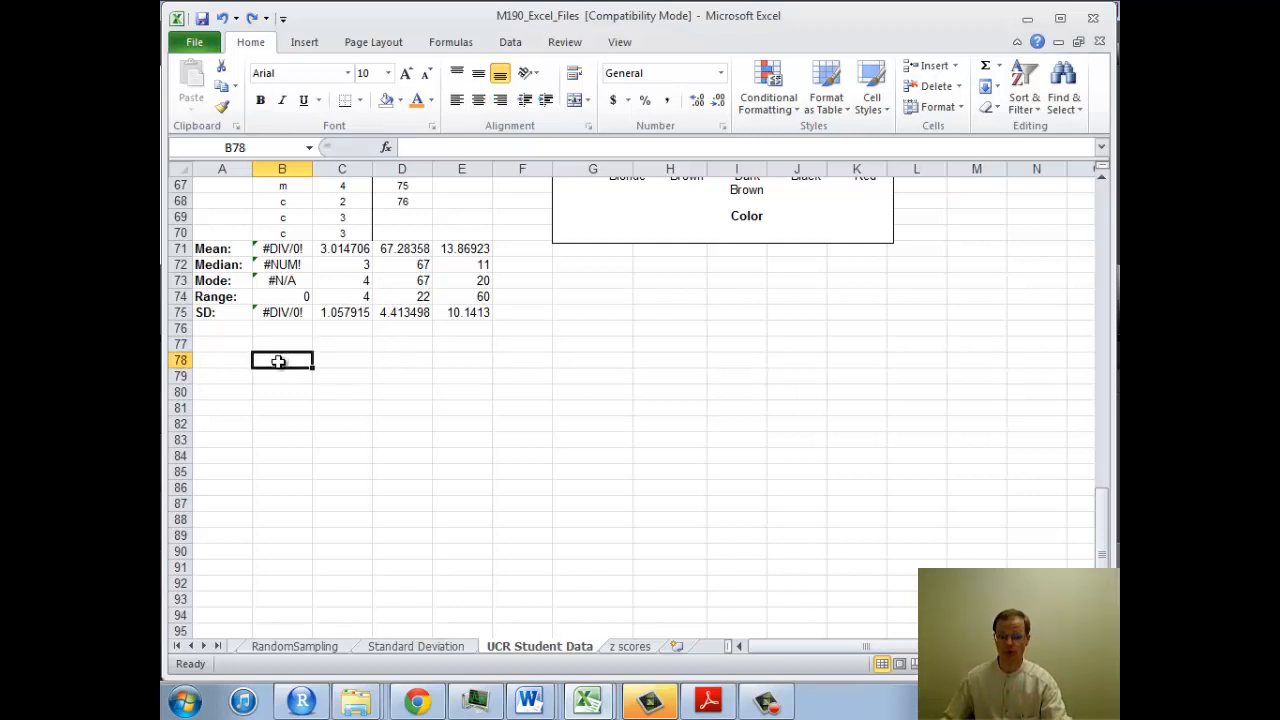
pyautogui.click(300, 44)
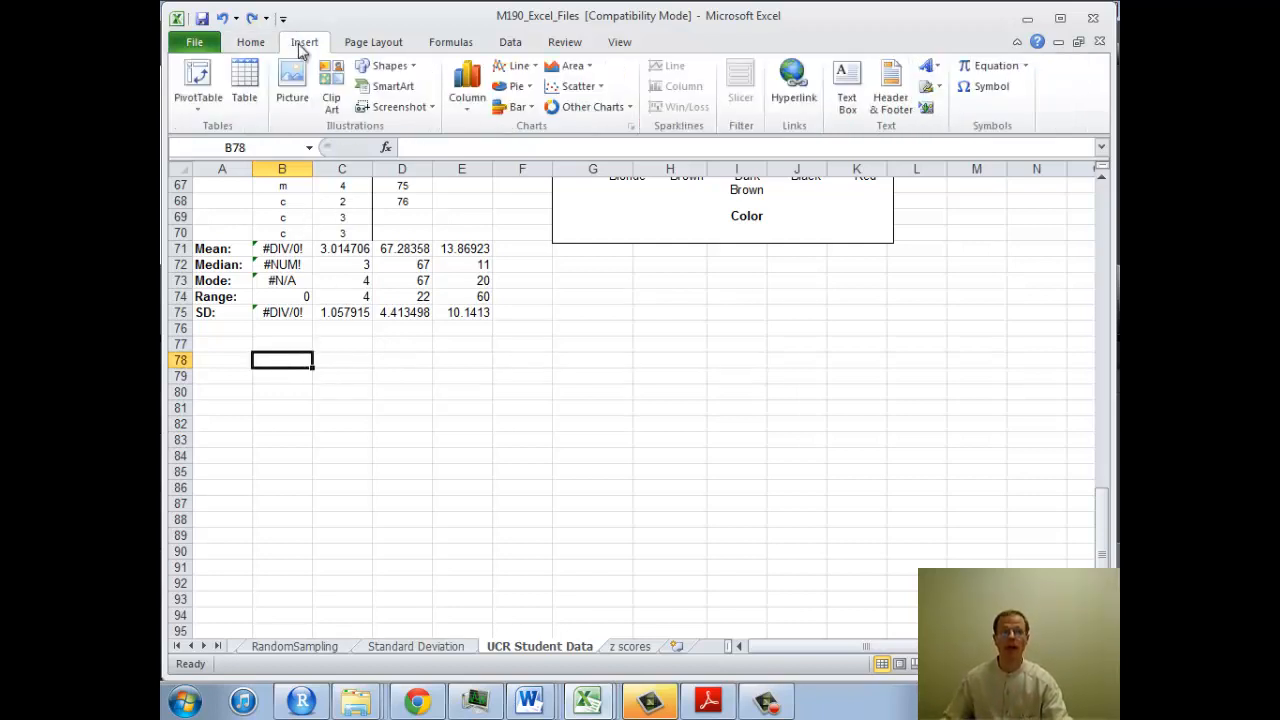
pyautogui.click(198, 80)
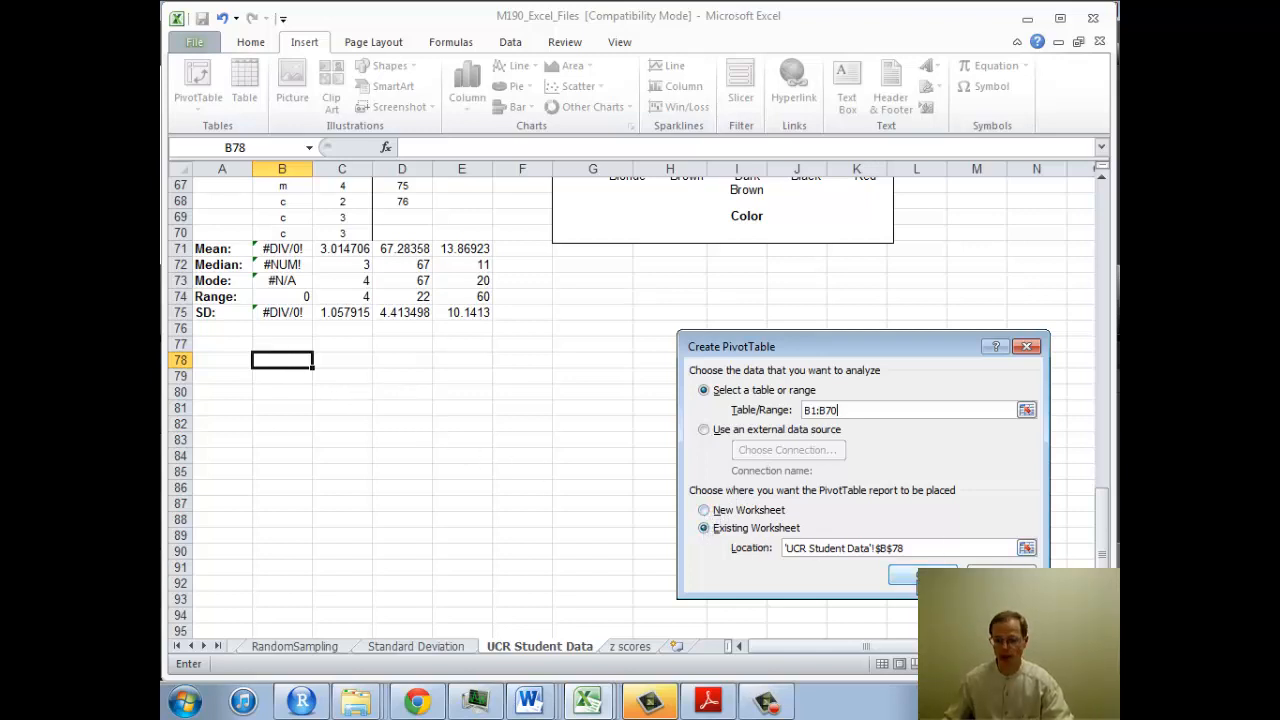
pyautogui.click(922, 576)
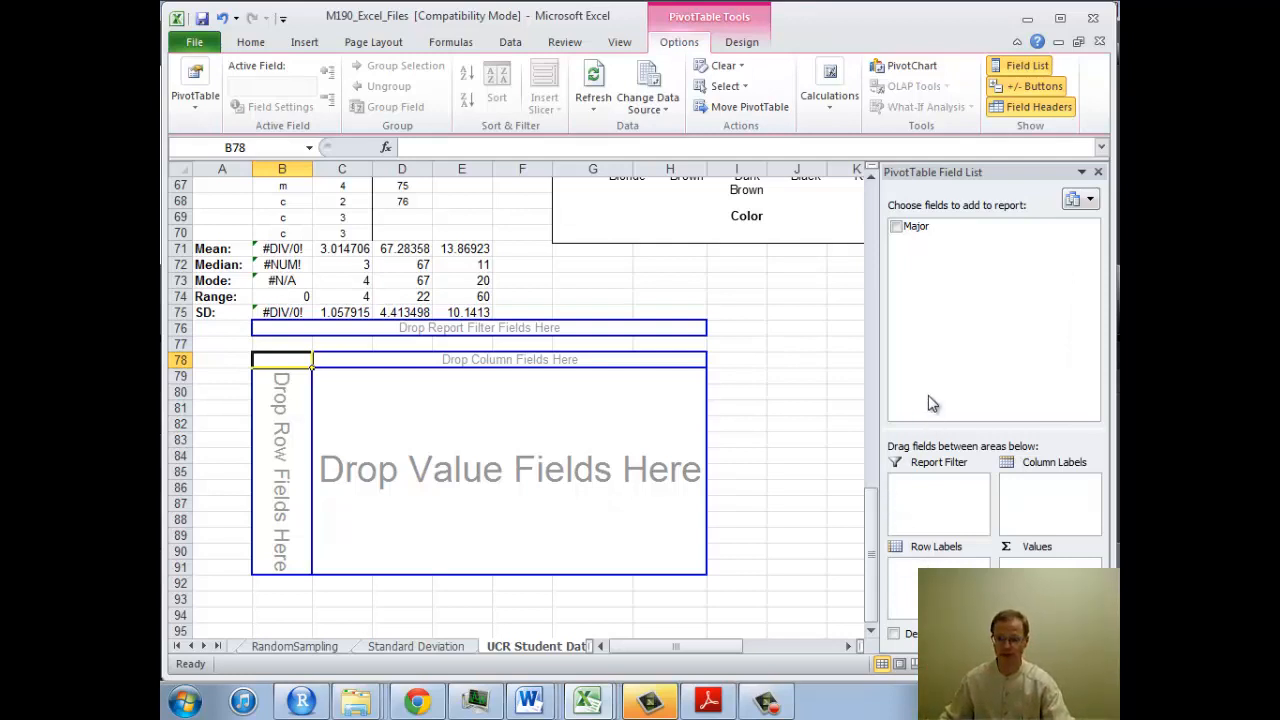
# Add the Major field to the PivotTable's row labels and also to its values as Count of Major
pyautogui.click(897, 227)
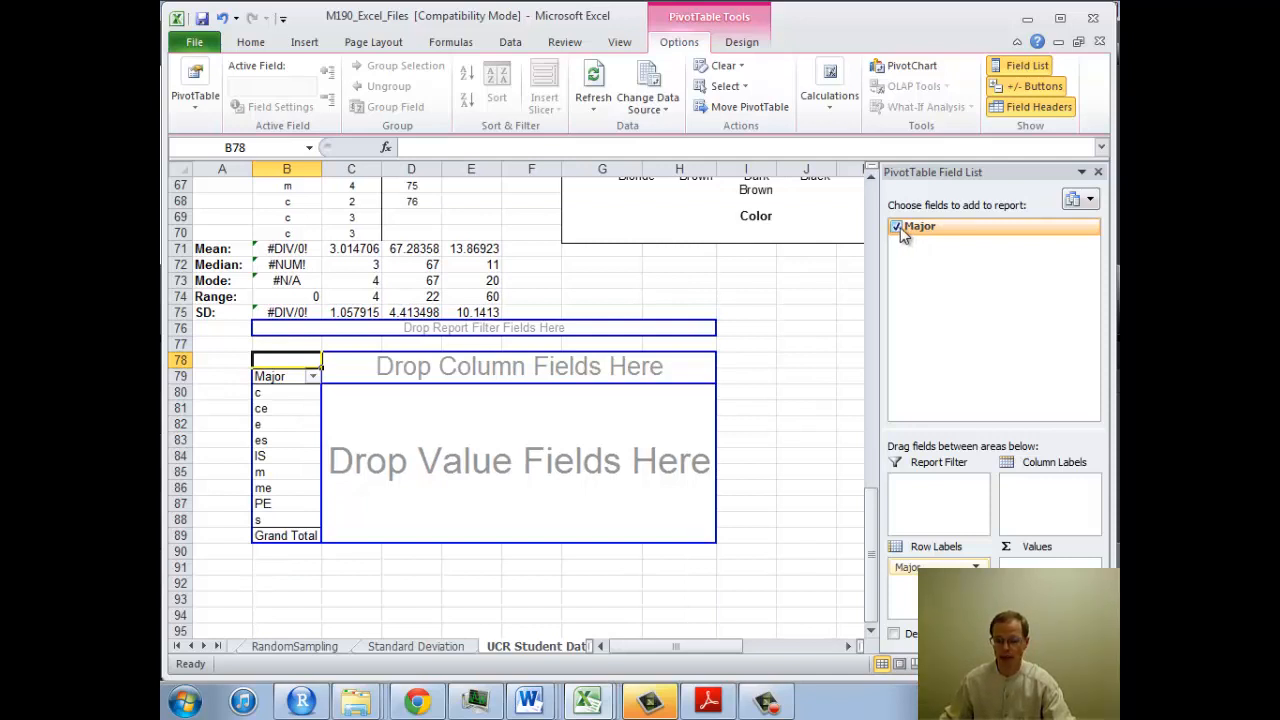
pyautogui.moveTo(900, 227); pyautogui.dragTo(1050, 565)
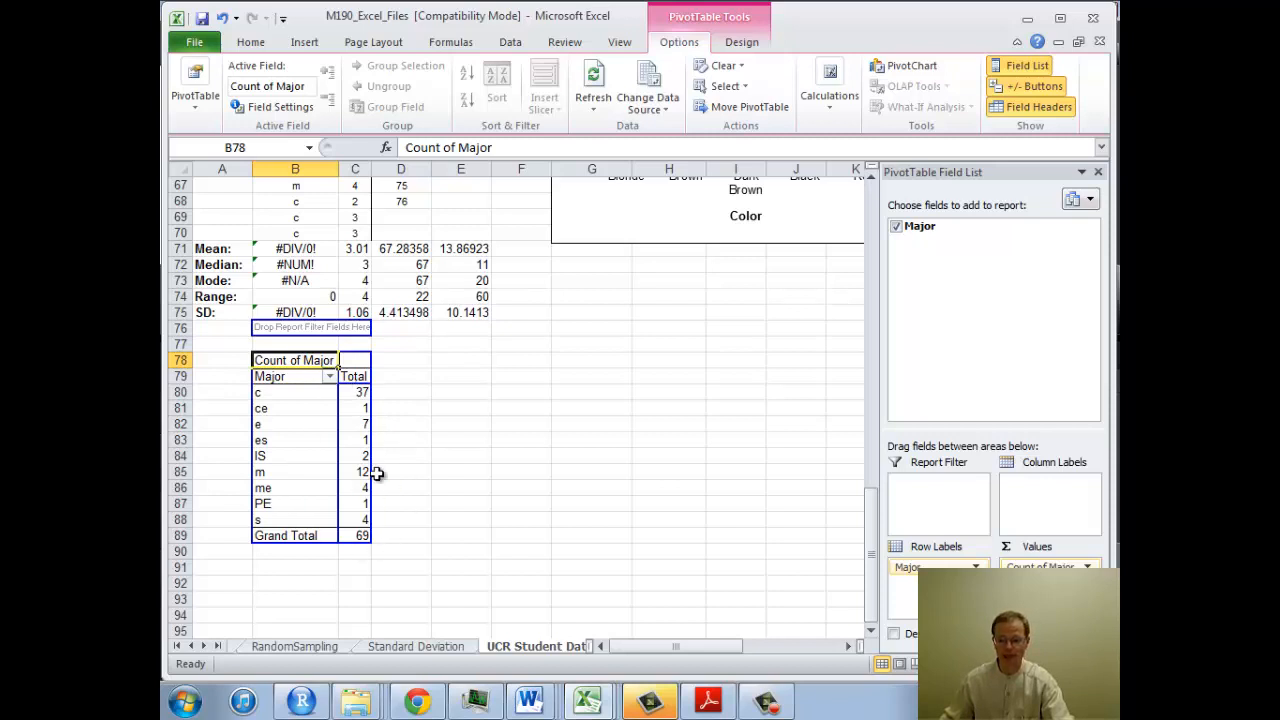
pyautogui.moveTo(355, 472)
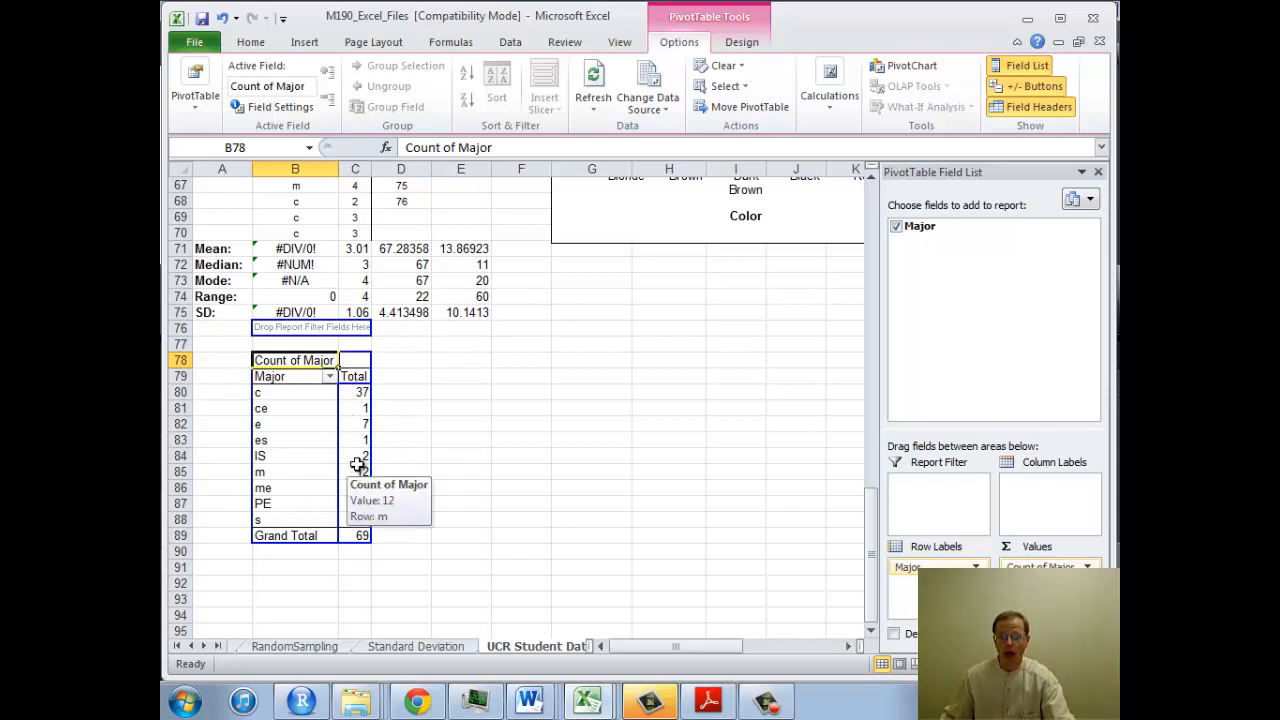
pyautogui.click(420, 376)
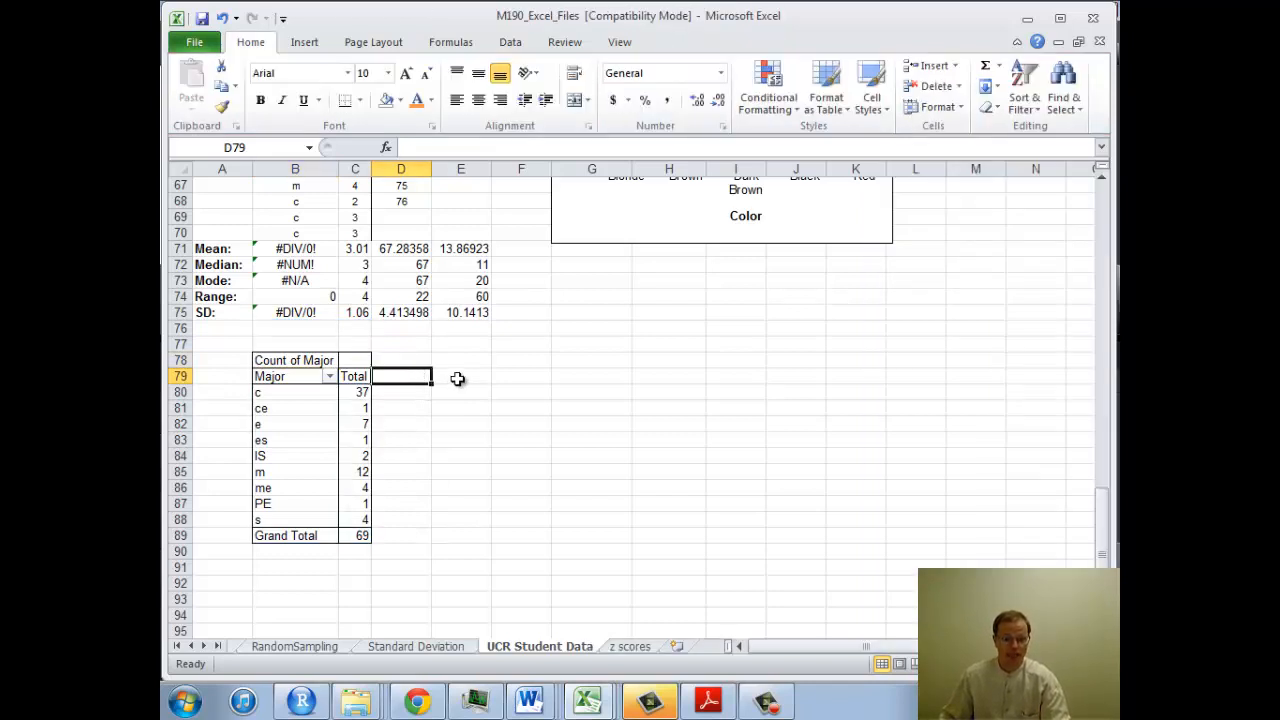
pyautogui.click(457, 378)
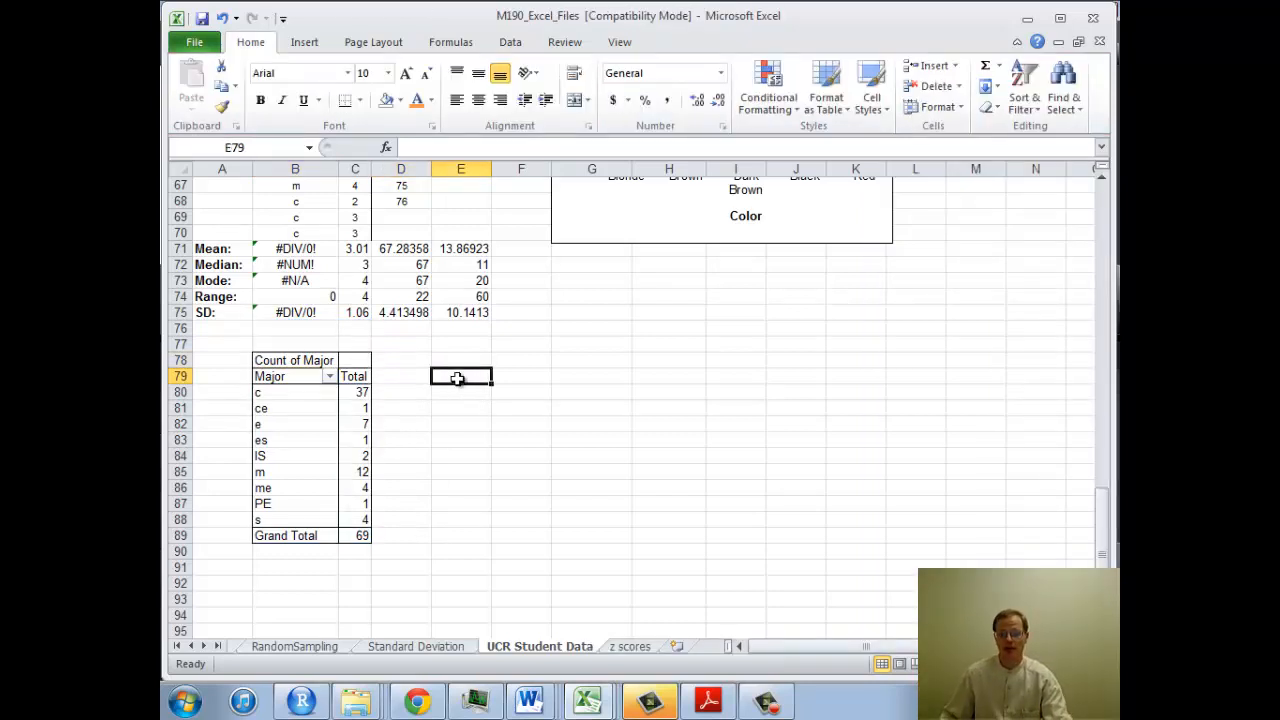
pyautogui.click(357, 392)
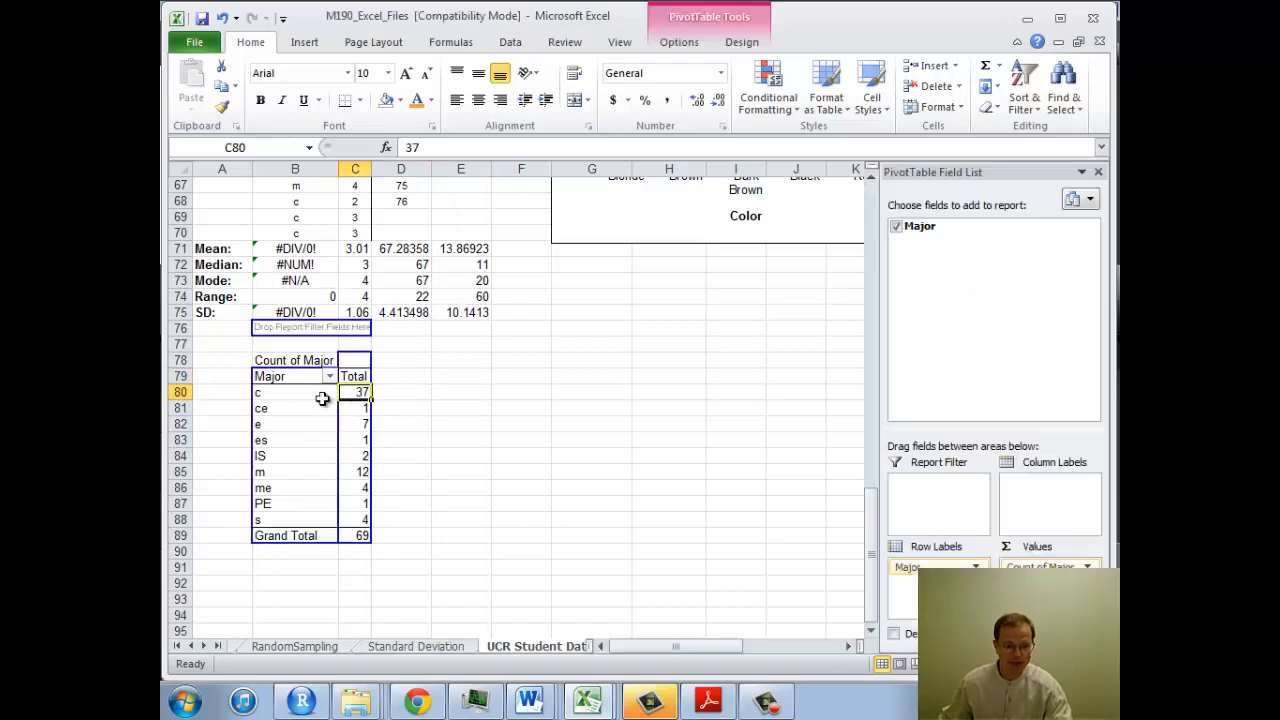
pyautogui.click(311, 395)
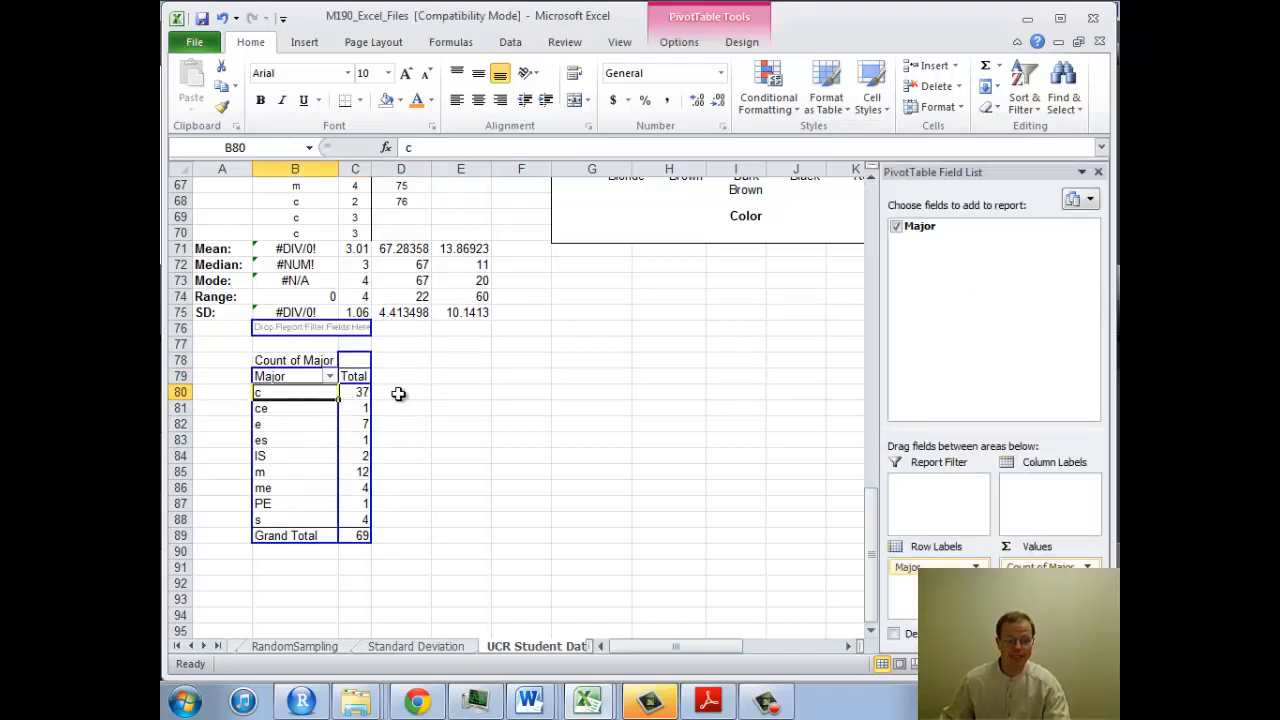
pyautogui.click(459, 393)
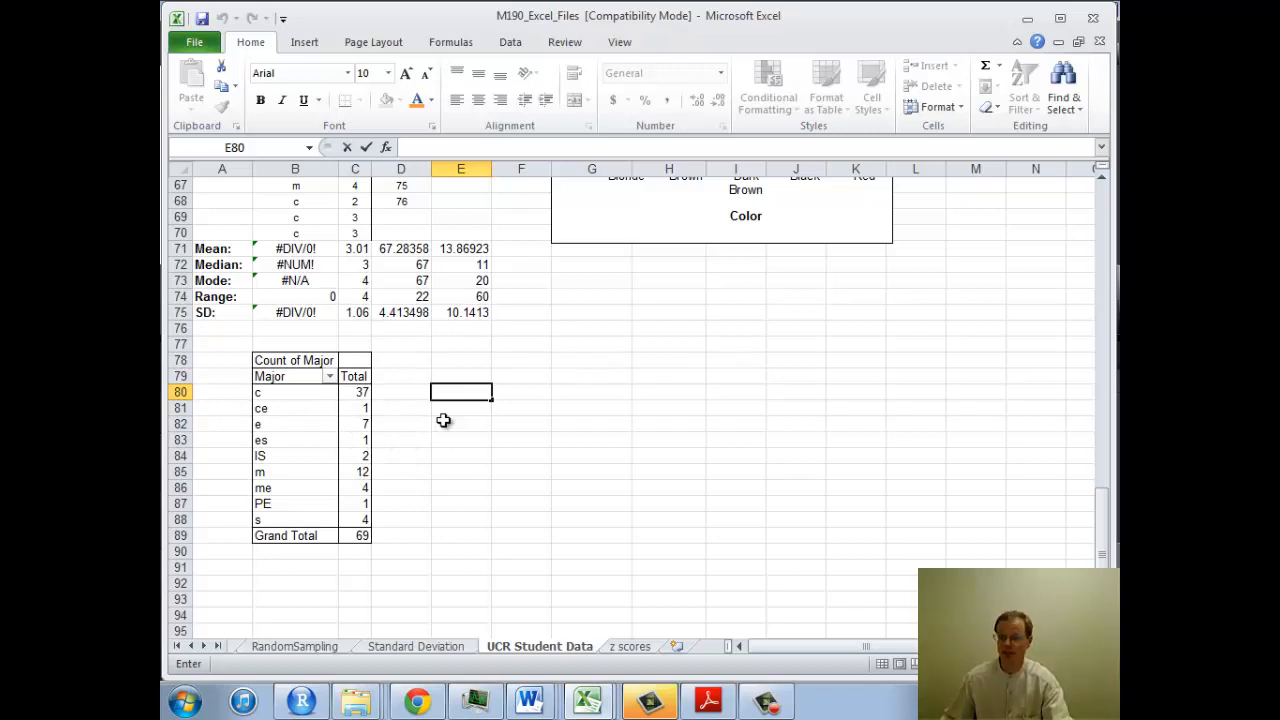
# Try to insert a 2-D clustered column chart from empty cell E80, and delete the blank chart
pyautogui.click(470, 393)
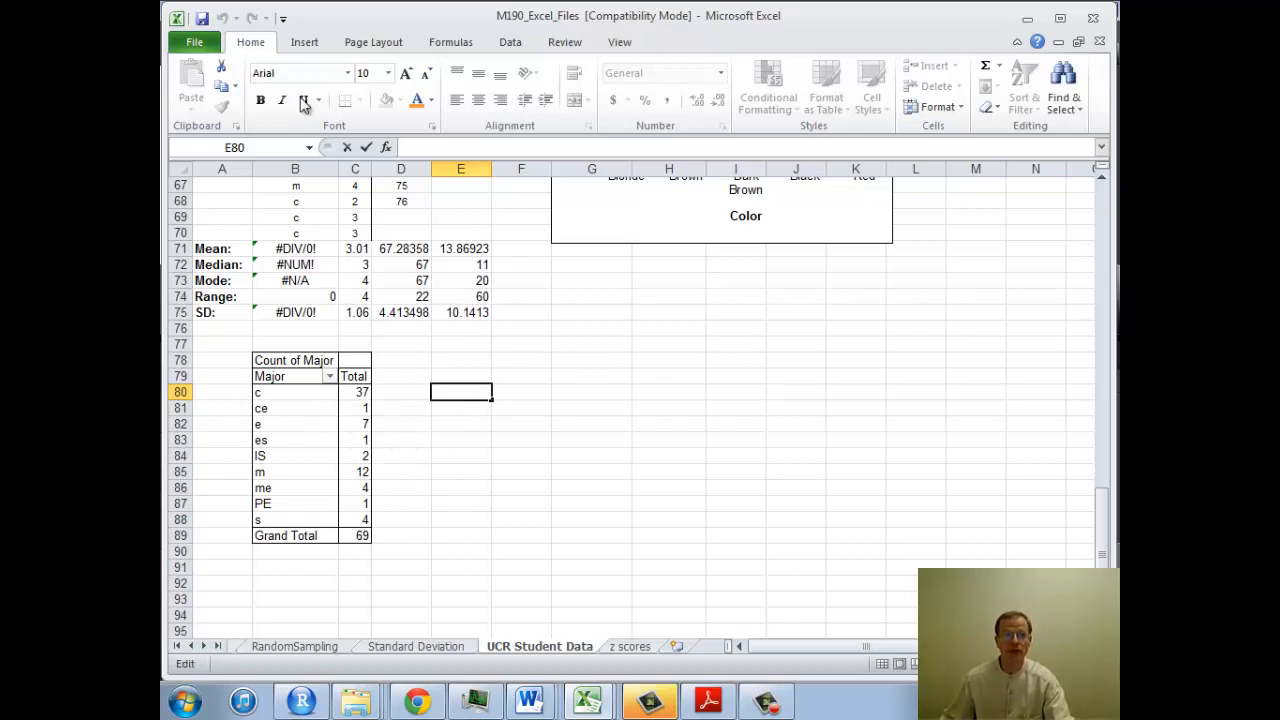
pyautogui.click(305, 45)
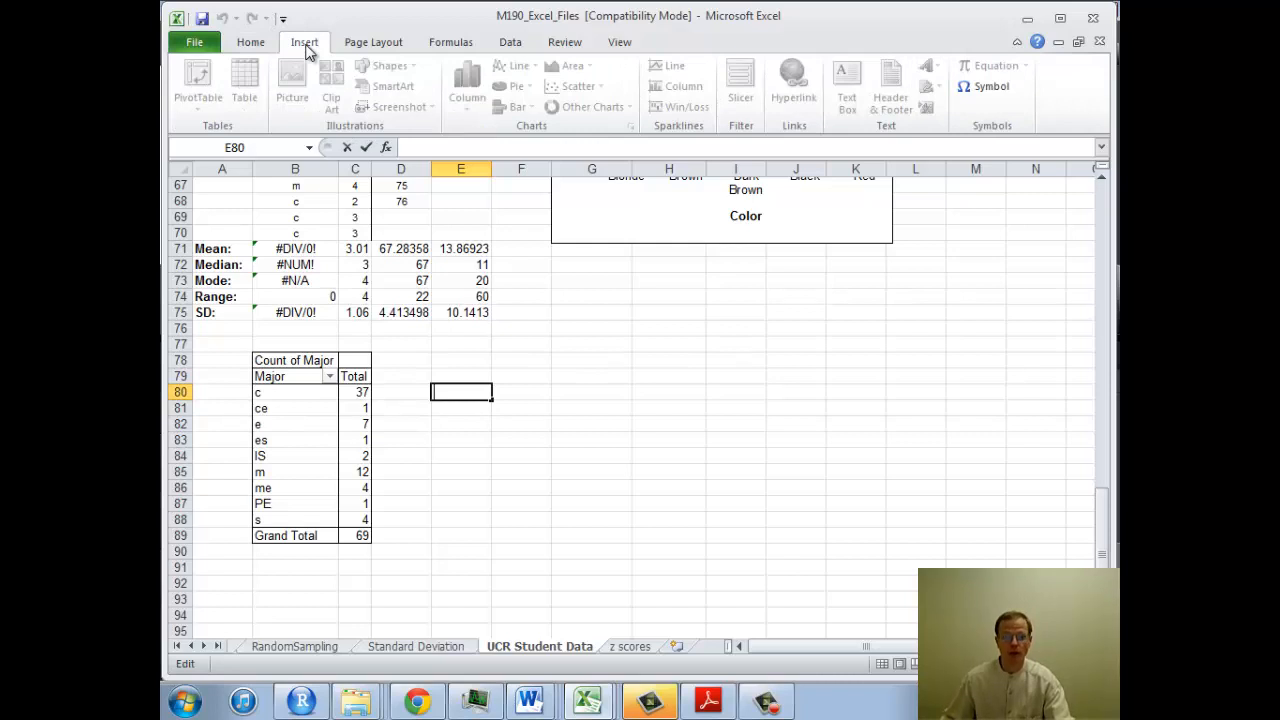
pyautogui.press('Escape')
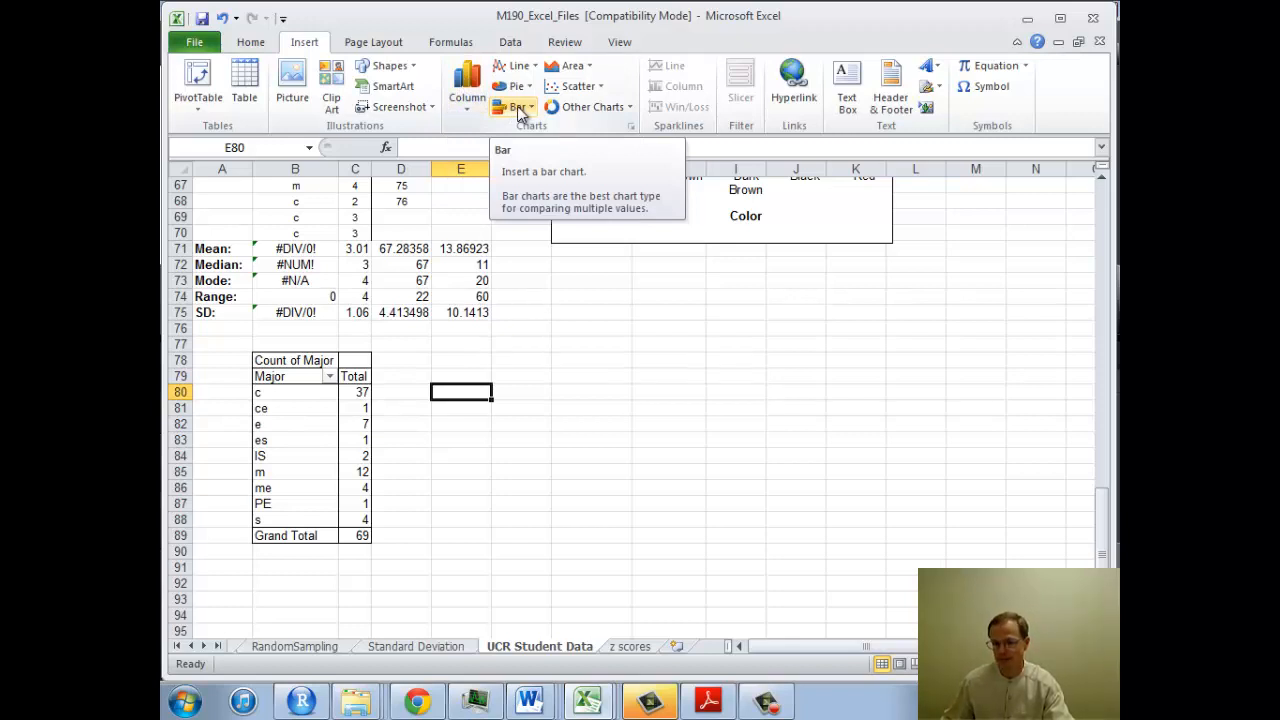
pyautogui.click(468, 90)
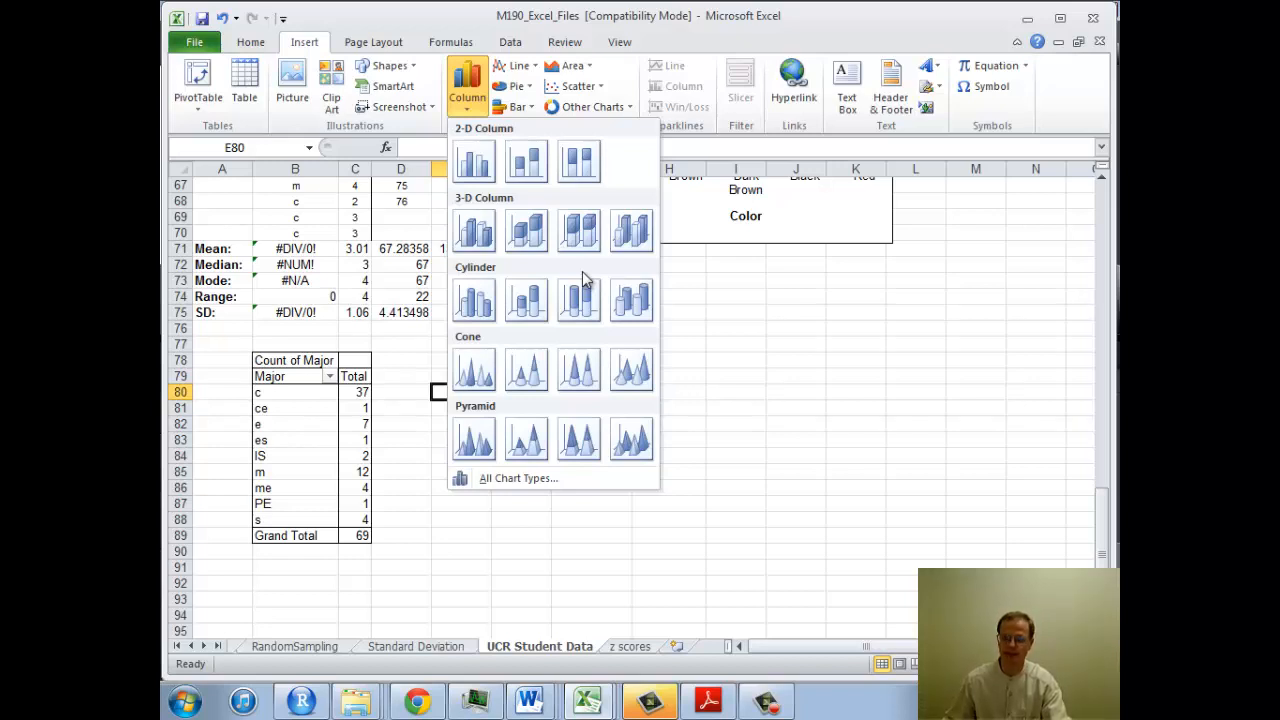
pyautogui.click(474, 166)
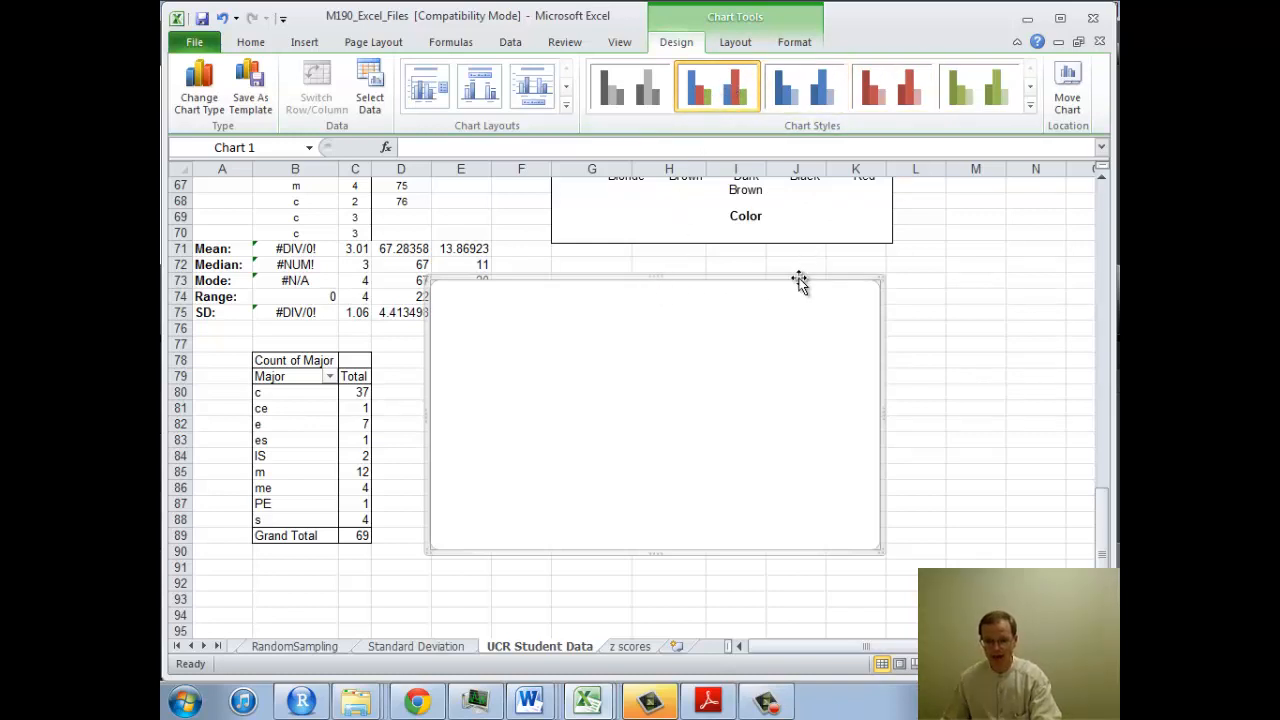
pyautogui.press('Delete')
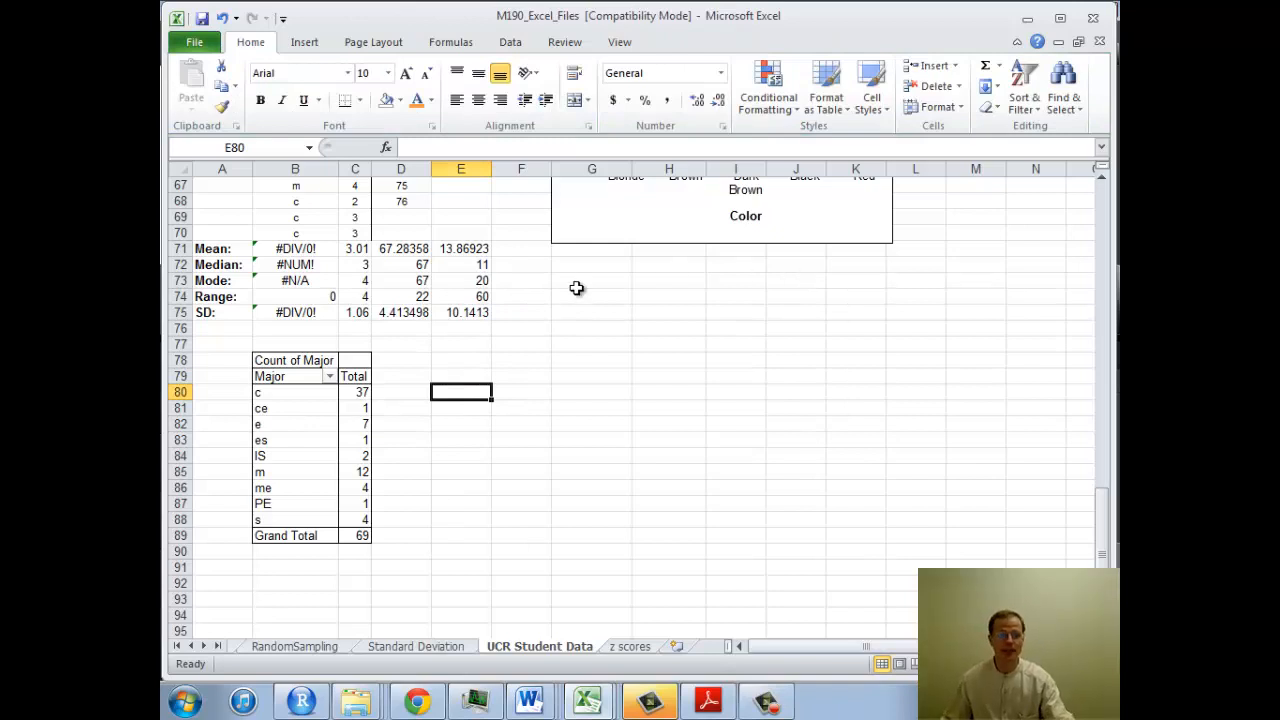
# Insert a 2-D clustered column chart from the majors and their counts in B80:C88, excluding the Grand Total
pyautogui.click(335, 393)
pyautogui.moveTo(335, 393); pyautogui.dragTo(352, 515)
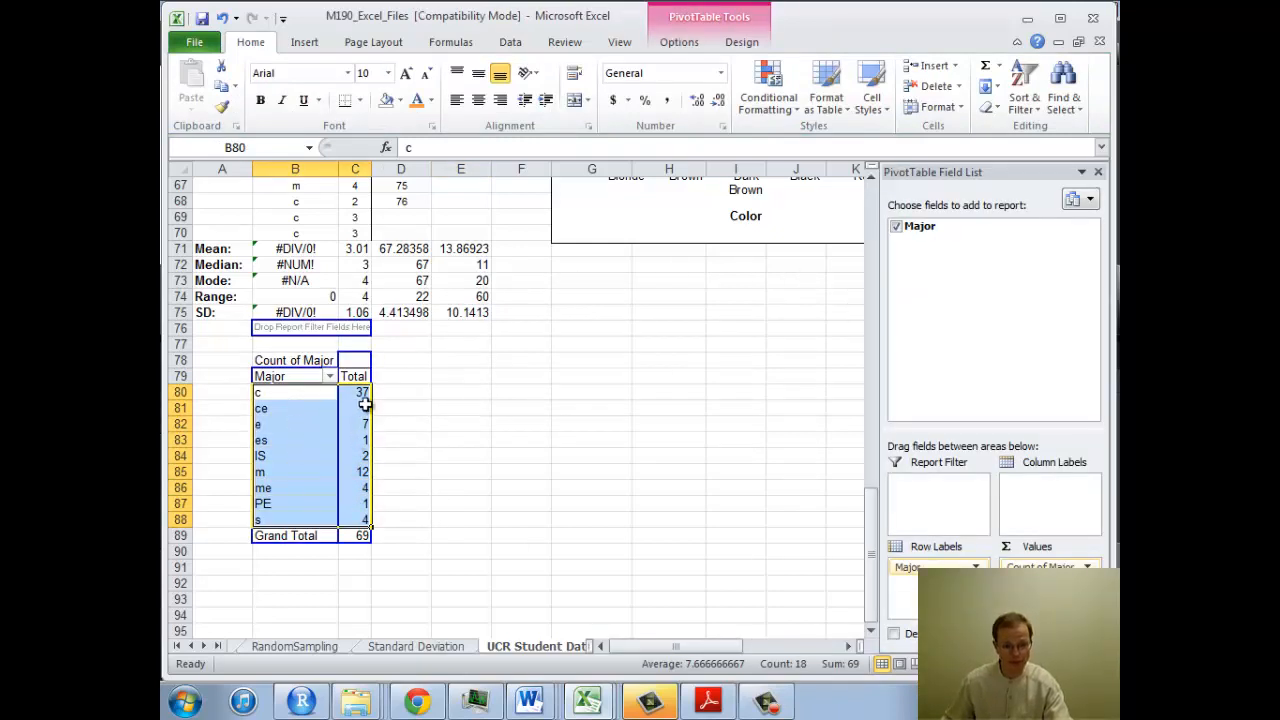
pyautogui.click(304, 42)
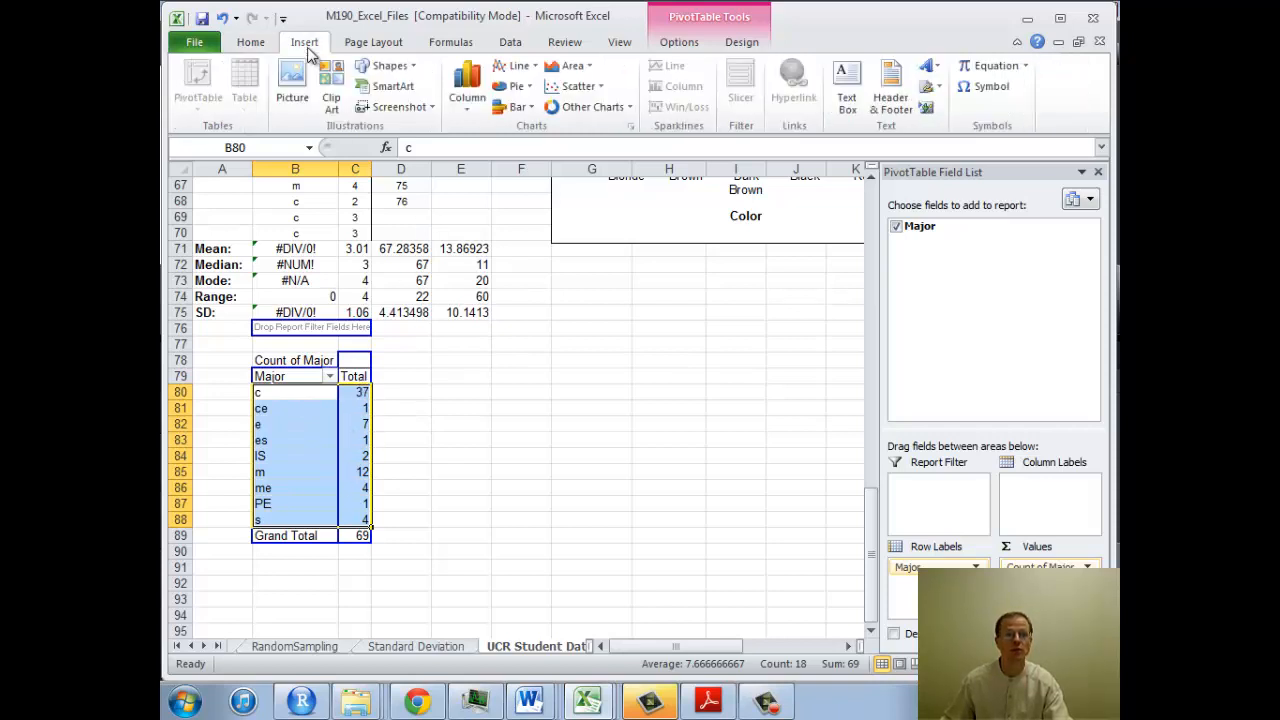
pyautogui.click(467, 92)
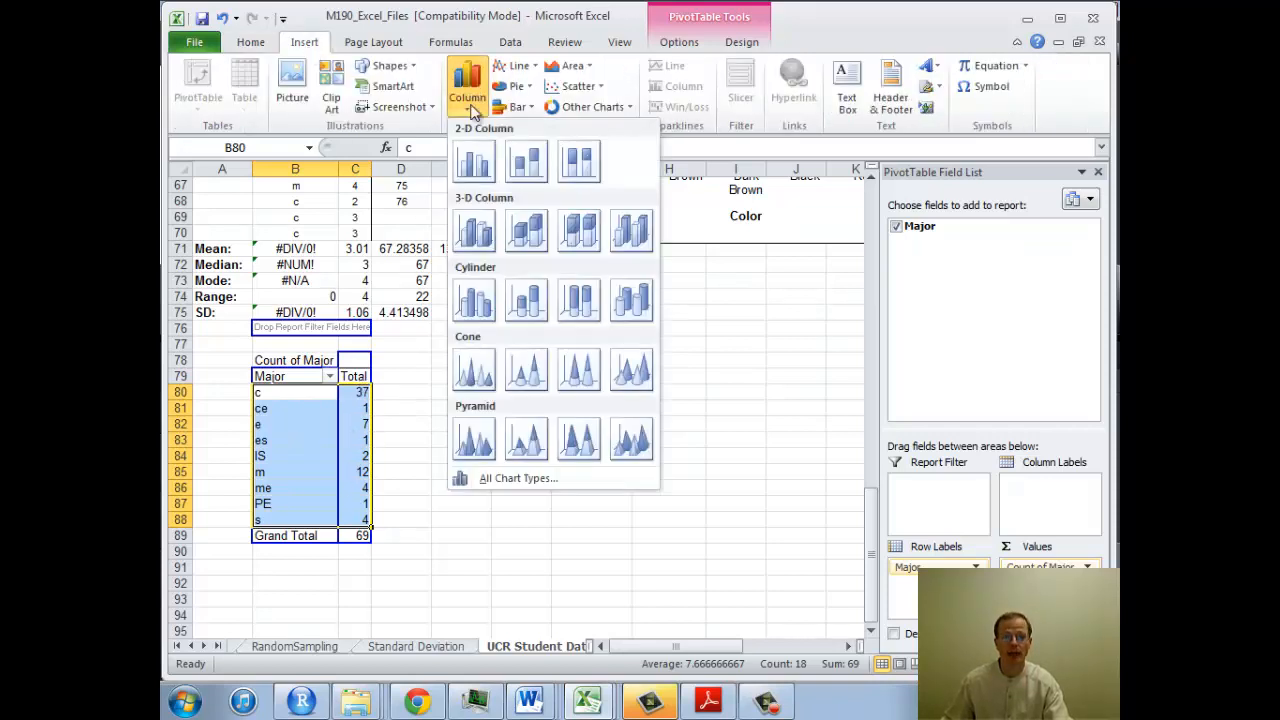
pyautogui.click(474, 161)
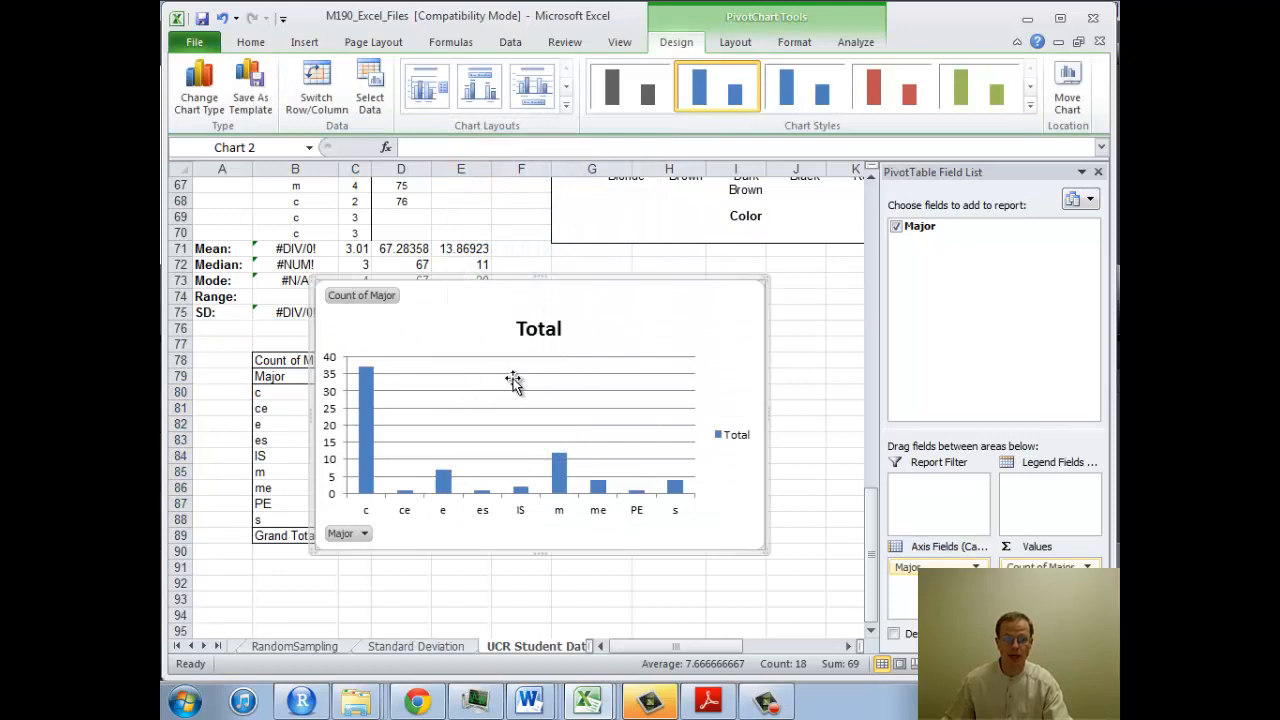
# Move the majors chart clear of the PivotTable and delete its Total legend
pyautogui.moveTo(507, 280); pyautogui.dragTo(581, 296)
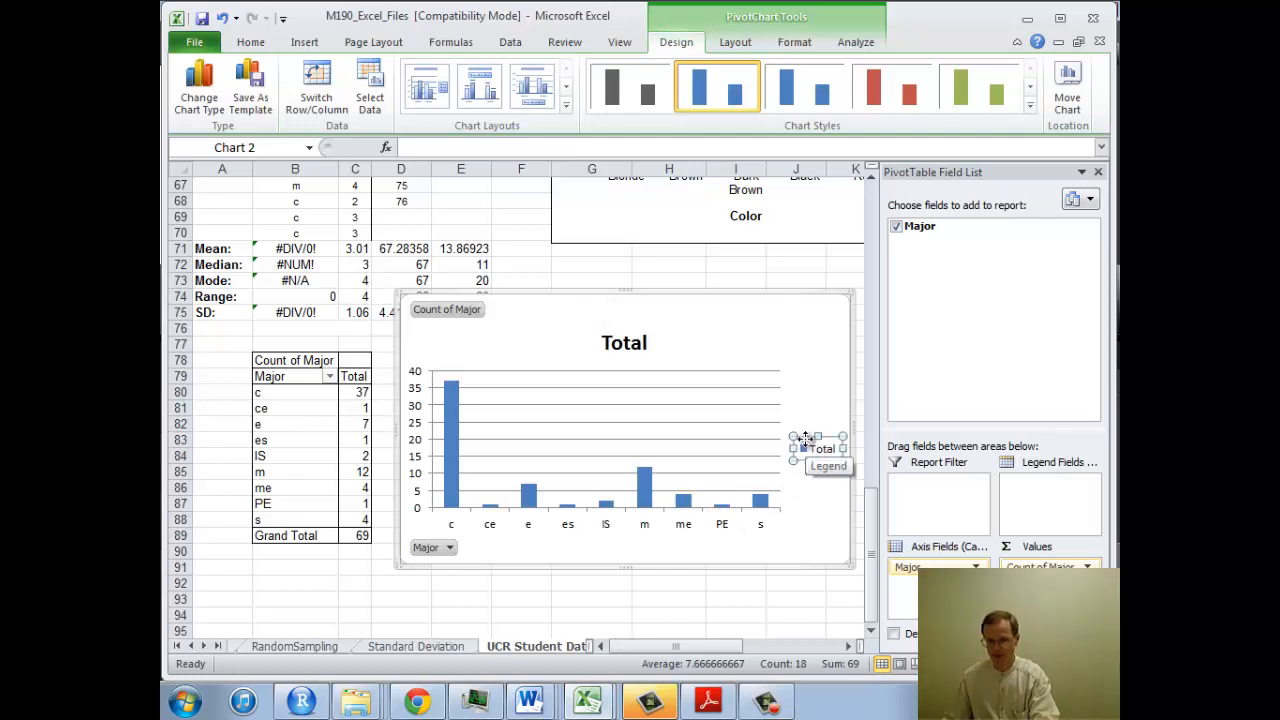
pyautogui.press('Delete')
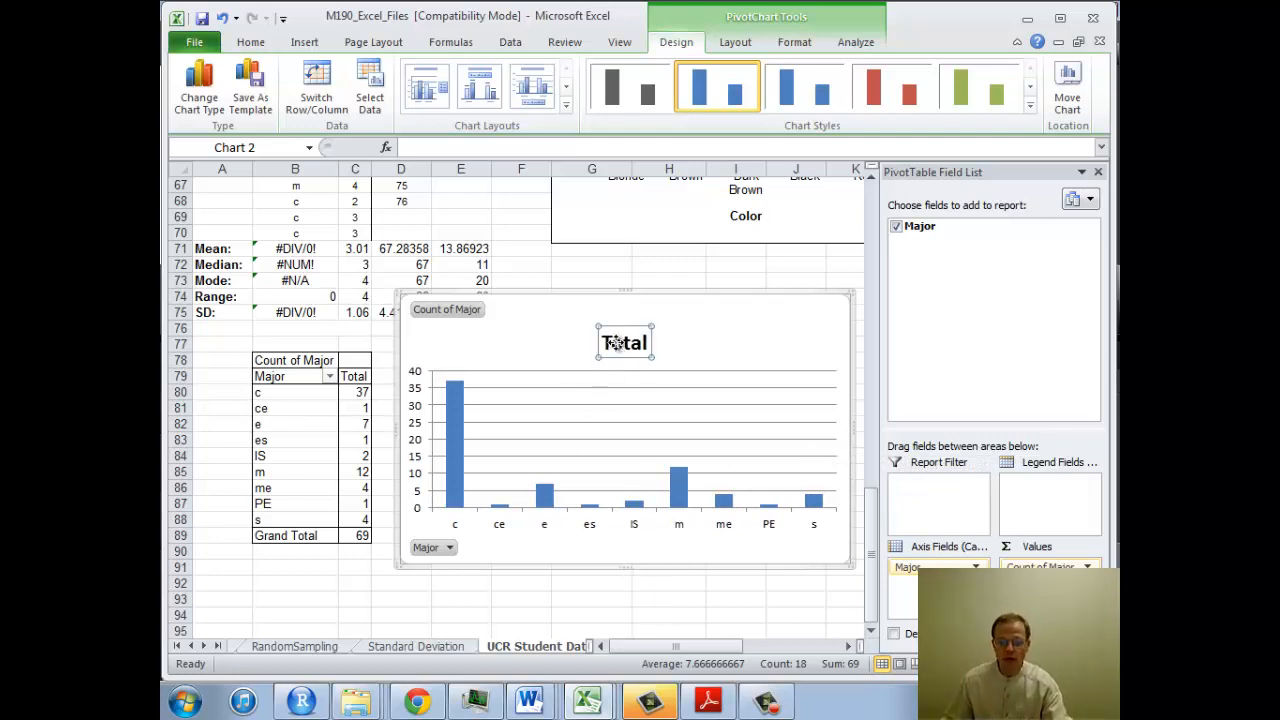
pyautogui.click(624, 548)
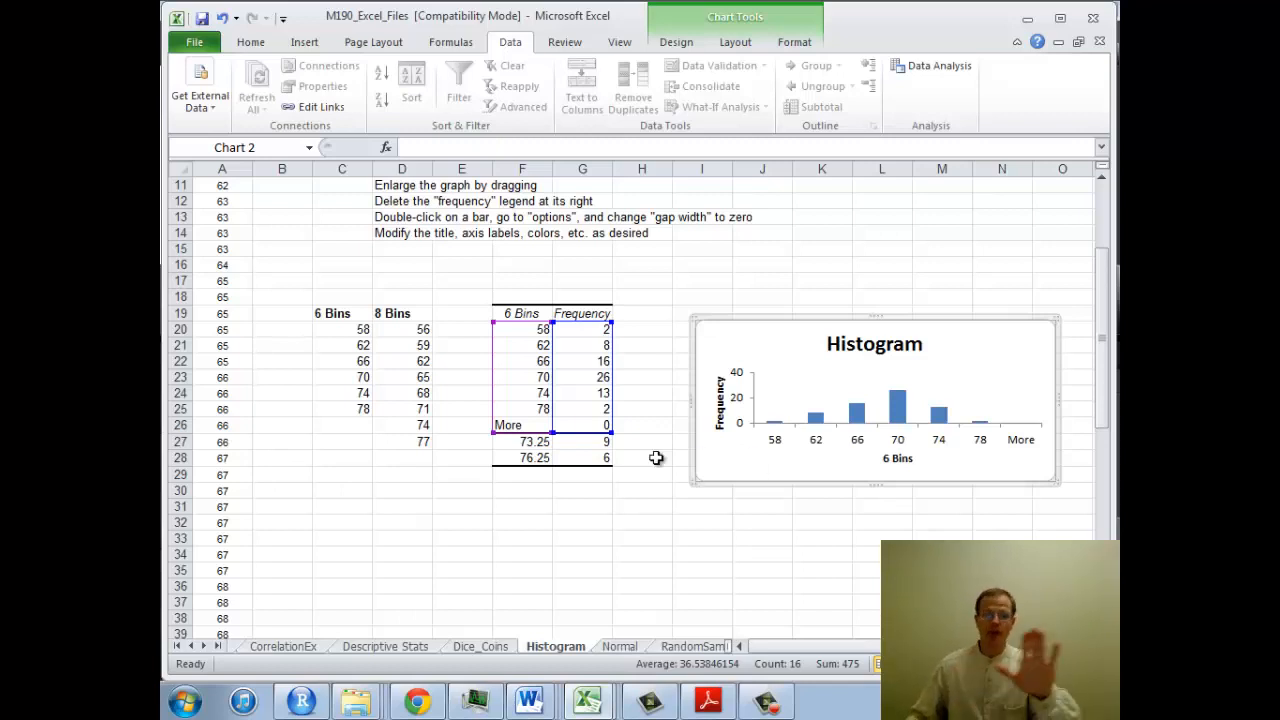
# On the Descriptive Stats sheet, set up a Descriptive Statistics analysis with input range A1:A68 and labels in the first row
pyautogui.click(388, 647)
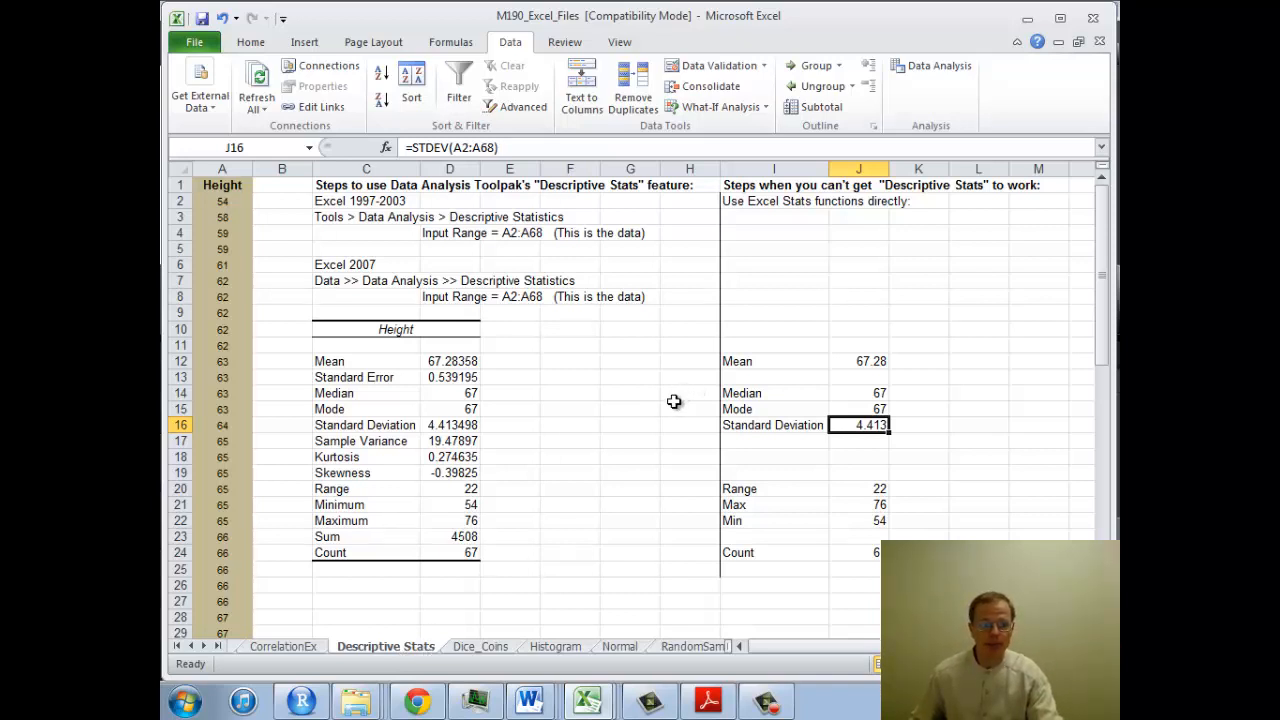
pyautogui.click(922, 78)
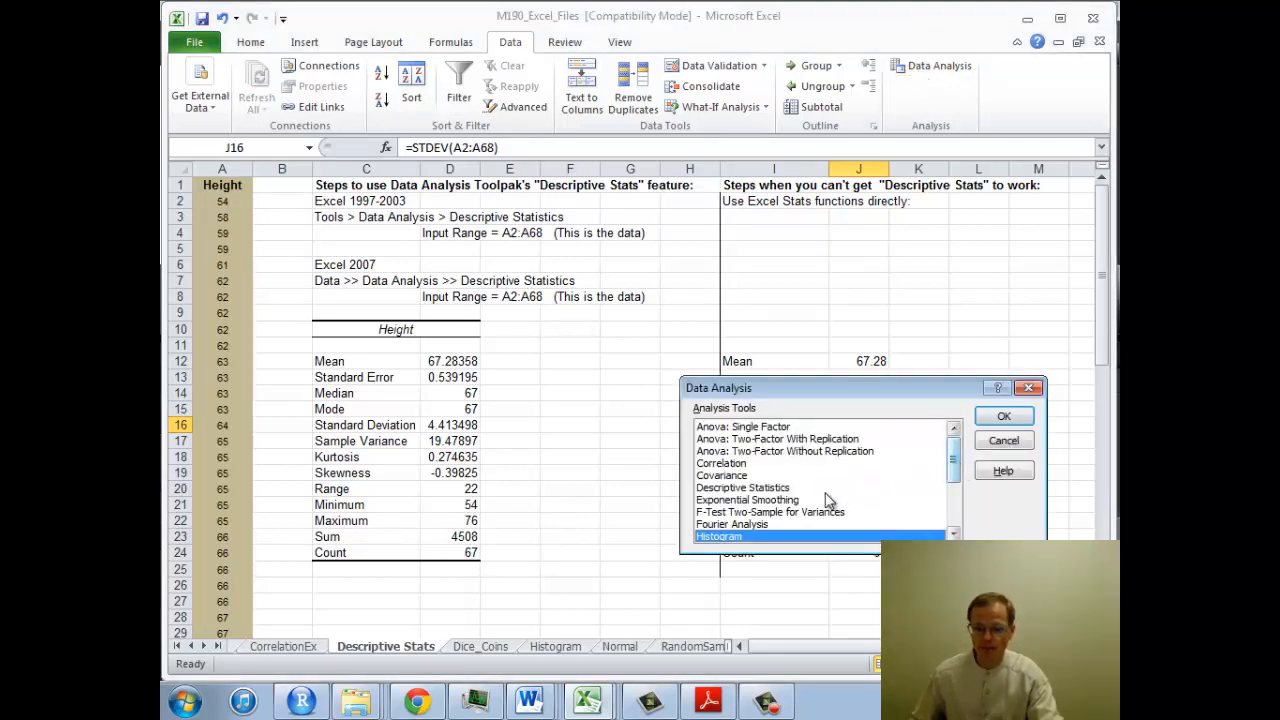
pyautogui.click(777, 488)
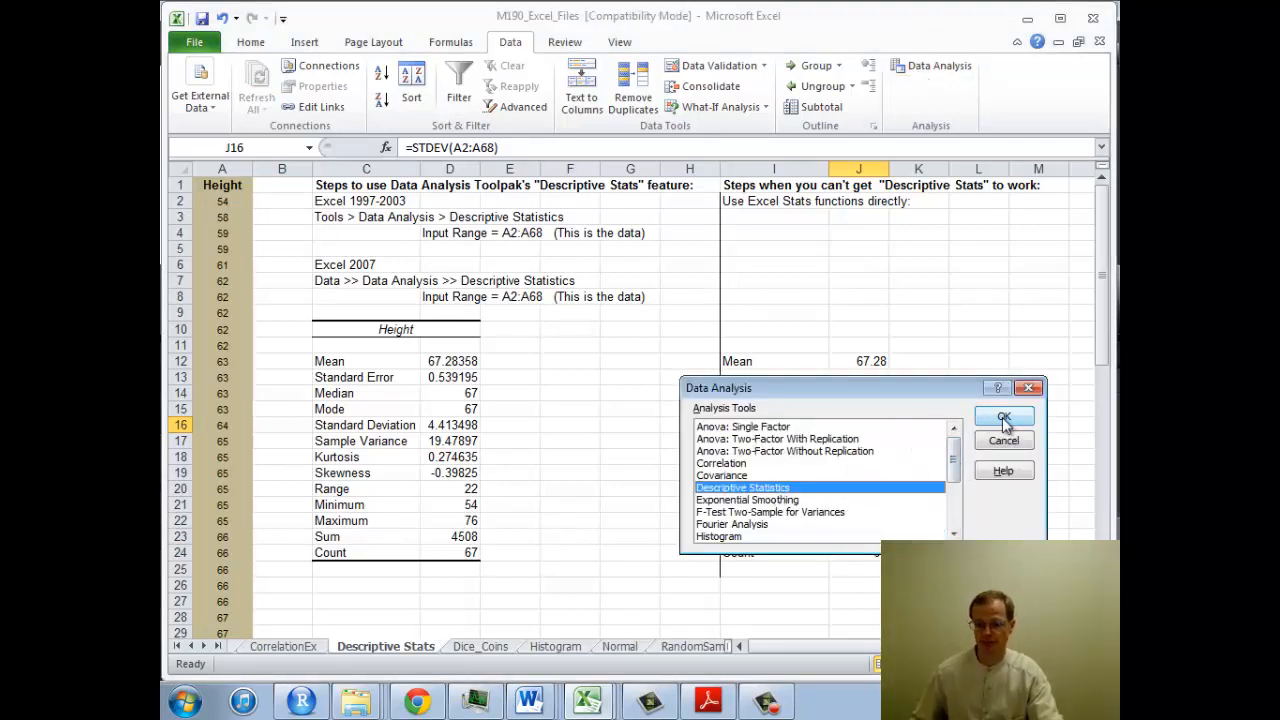
pyautogui.click(1004, 418)
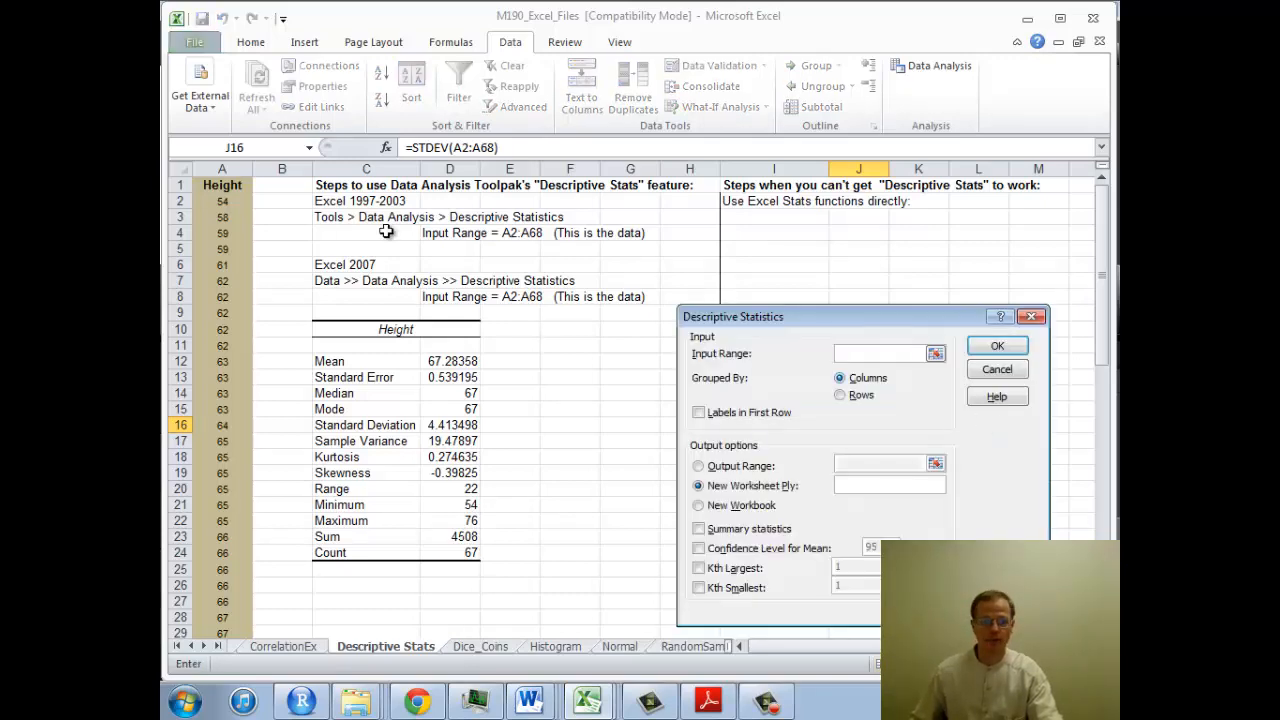
pyautogui.moveTo(224, 186); pyautogui.dragTo(229, 583)
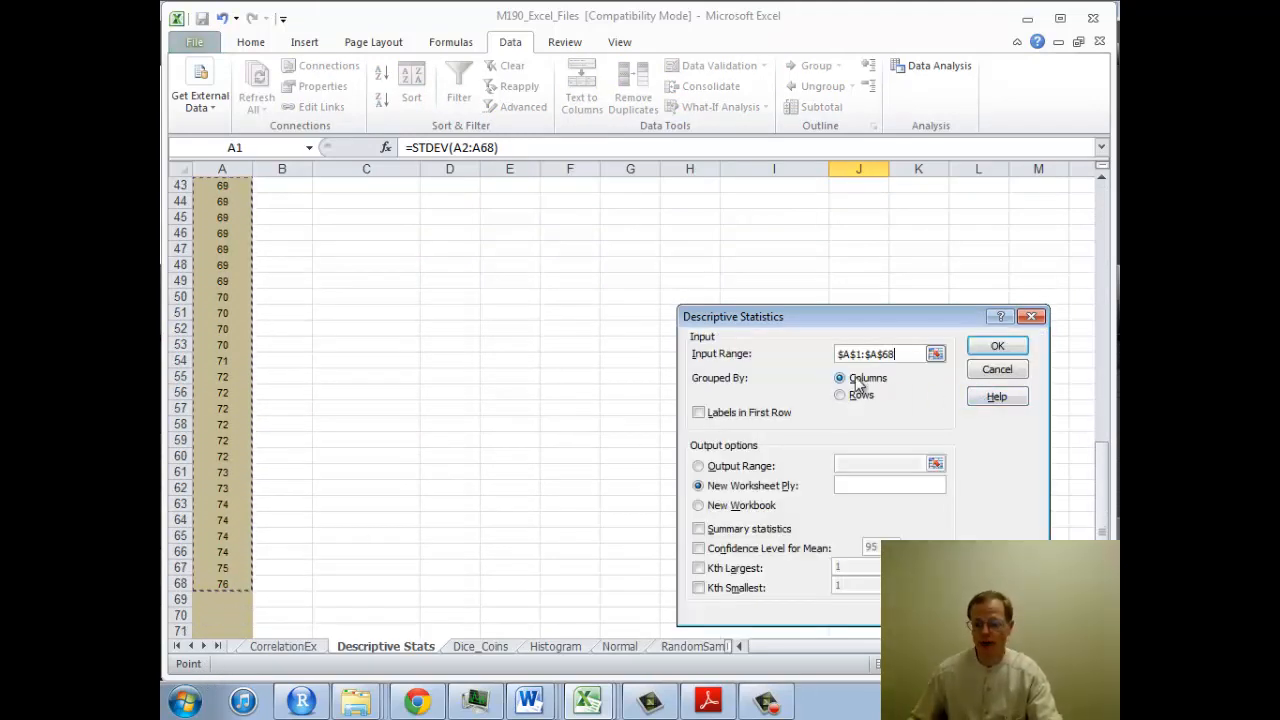
pyautogui.click(699, 414)
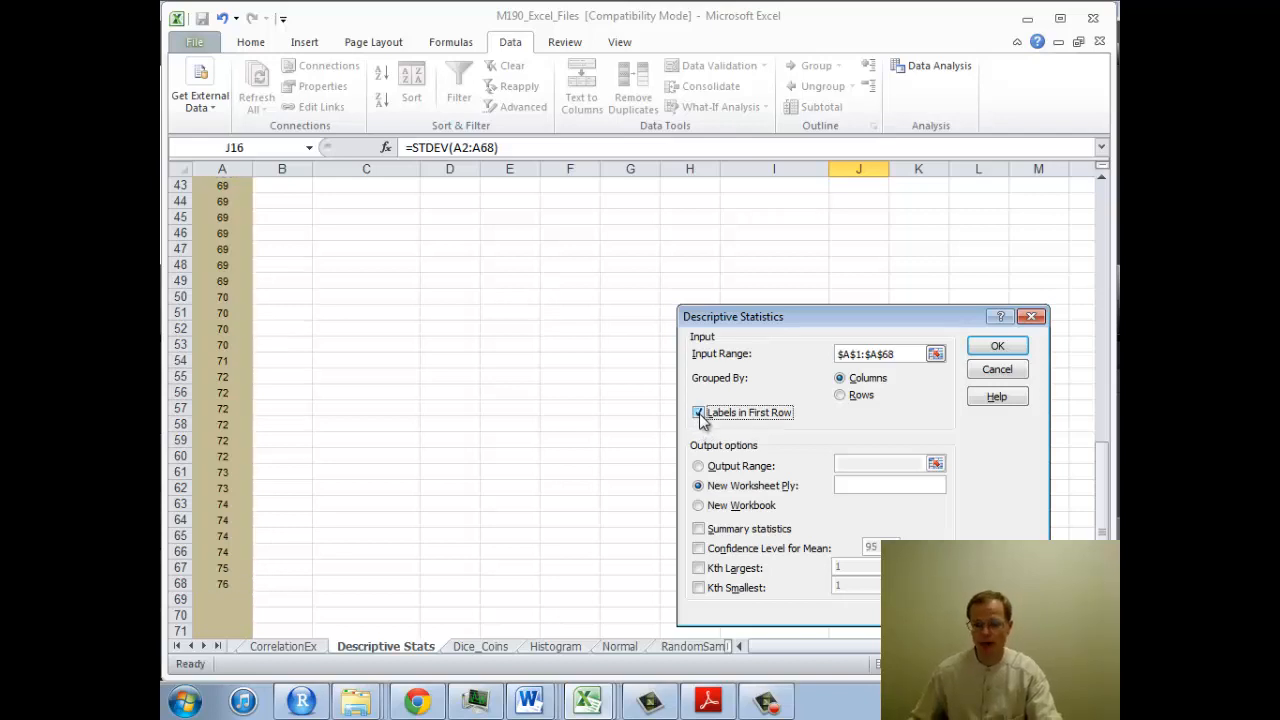
# Set the output range to C26, include summary statistics, and run the Descriptive Statistics analysis
pyautogui.click(702, 468)
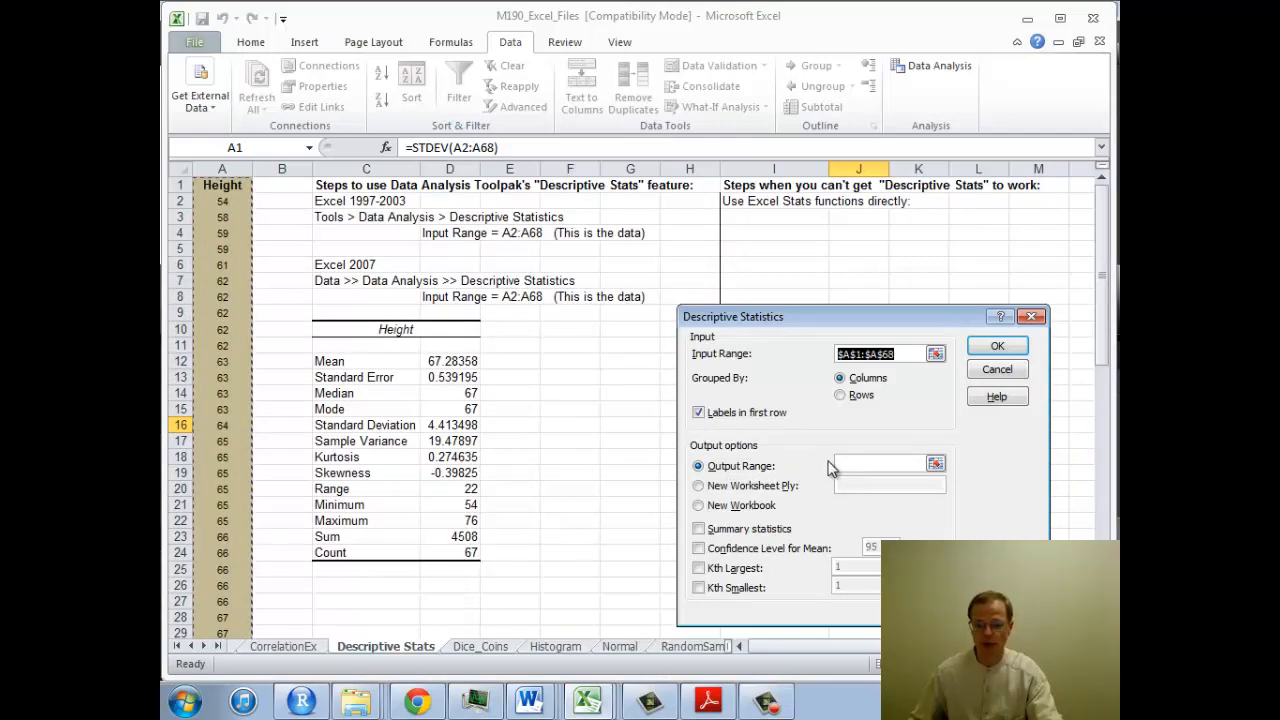
pyautogui.click(853, 464)
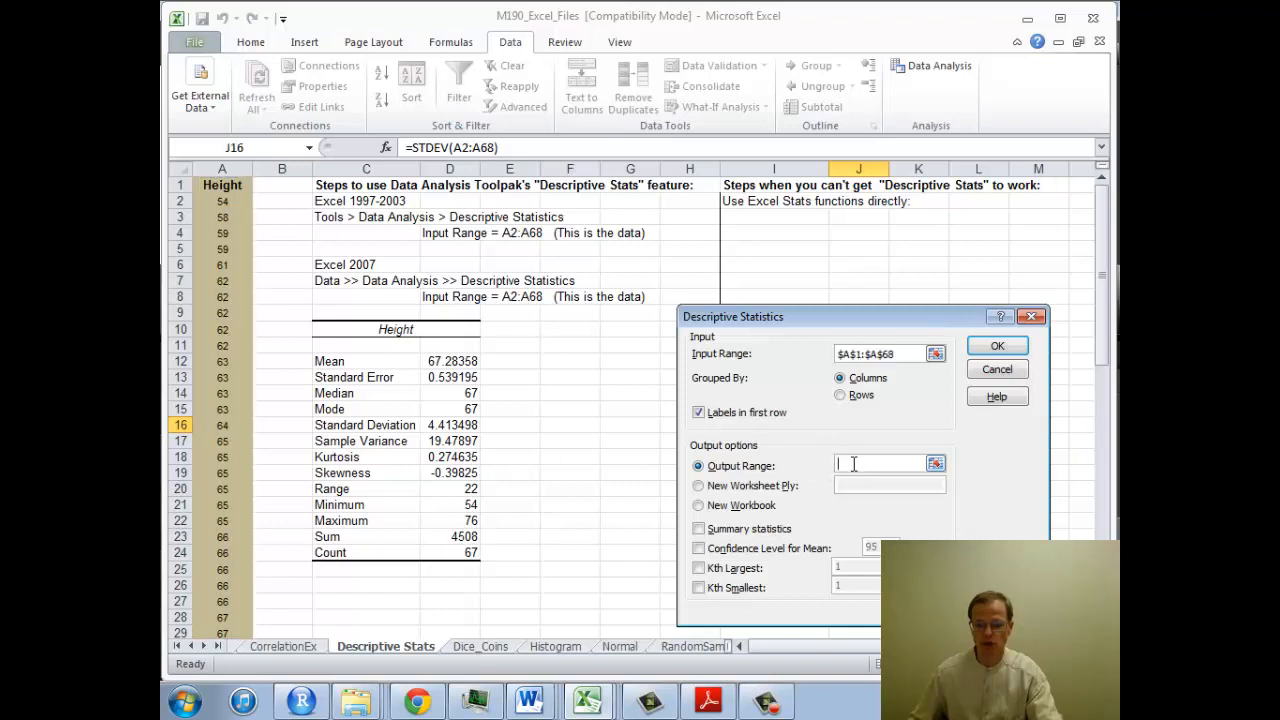
pyautogui.click(348, 586)
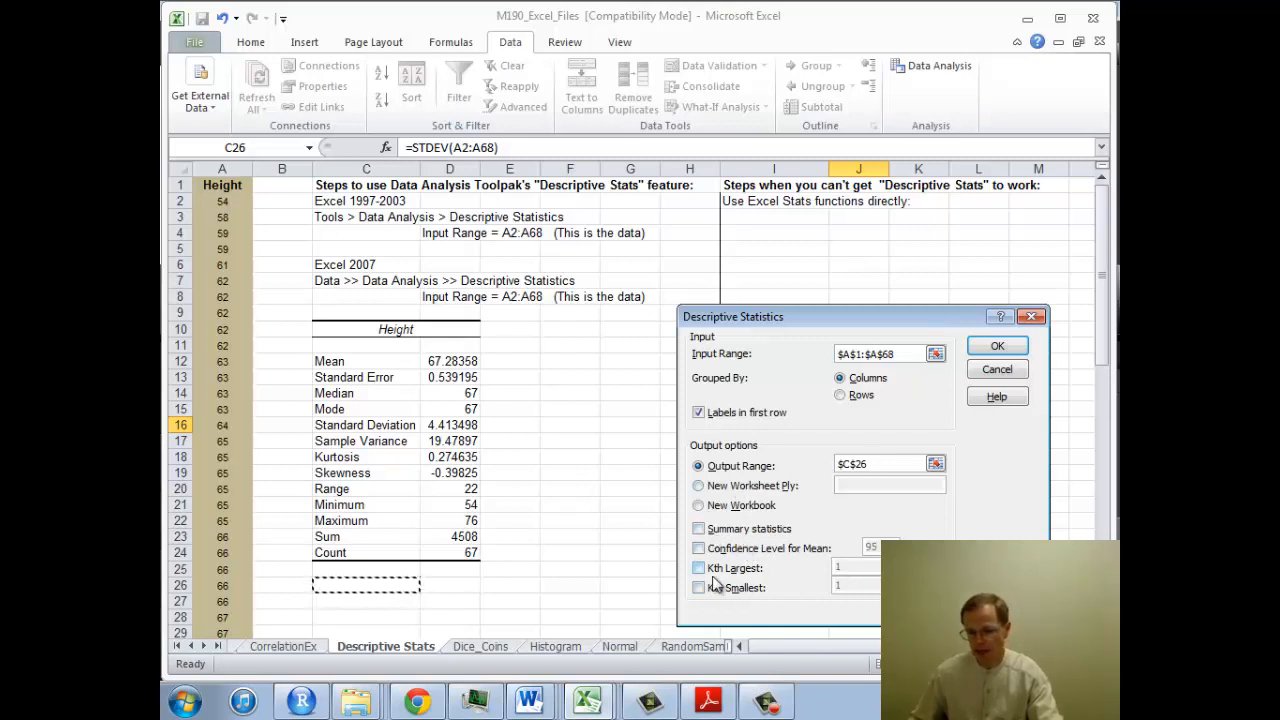
pyautogui.click(700, 531)
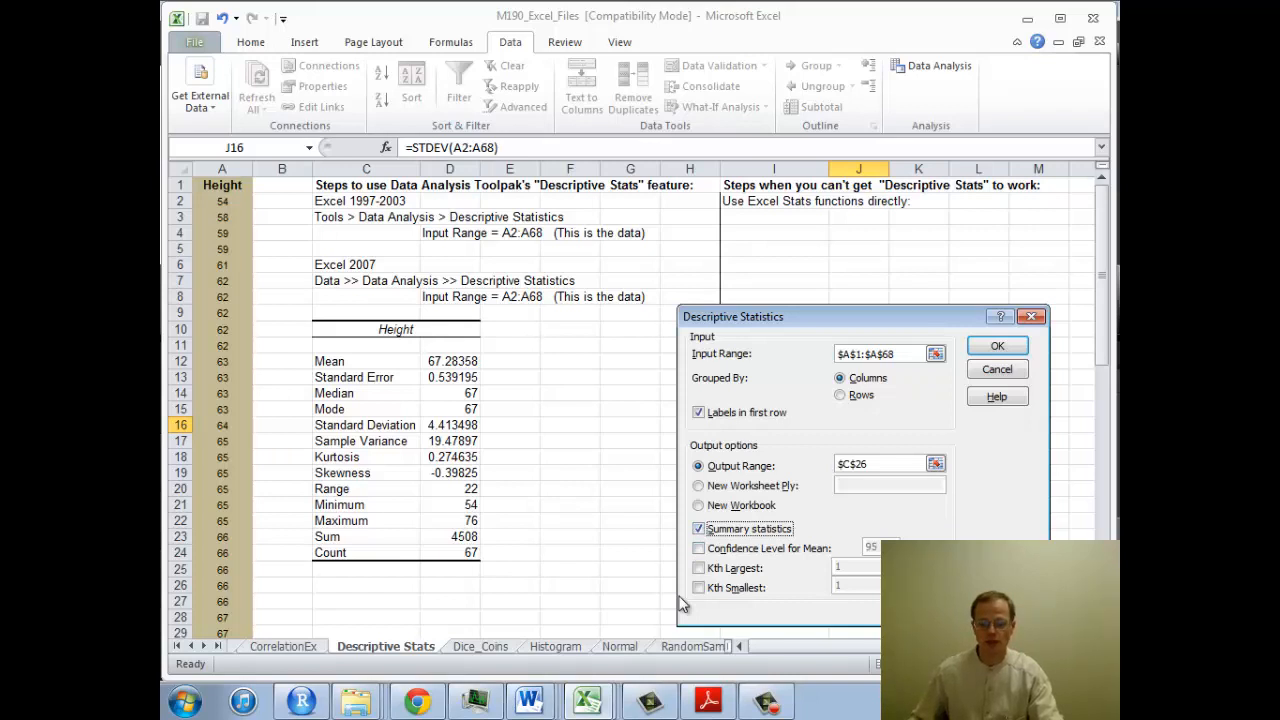
pyautogui.click(997, 346)
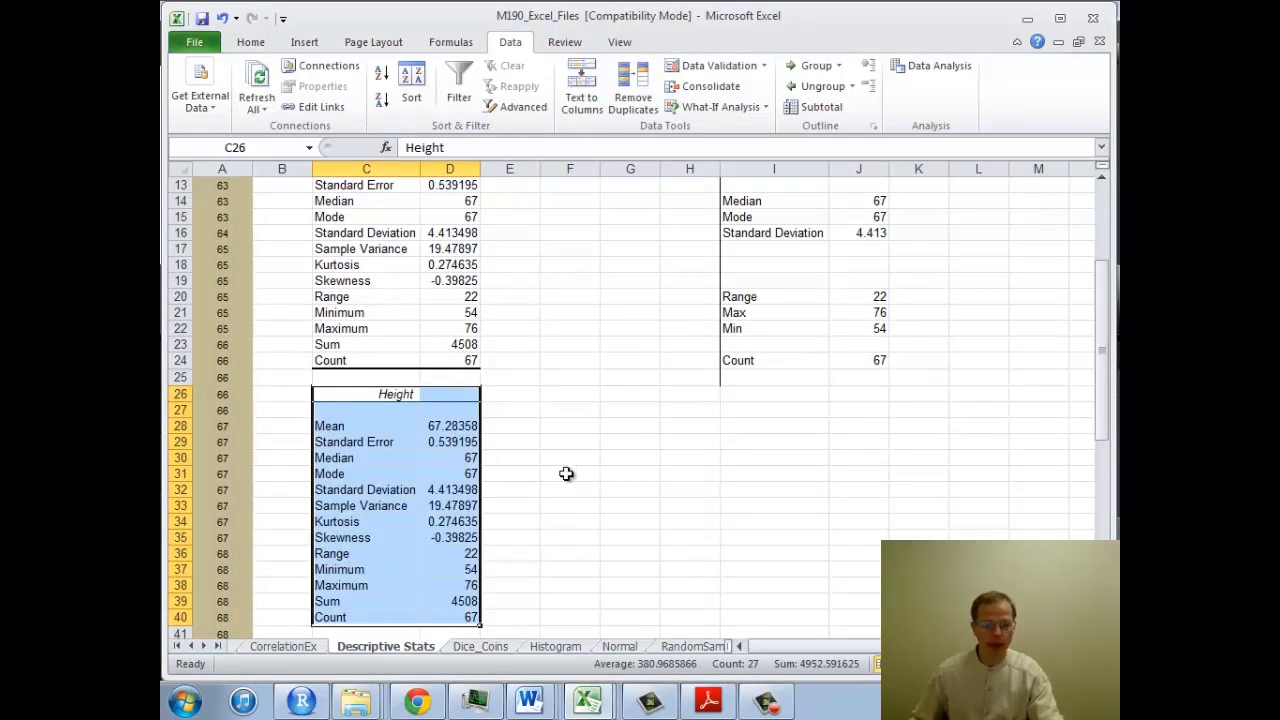
# Examine the new Height summary table's measures and values, including mean, standard error, median, mode, standard deviation, variance, kurtosis, skewness, maximum and count
pyautogui.click(340, 426)
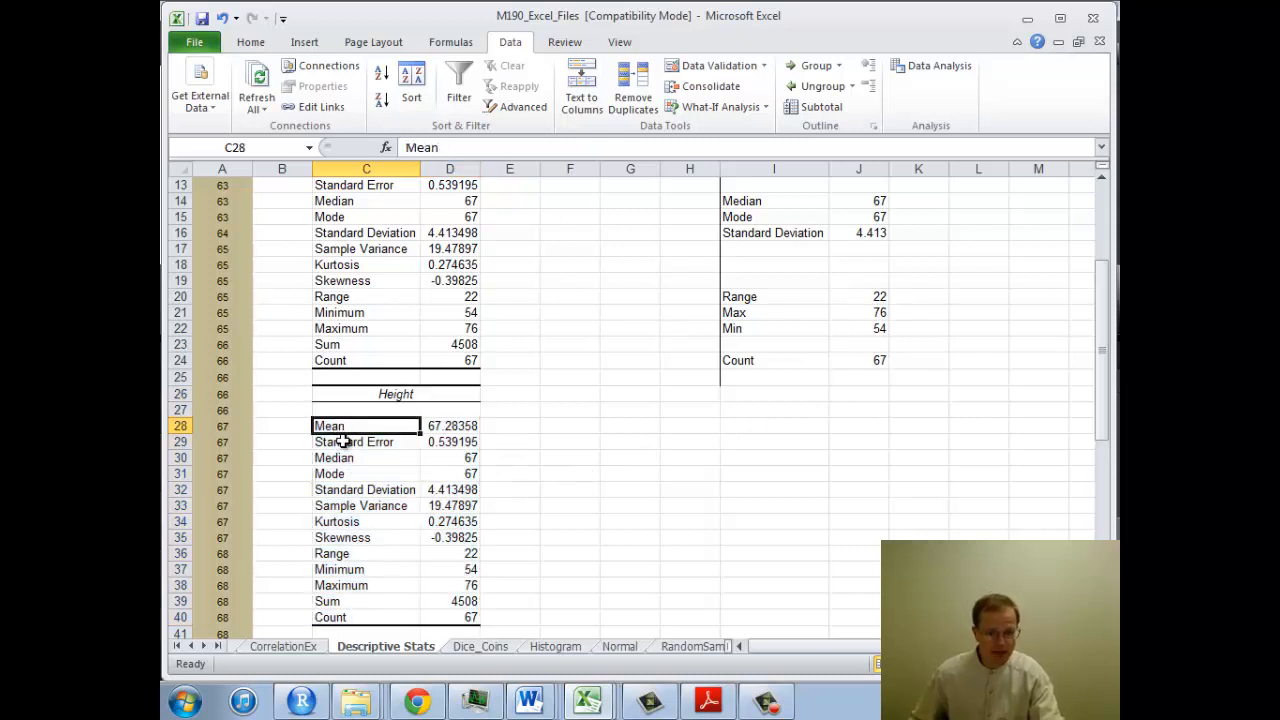
pyautogui.click(342, 442)
pyautogui.click(342, 458)
pyautogui.click(342, 474)
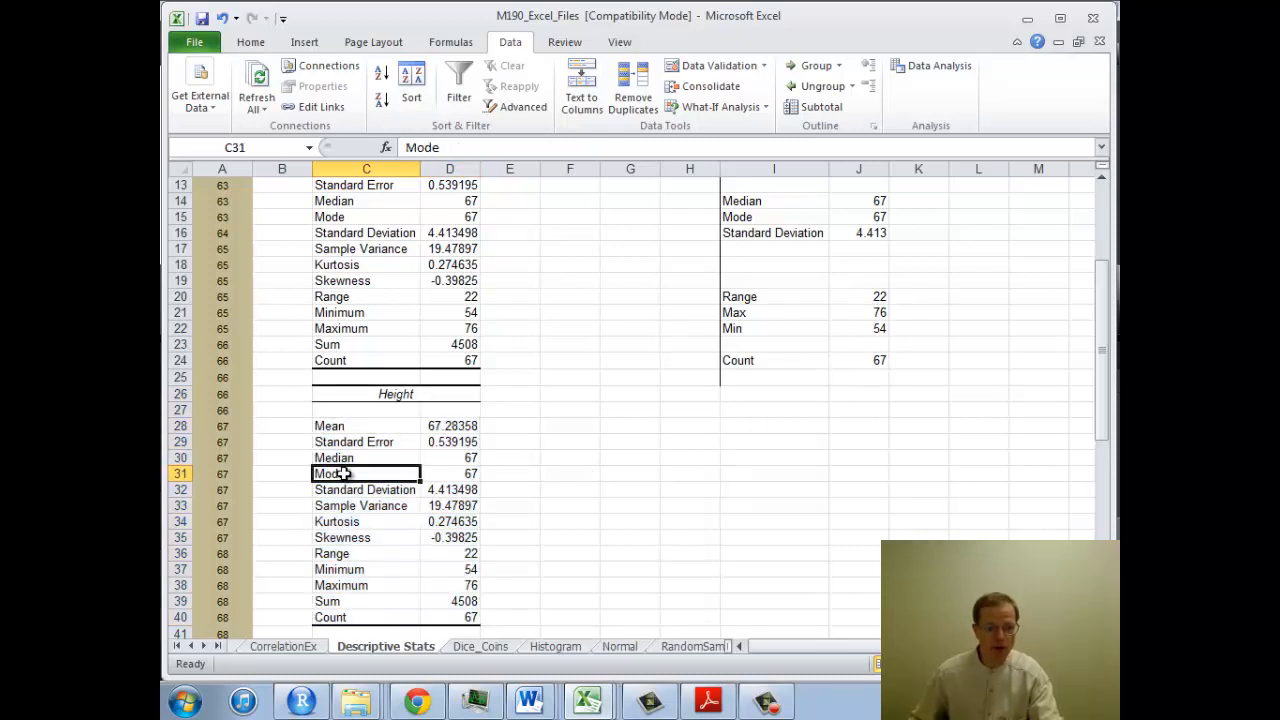
pyautogui.click(340, 490)
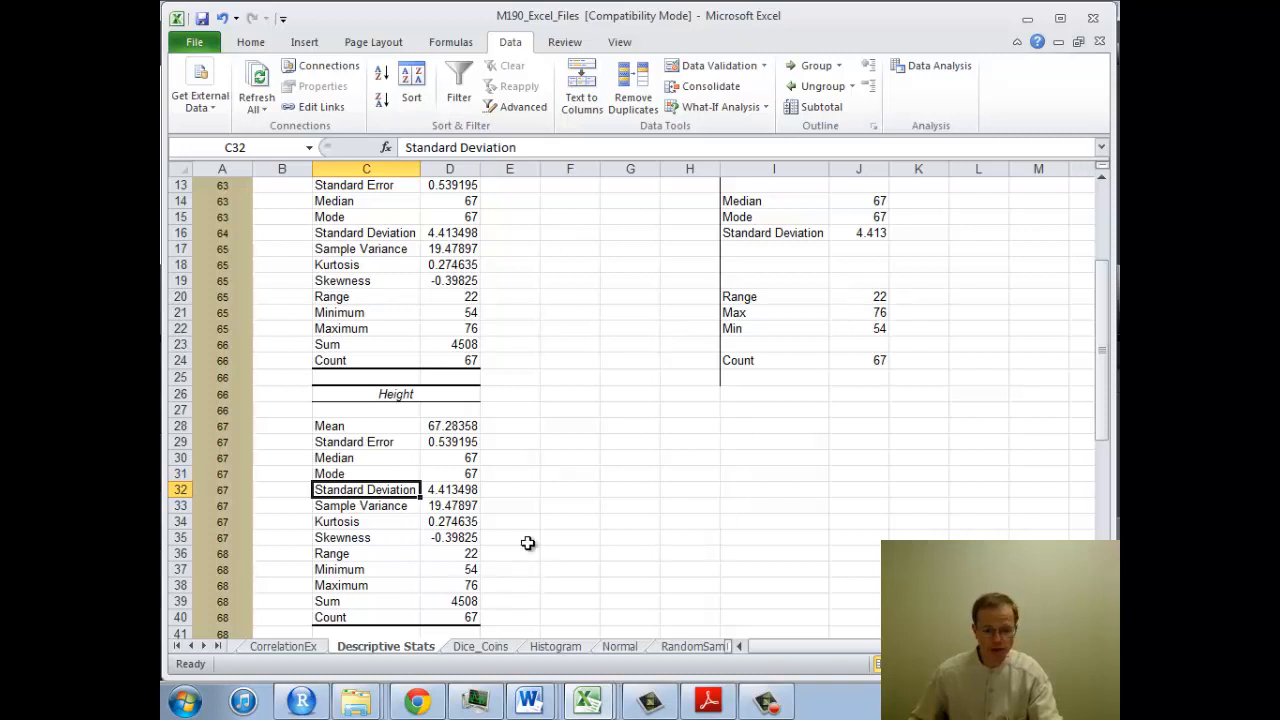
pyautogui.click(442, 490)
pyautogui.click(457, 428)
pyautogui.click(456, 443)
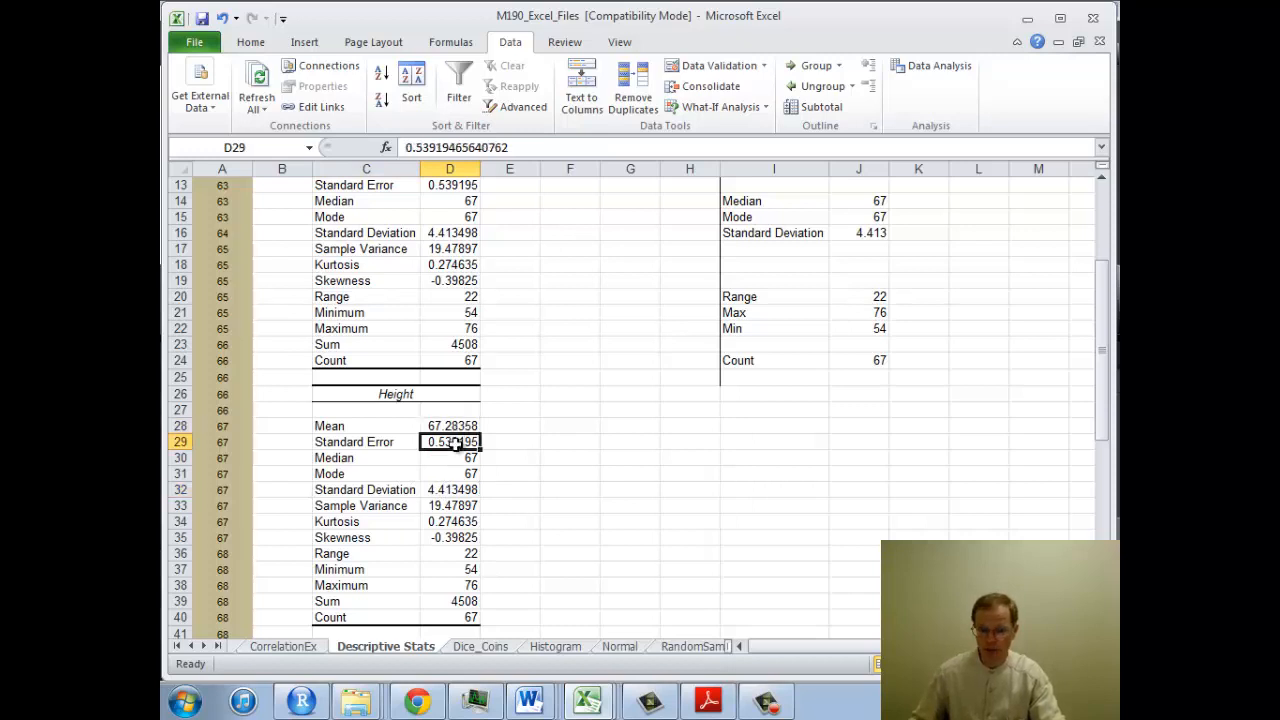
pyautogui.click(456, 474)
pyautogui.click(457, 490)
pyautogui.click(458, 506)
pyautogui.click(460, 538)
pyautogui.click(462, 585)
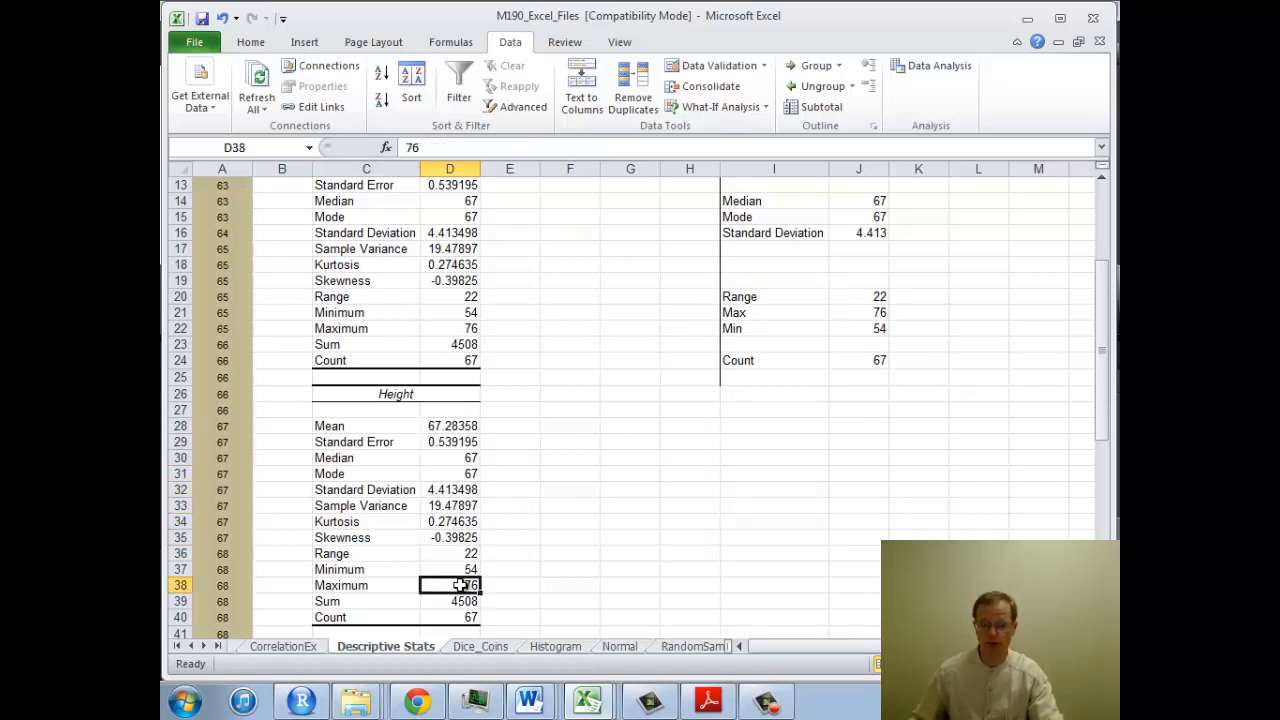
pyautogui.click(466, 617)
pyautogui.click(457, 521)
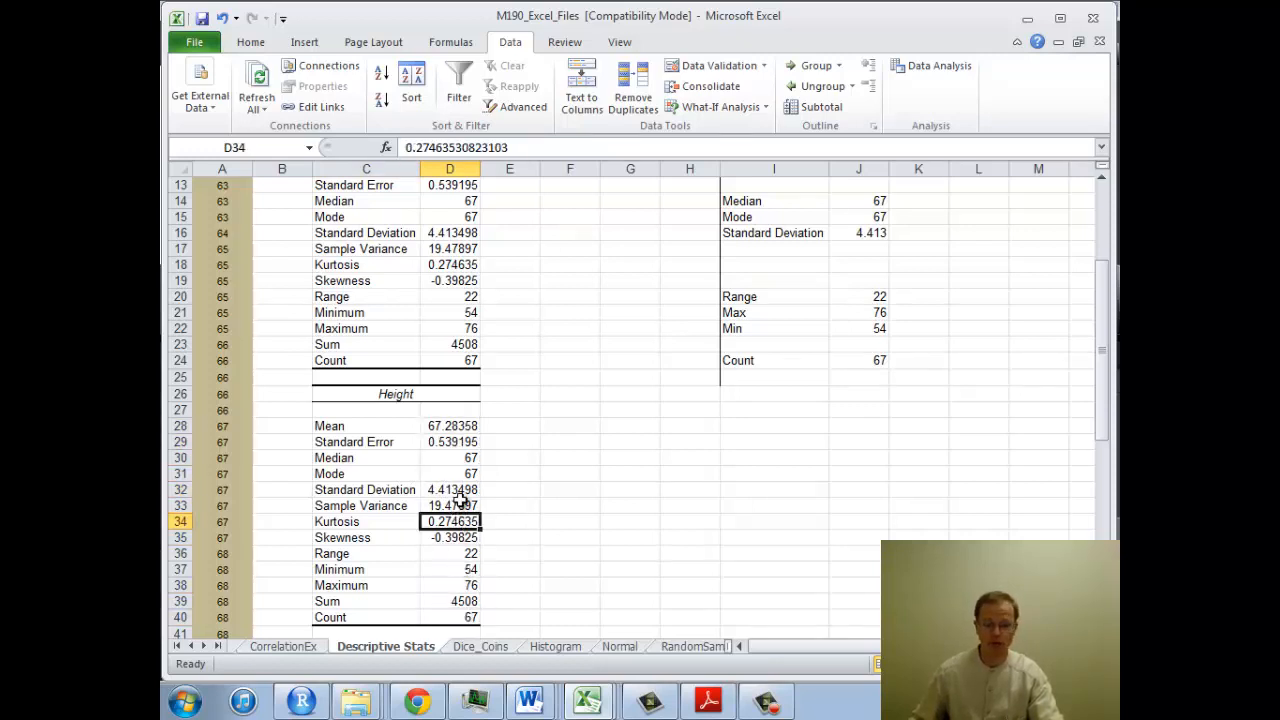
# Examine the direct function formulas behind the mean, median and standard deviation in J12, J14 and J16
pyautogui.click(355, 457)
pyautogui.click(356, 505)
pyautogui.click(765, 441)
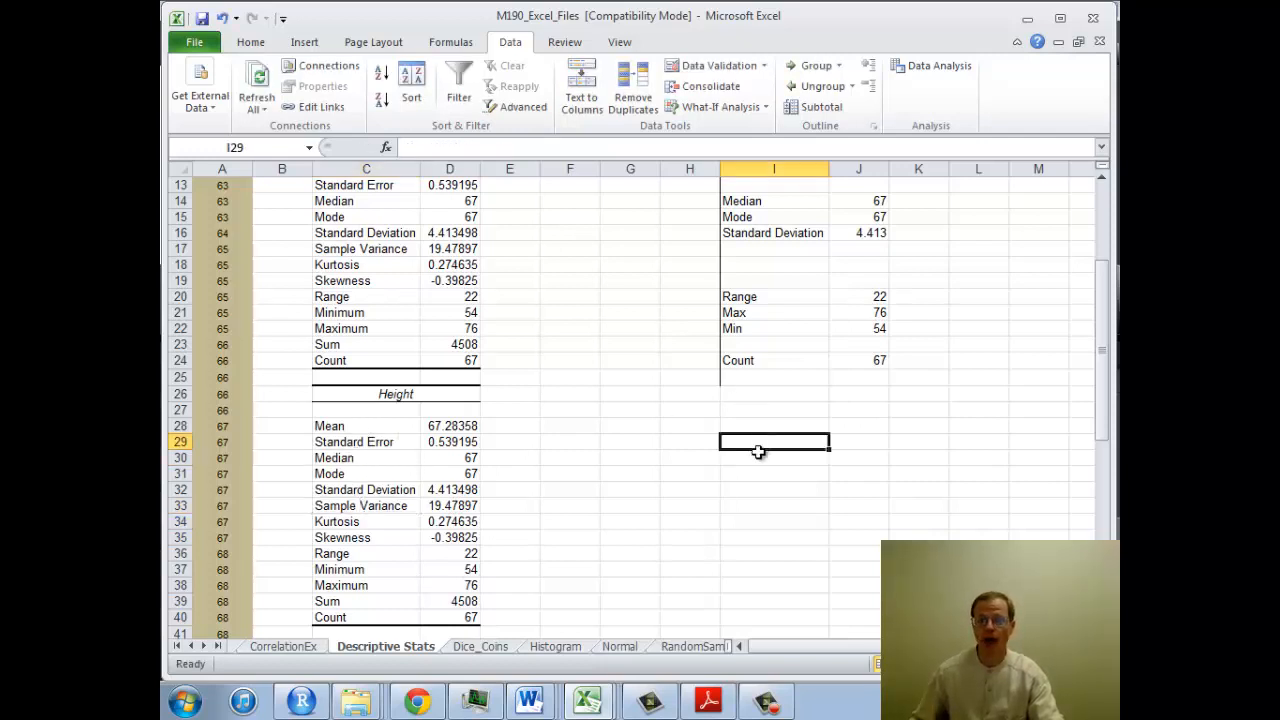
pyautogui.scroll(3, 758, 452)
pyautogui.scroll(1, 758, 452)
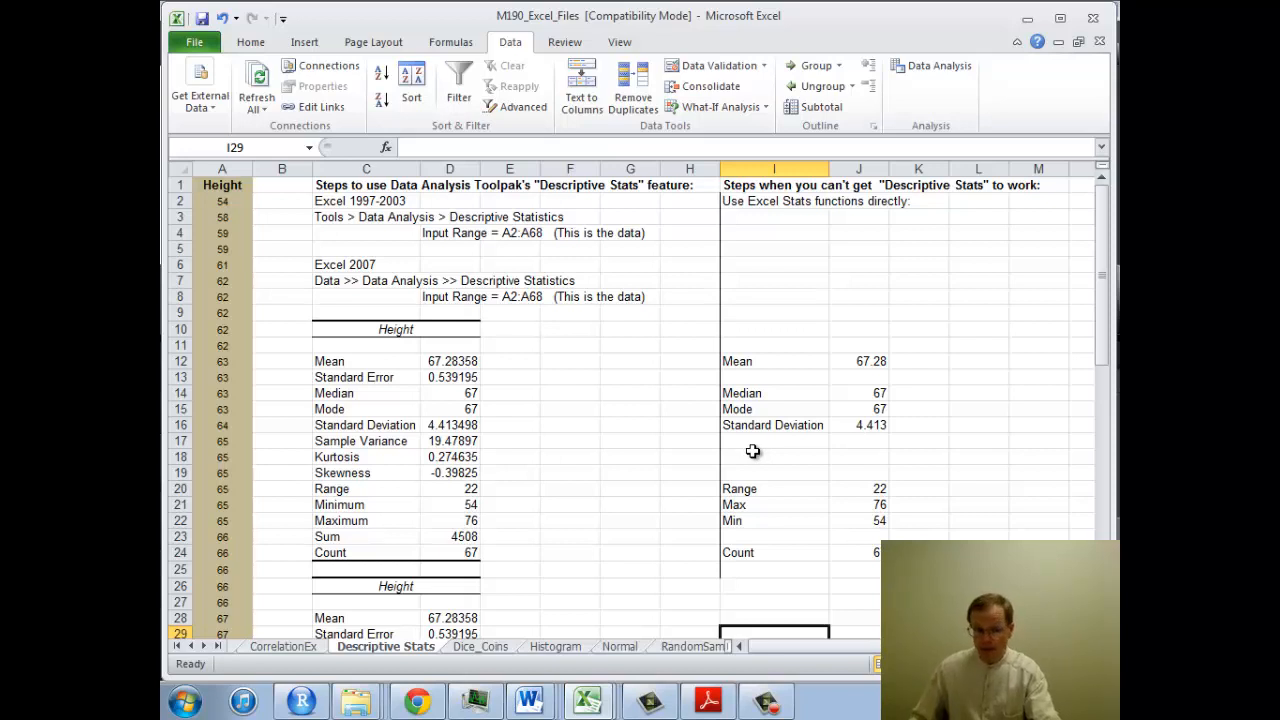
pyautogui.click(853, 361)
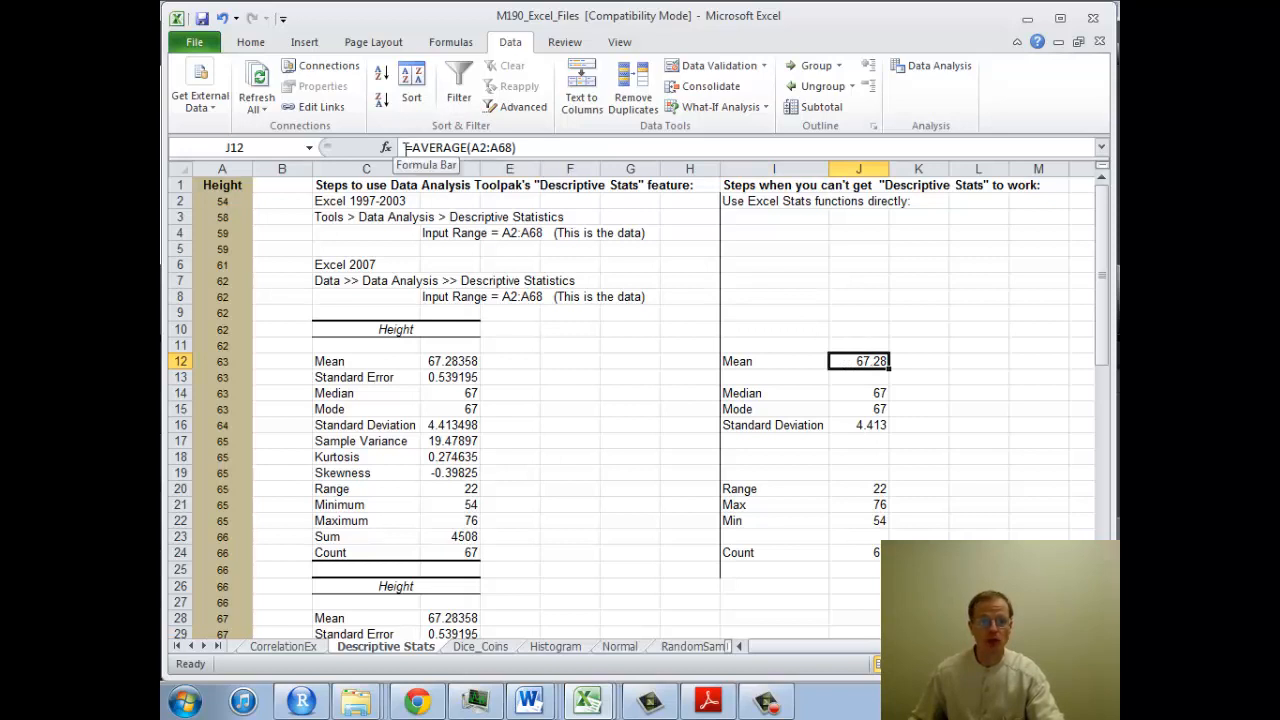
pyautogui.click(870, 393)
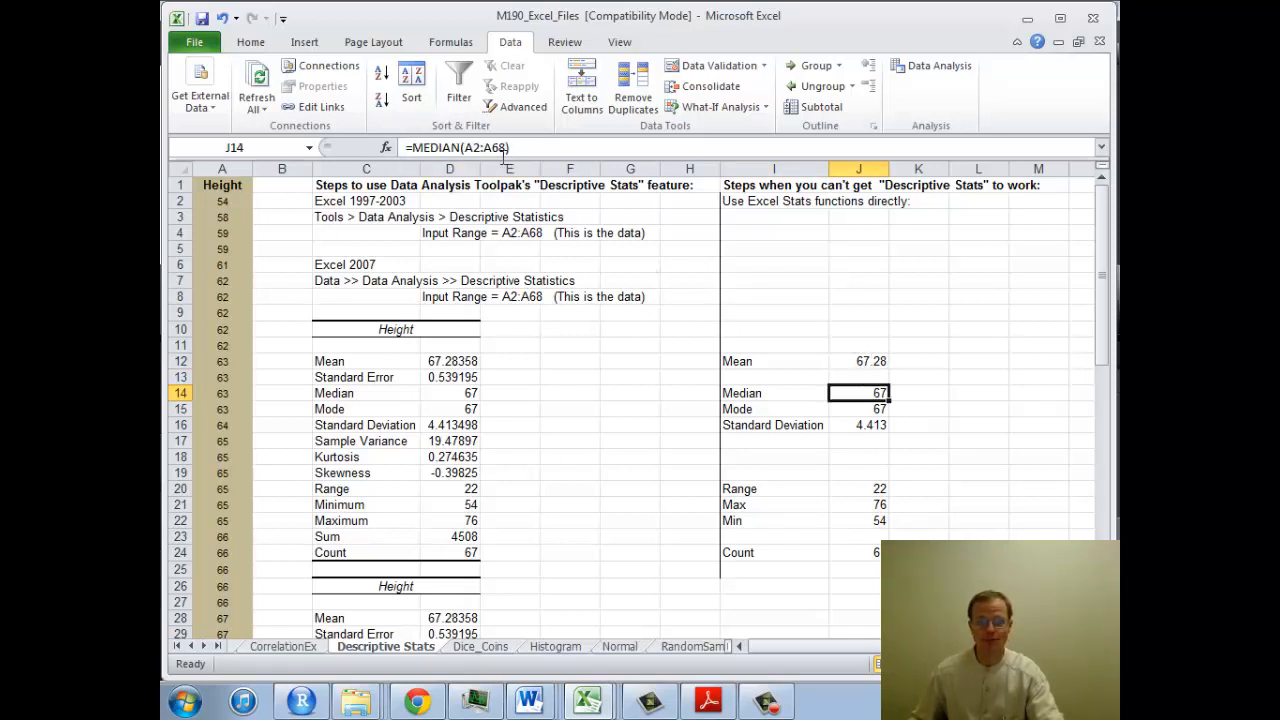
pyautogui.click(858, 428)
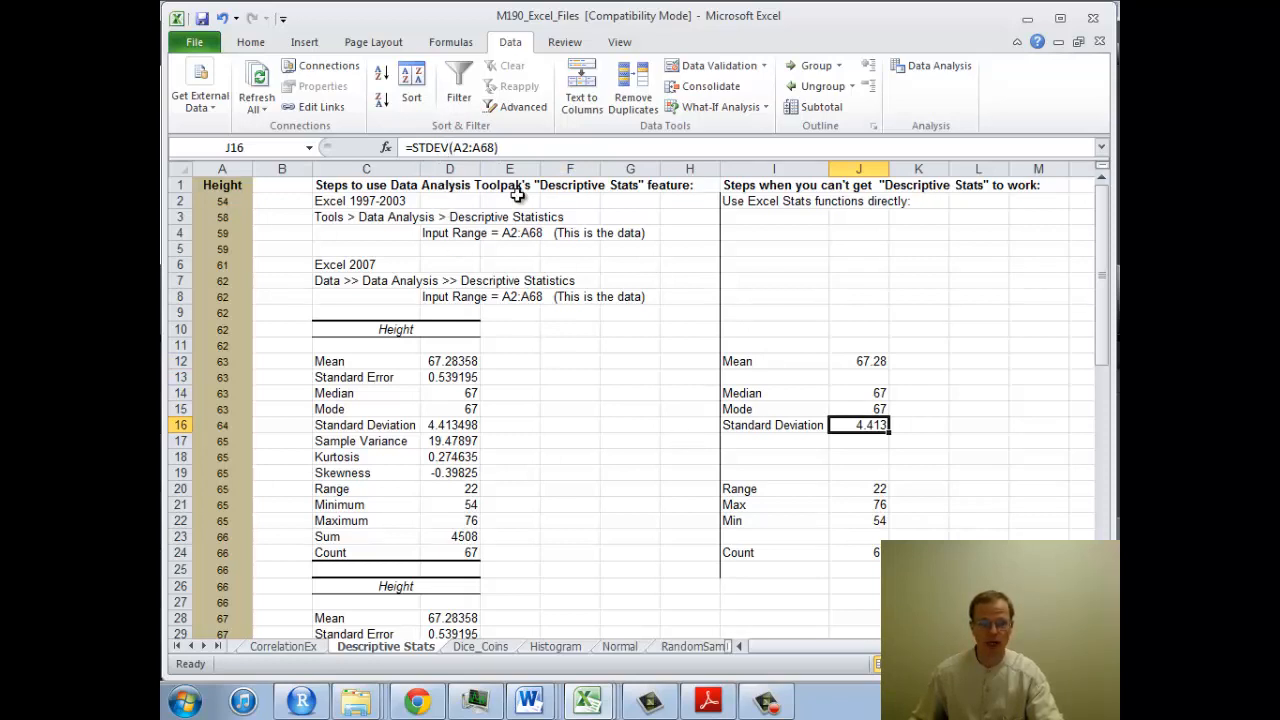
pyautogui.click(448, 147)
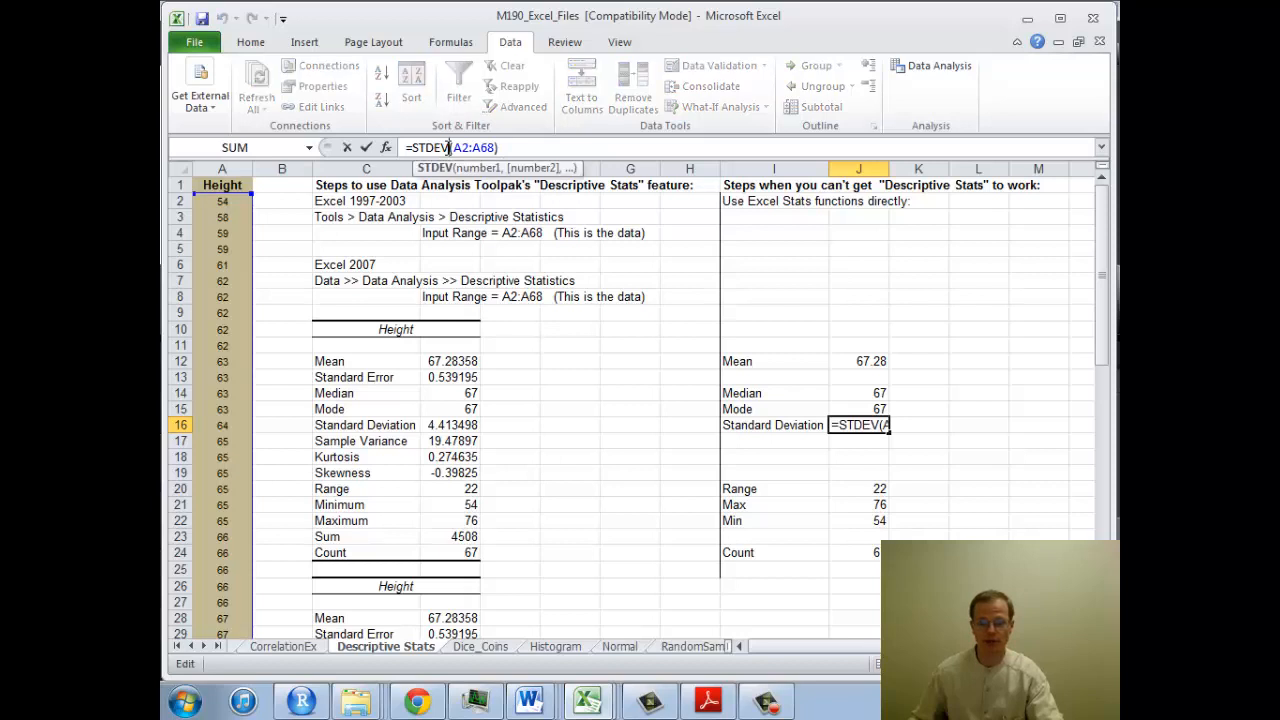
pyautogui.click(498, 147)
# Calculate the sample standard deviation of the heights in K16 with =STDEV.S(A2:A68)
pyautogui.click(935, 433)
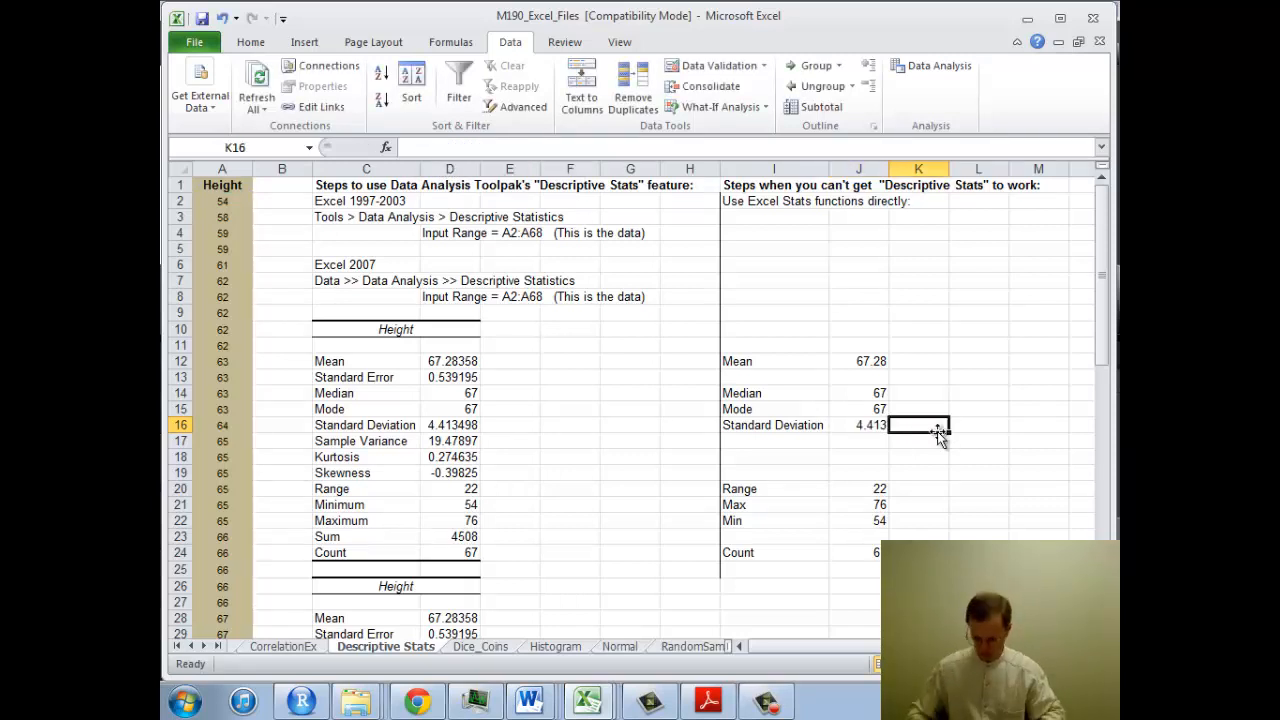
pyautogui.write('=st')
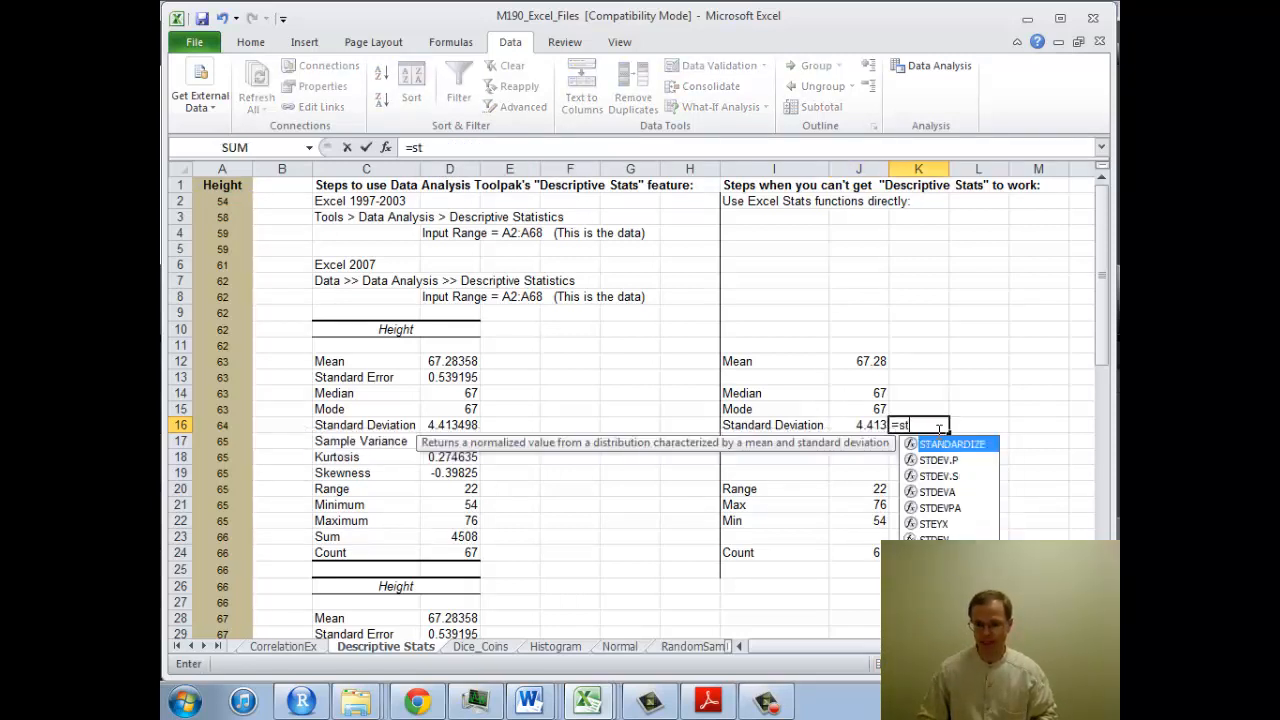
pyautogui.write('dev')
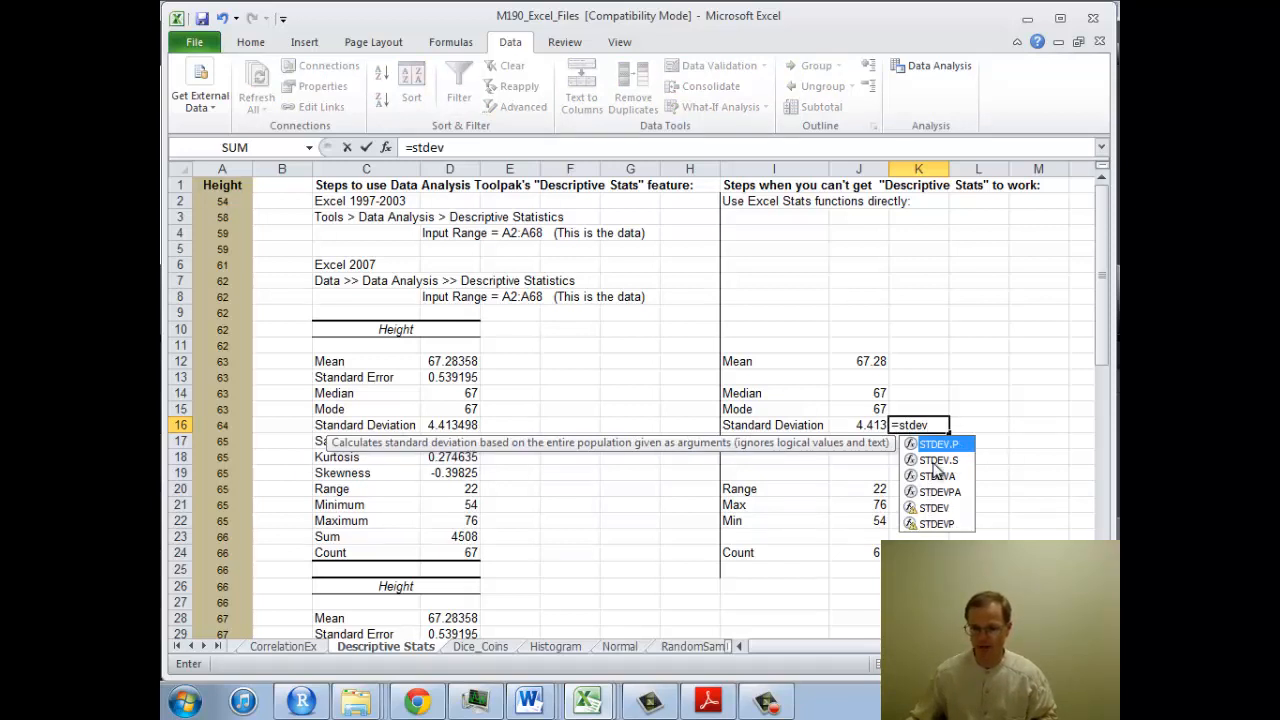
pyautogui.doubleClick(937, 461)
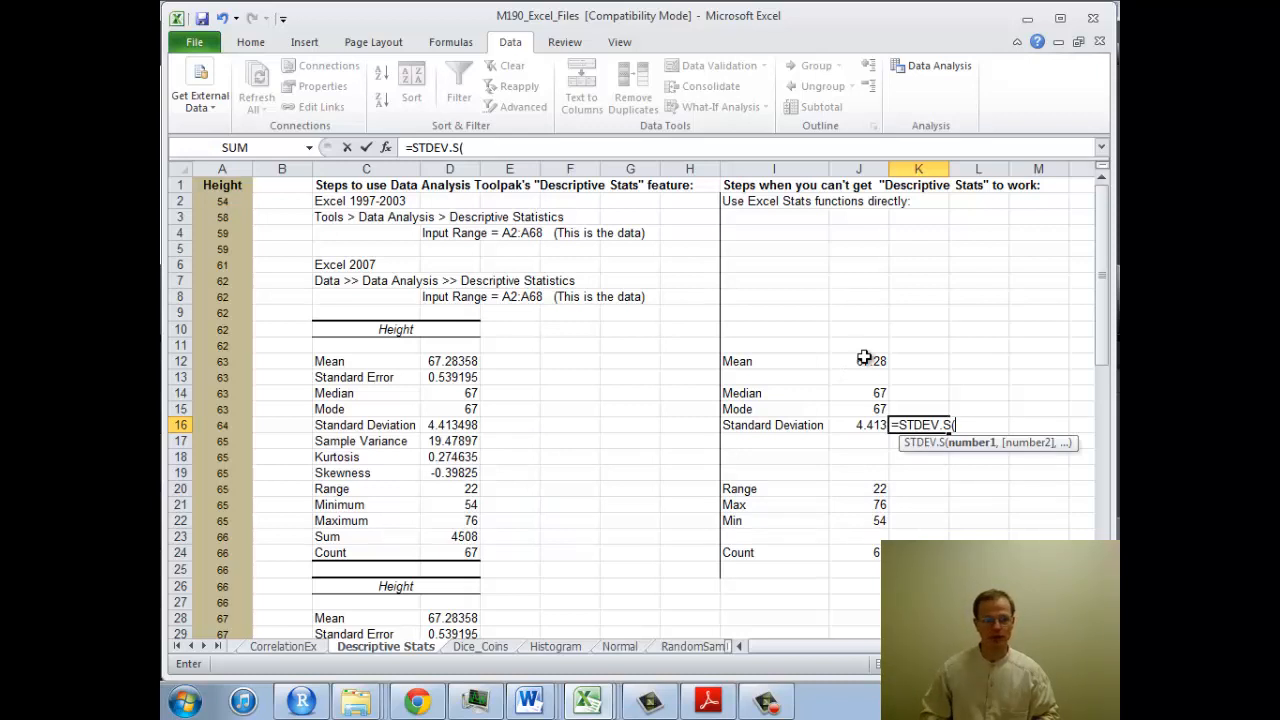
pyautogui.write('A2')
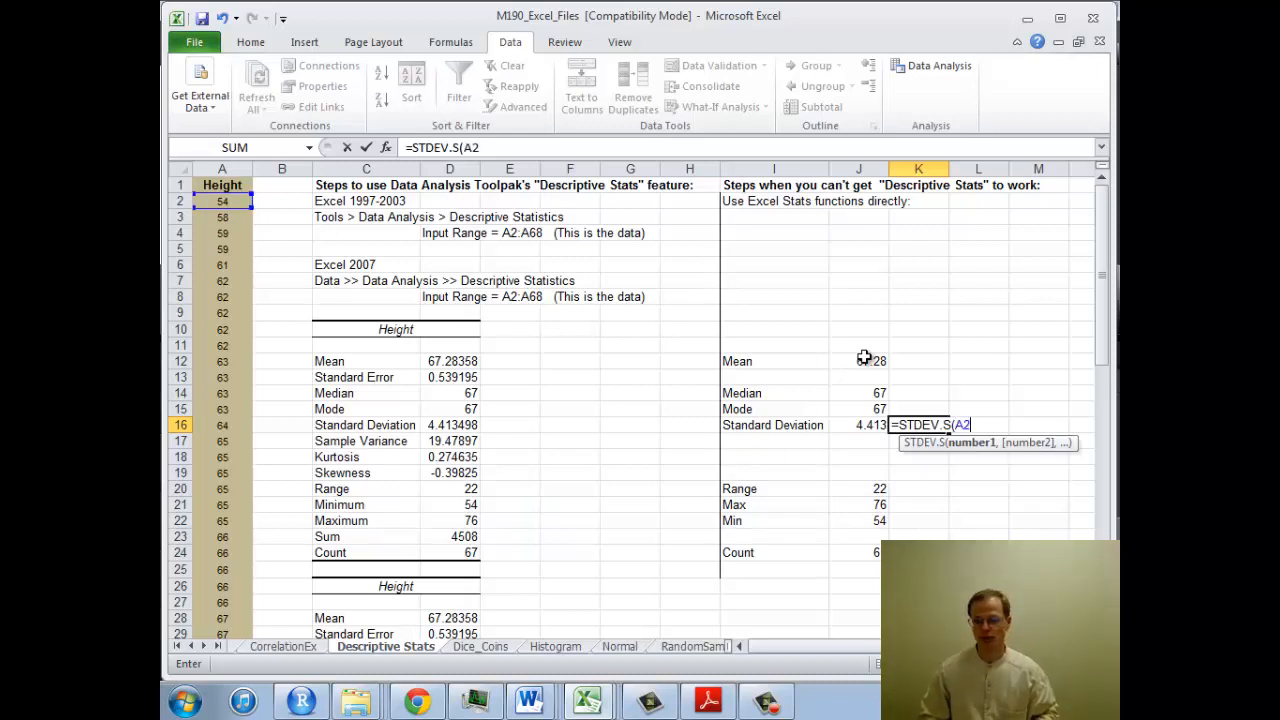
pyautogui.write(':A')
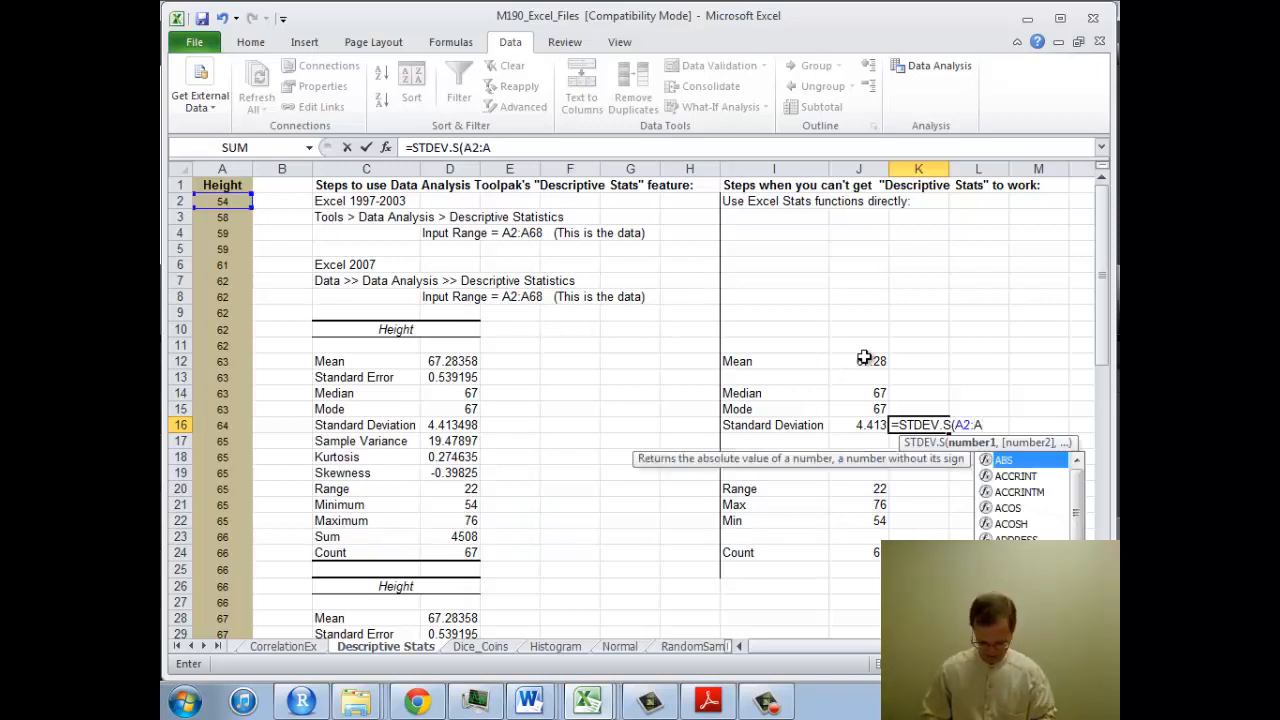
pyautogui.write('68')
pyautogui.press('Return')
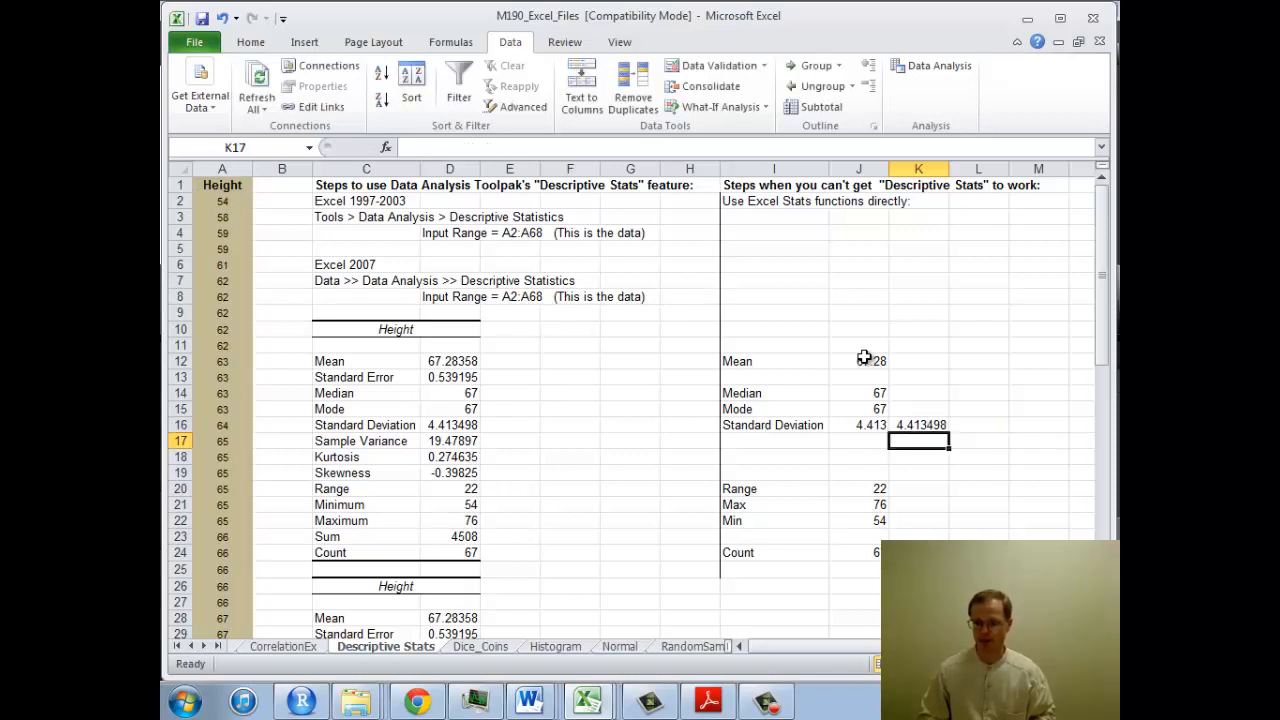
# Compare the two standard deviation formulas in K16 and J16, and examine the range, max, min and count formulas in column J
pyautogui.click(917, 425)
pyautogui.click(858, 424)
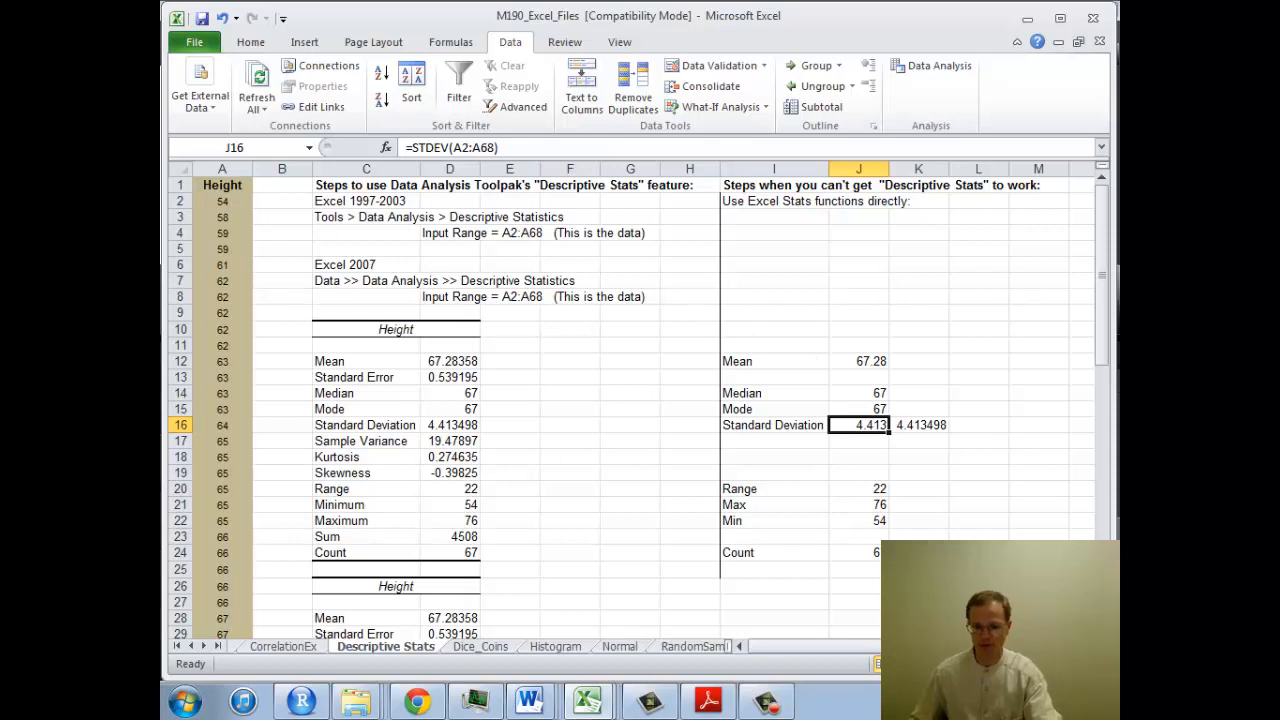
pyautogui.click(861, 487)
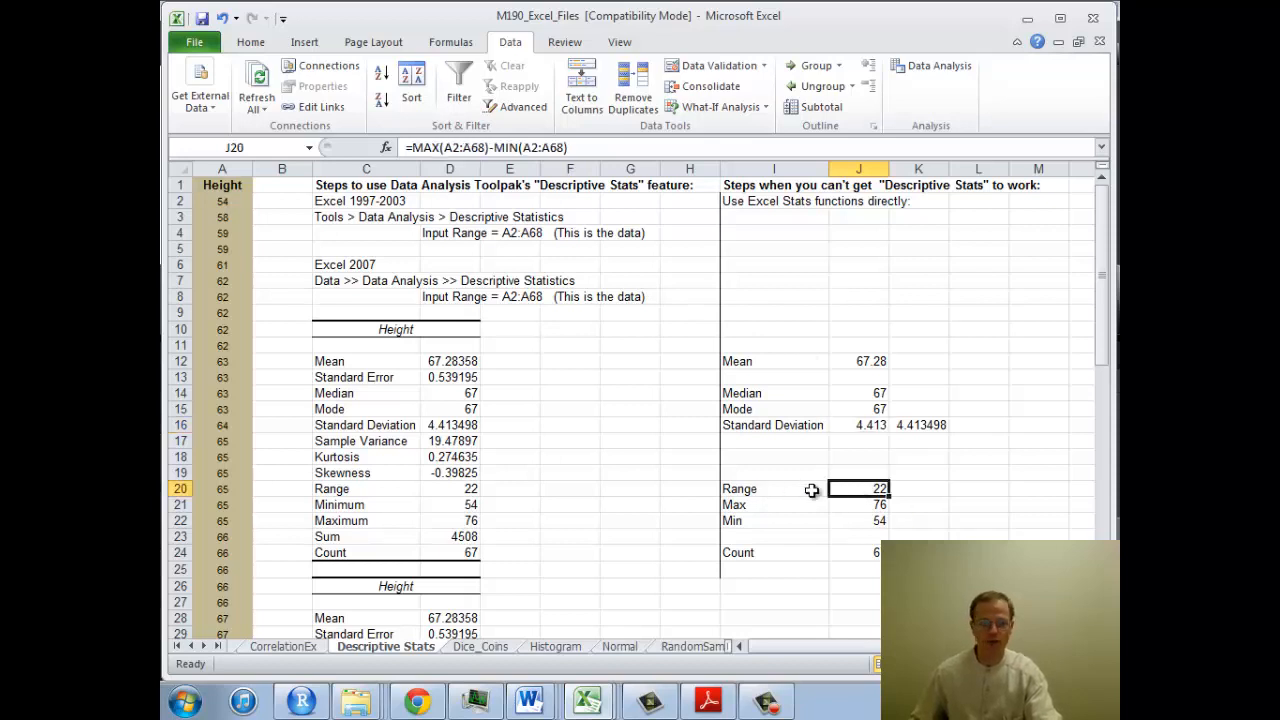
pyautogui.press('Down')
pyautogui.press('Down')
pyautogui.press('Down')
pyautogui.press('Down')
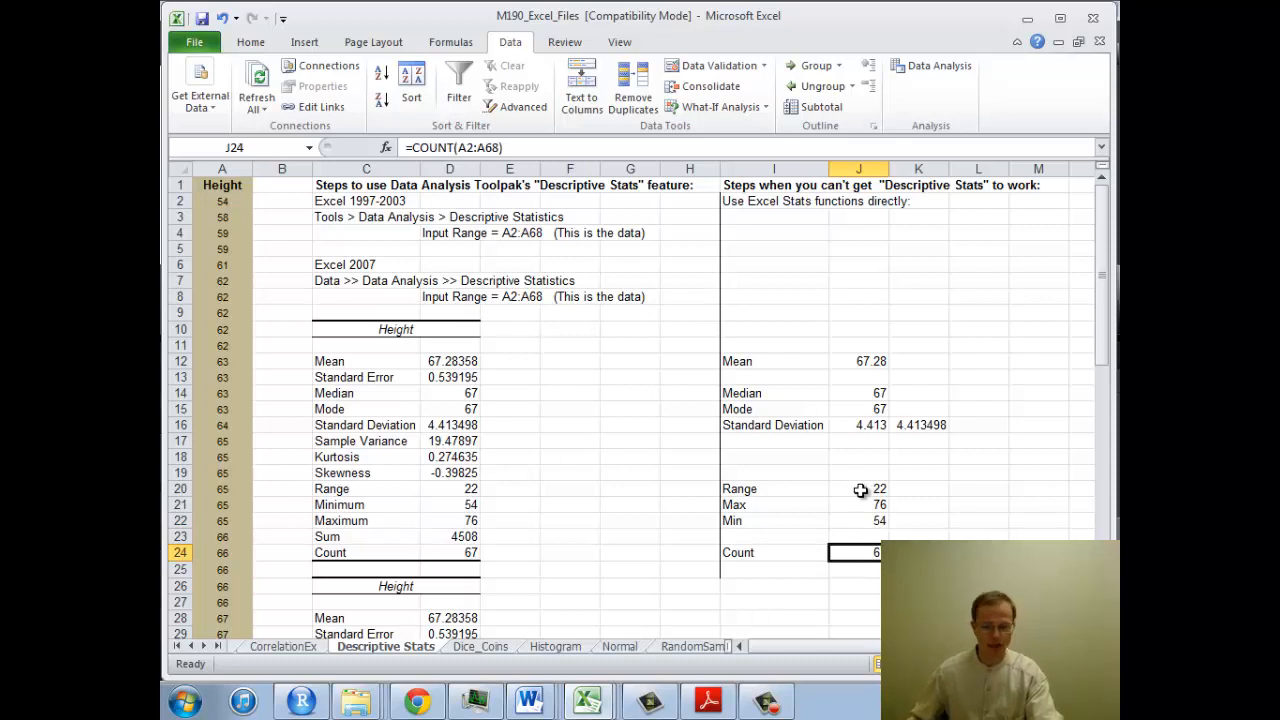
pyautogui.click(858, 568)
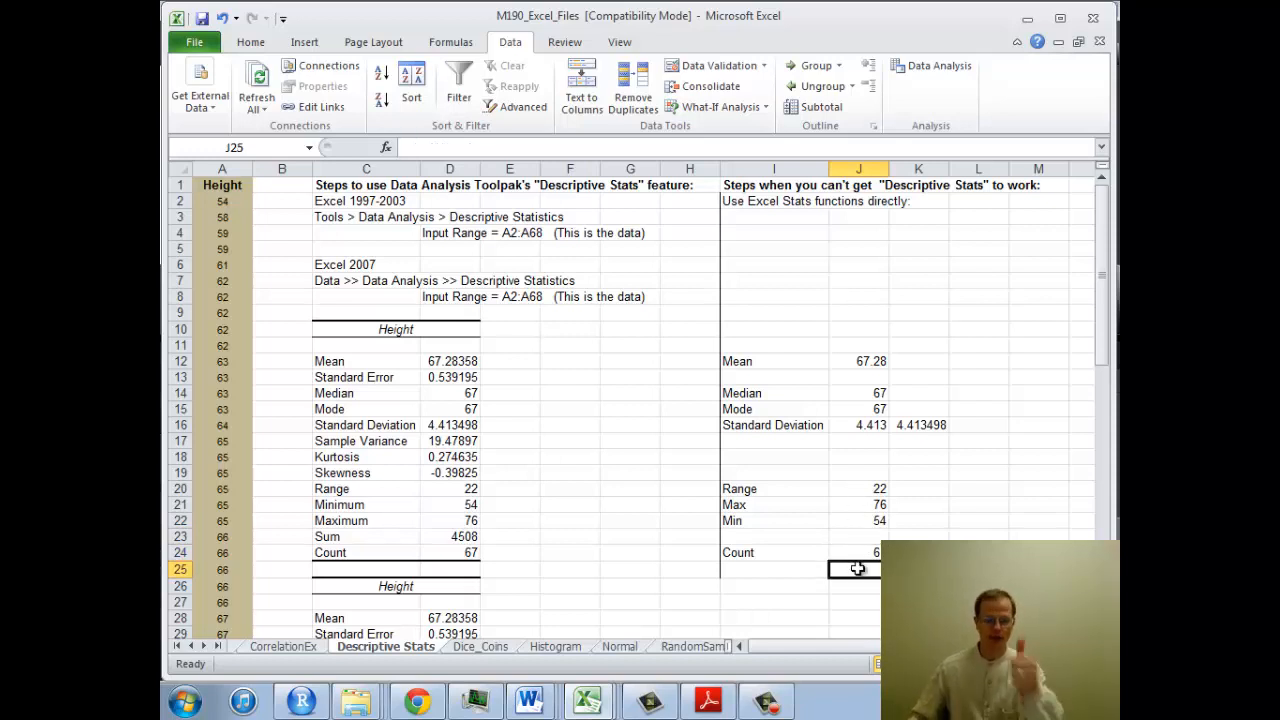